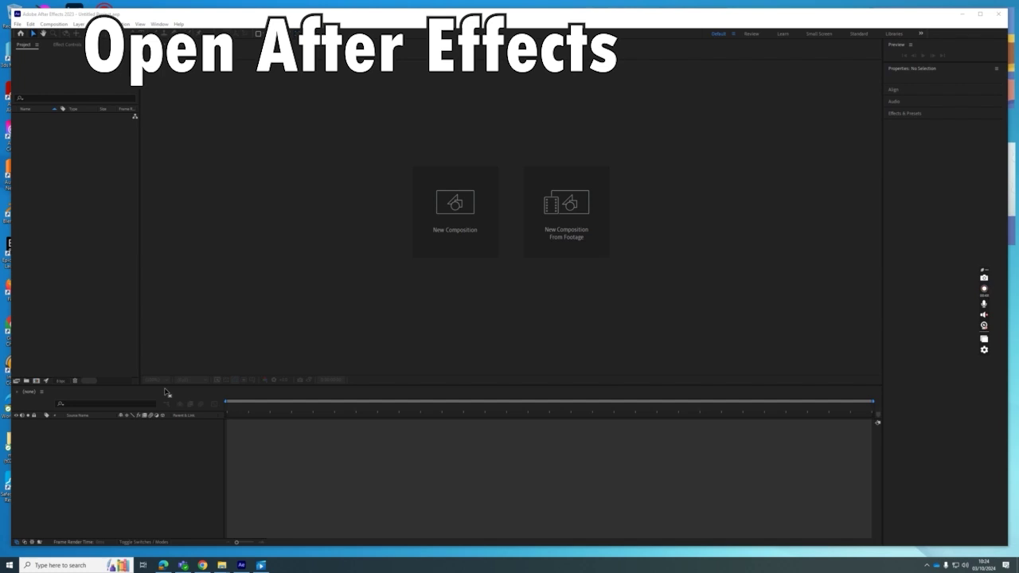
# Create a new composition named Superjump, keeping the HD 1920x1080 29.97 fps preset
pyautogui.click(457, 206)
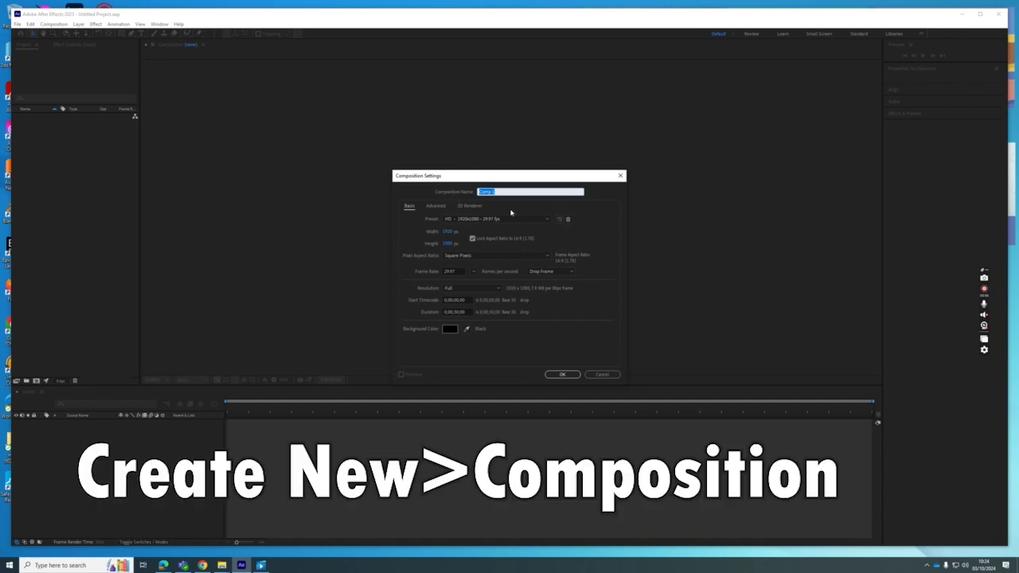
pyautogui.write('Superjump')
pyautogui.click(566, 375)
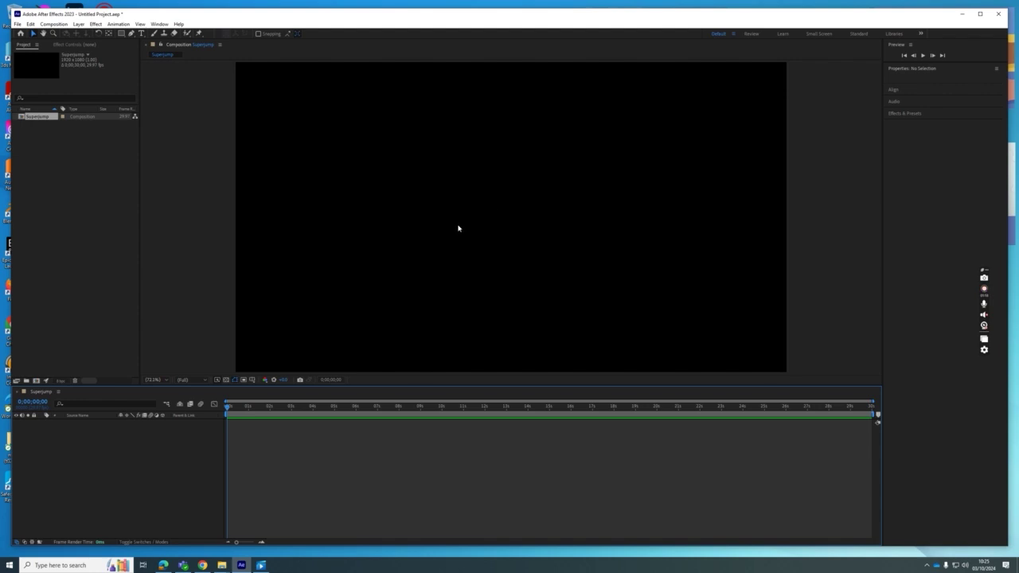
# Switch to File Explorer, look over the Superjump media folder, and open the Super jump tutorial folder on Scratch (D:)
pyautogui.click(221, 565)
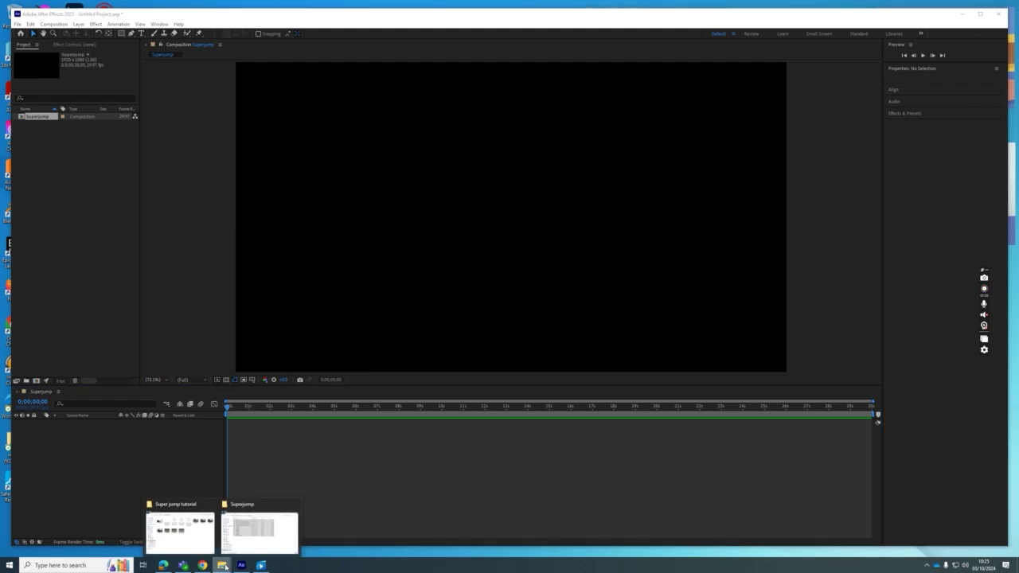
pyautogui.click(269, 513)
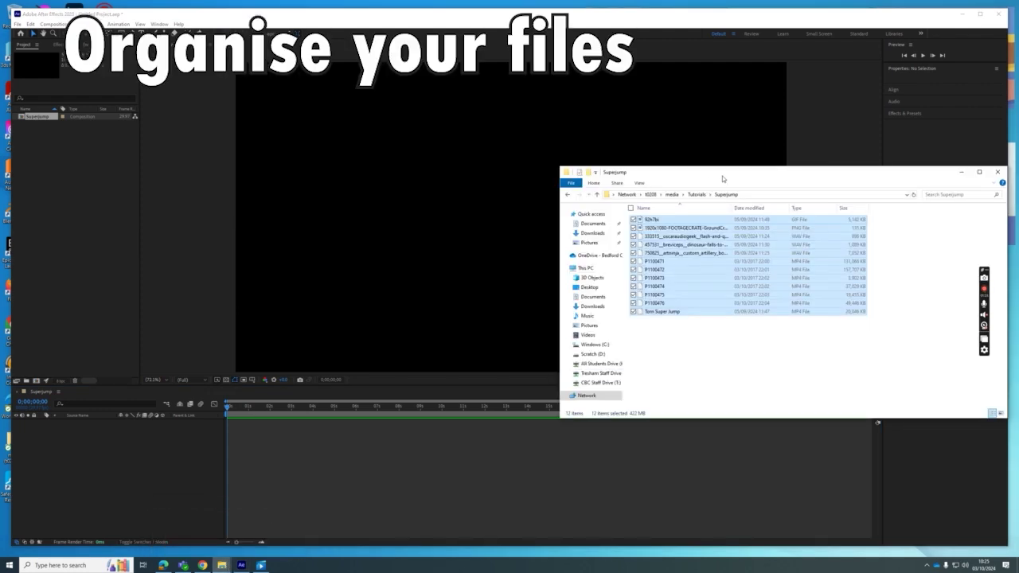
pyautogui.moveTo(723, 177); pyautogui.dragTo(563, 94)
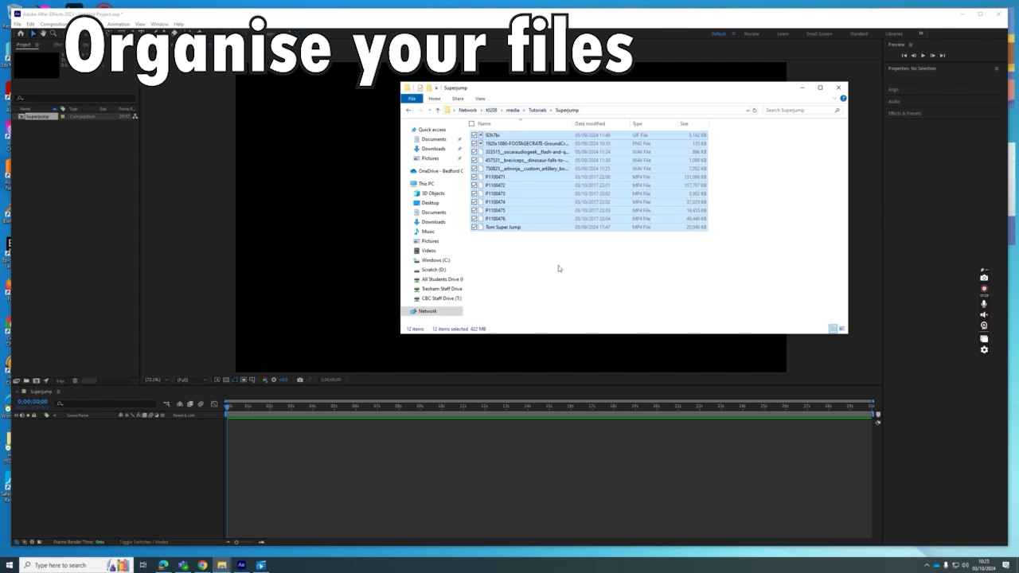
pyautogui.click(802, 89)
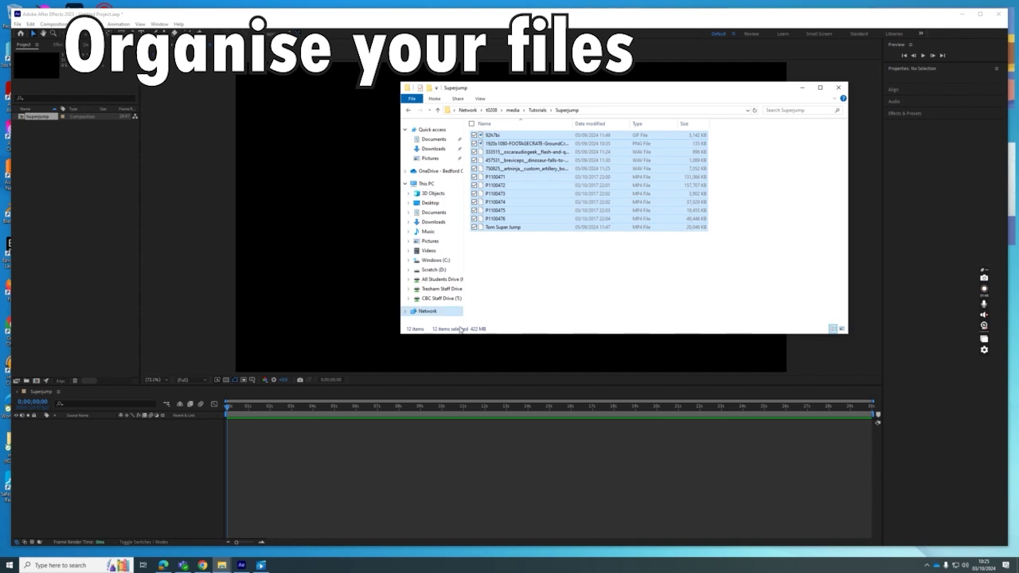
pyautogui.click(410, 270)
pyautogui.click(424, 279)
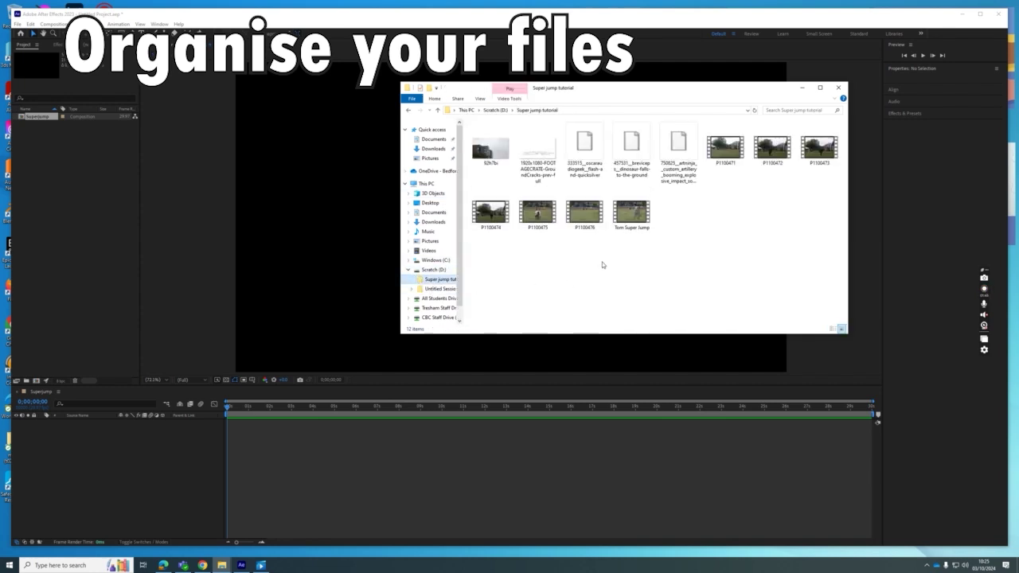
# Import all the video, sound and graphic files from the Super jump tutorial folder into the After Effects project
pyautogui.moveTo(597, 91); pyautogui.dragTo(753, 89)
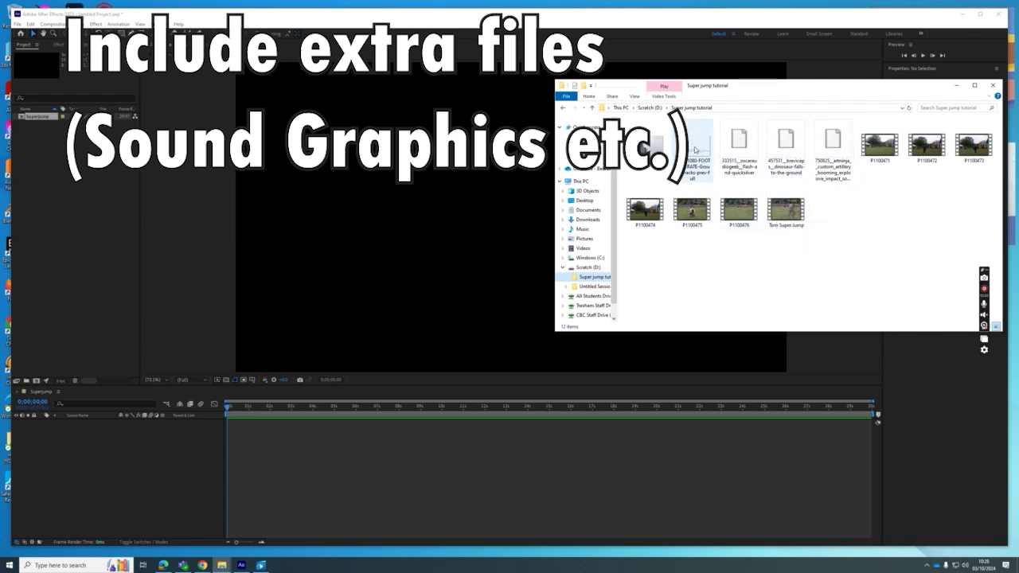
pyautogui.moveTo(642, 280); pyautogui.dragTo(988, 128)
pyautogui.moveTo(750, 149); pyautogui.dragTo(84, 191)
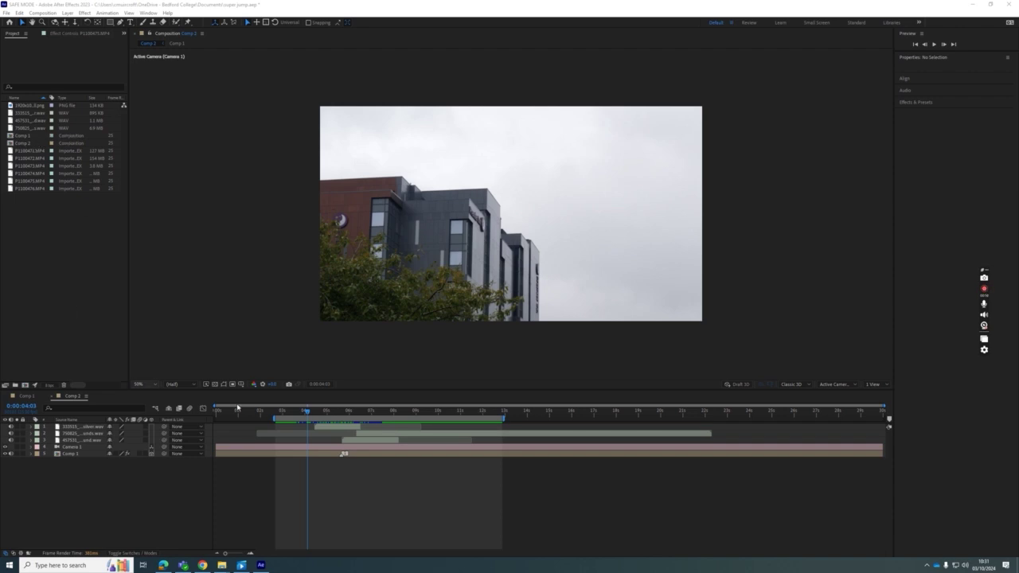
# Open the nested Comp 1 and examine its P1100476.MP4, ground cracks PNG and P1100475.MP4 layers, widening the layer name column
pyautogui.doubleClick(89, 455)
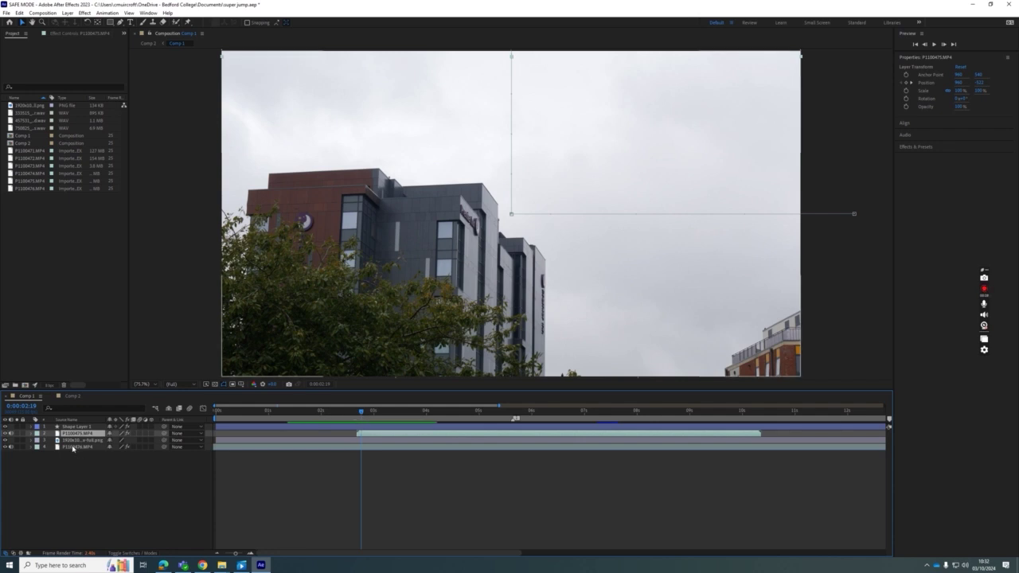
pyautogui.click(72, 447)
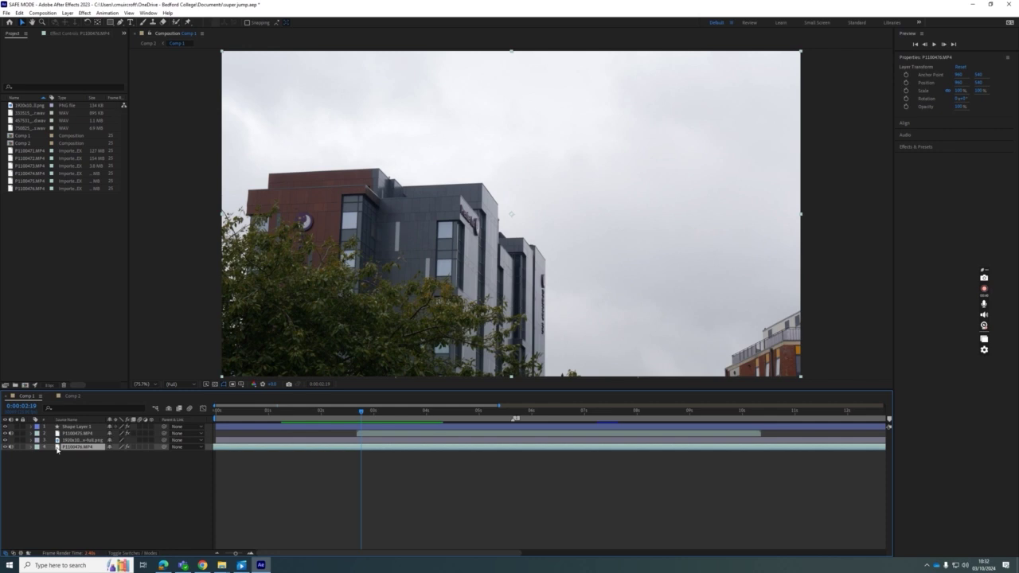
pyautogui.click(59, 441)
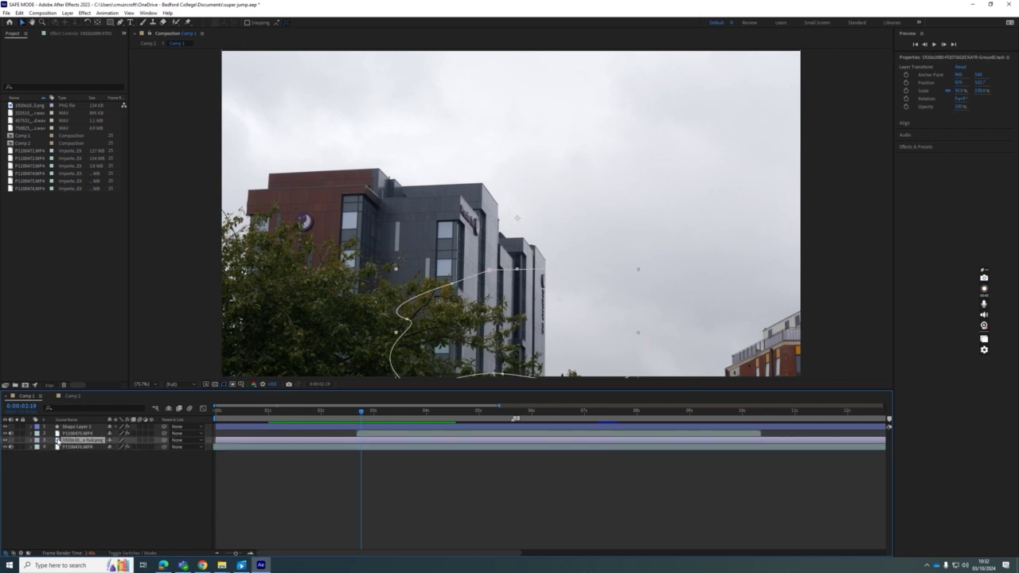
pyautogui.moveTo(109, 420); pyautogui.dragTo(140, 419)
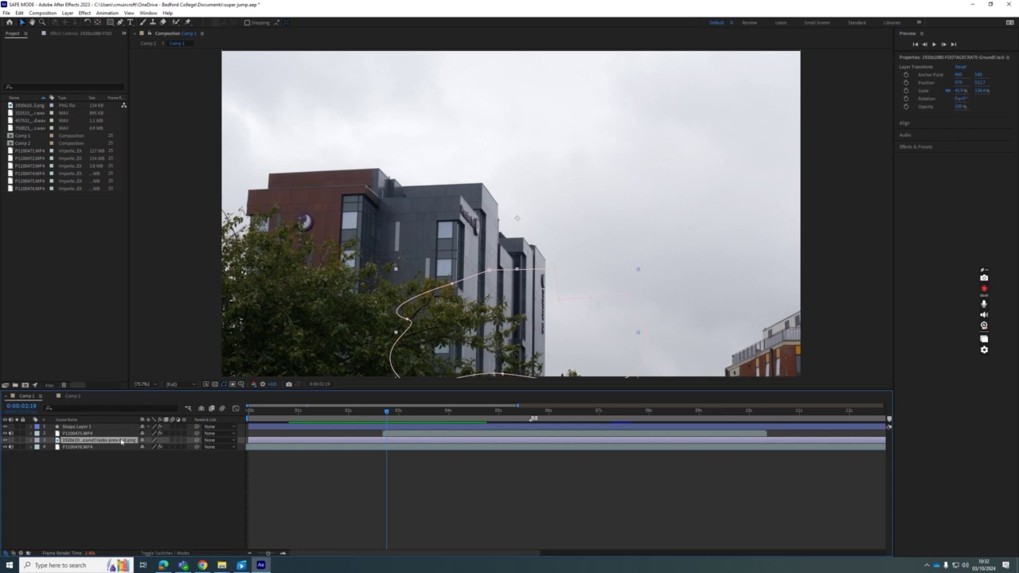
pyautogui.click(57, 434)
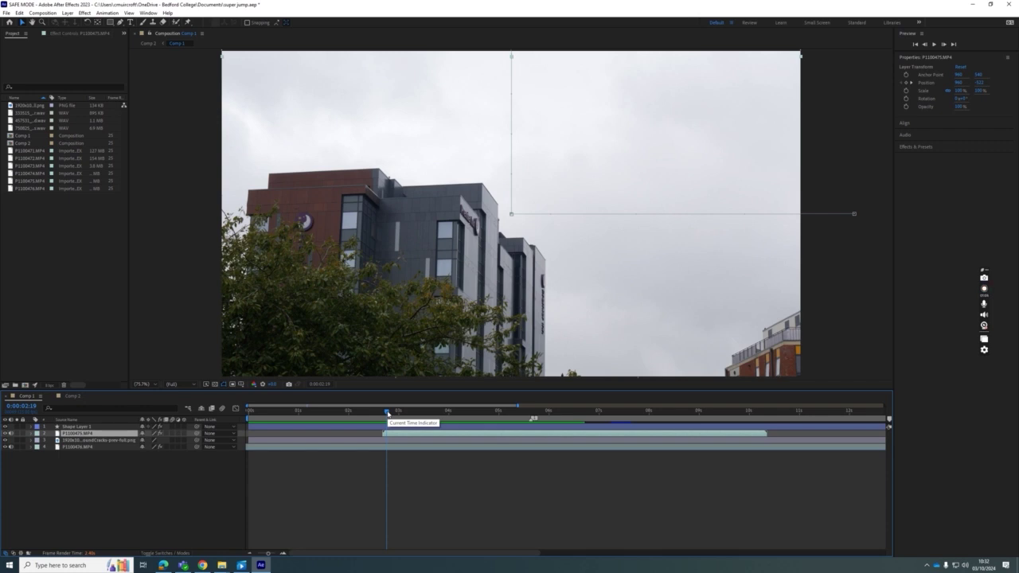
# Scrub through the timelines of Comp 1 and Comp 2 to examine the jump, the directional blur and the camera shake
pyautogui.moveTo(388, 412); pyautogui.dragTo(527, 418)
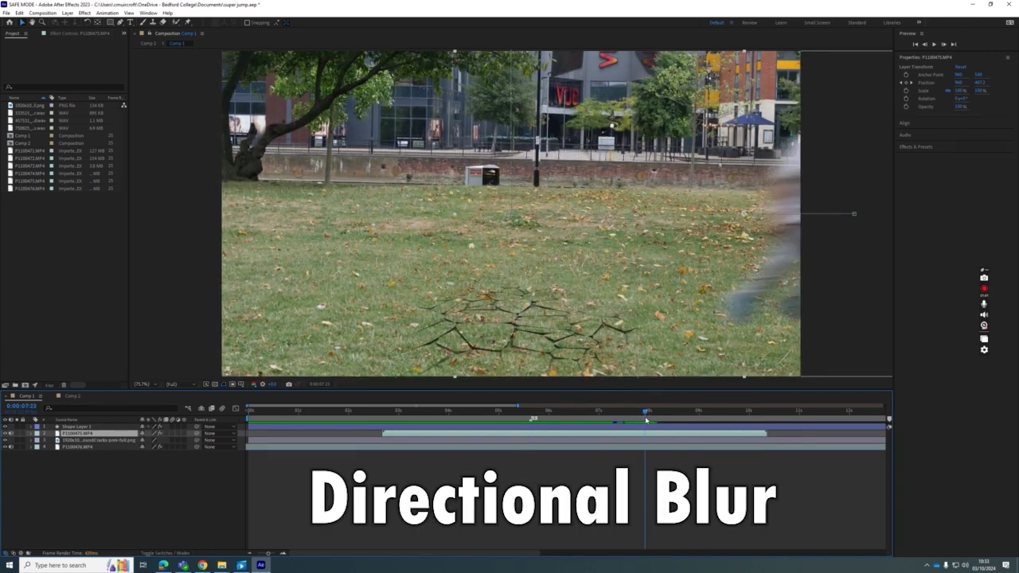
pyautogui.moveTo(646, 419); pyautogui.dragTo(572, 420)
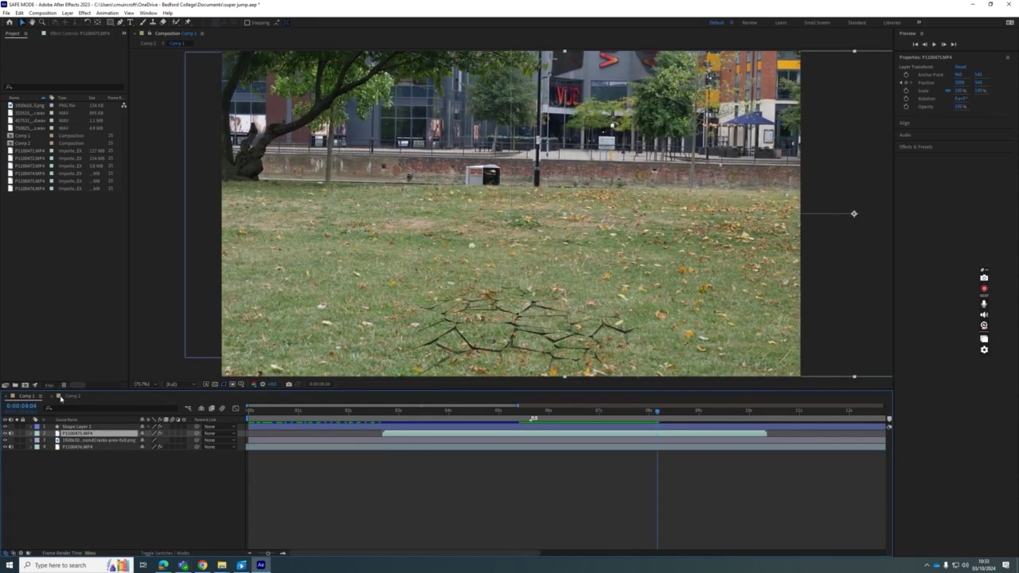
pyautogui.click(68, 396)
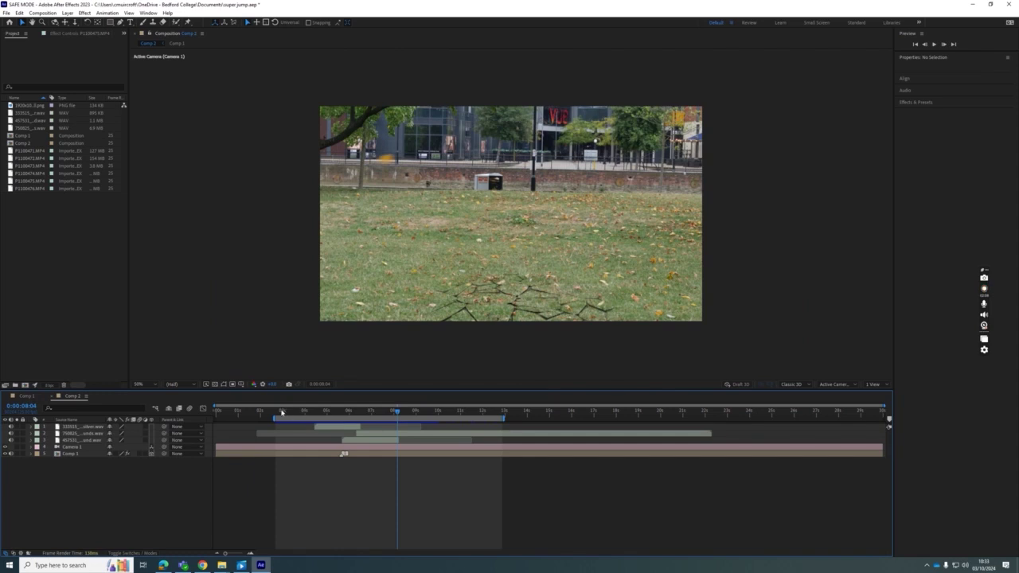
pyautogui.moveTo(280, 411); pyautogui.dragTo(386, 416)
pyautogui.moveTo(396, 415); pyautogui.dragTo(370, 416)
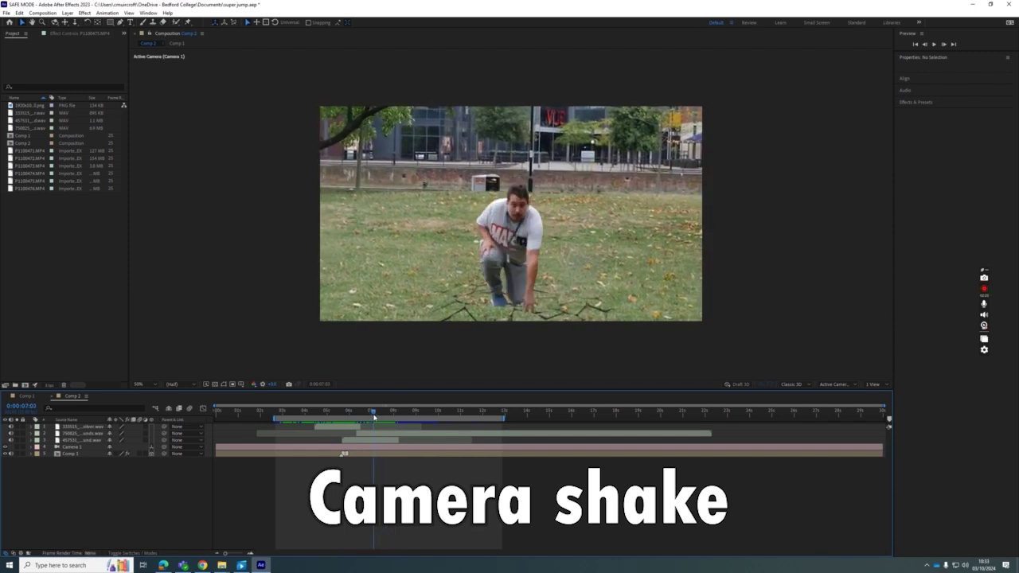
pyautogui.click(27, 396)
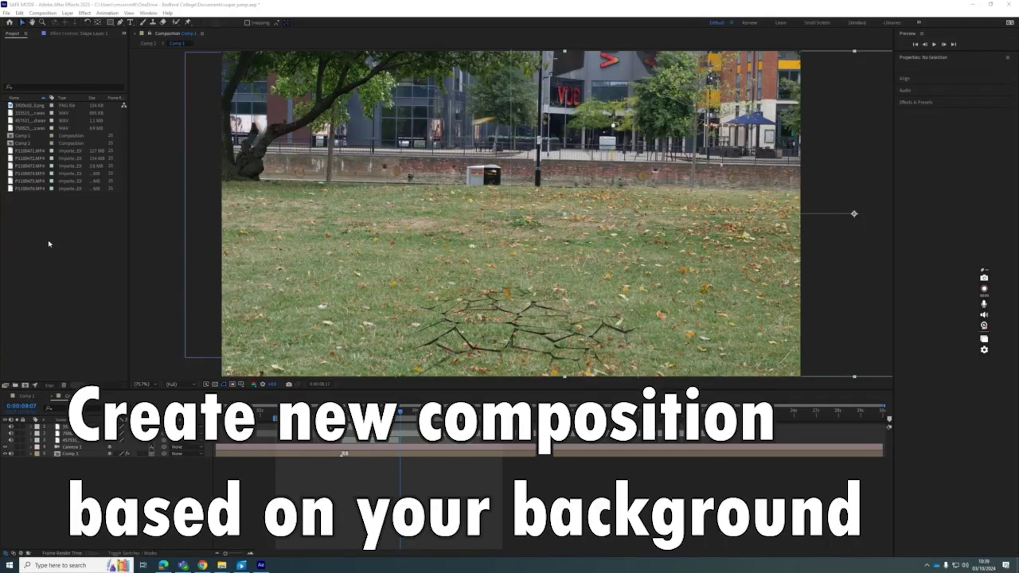
# Create a composition from the background clip P1100476.MP4, add P1100475.MP4 above it, and compare them by toggling the upper layer's visibility
pyautogui.click(23, 189)
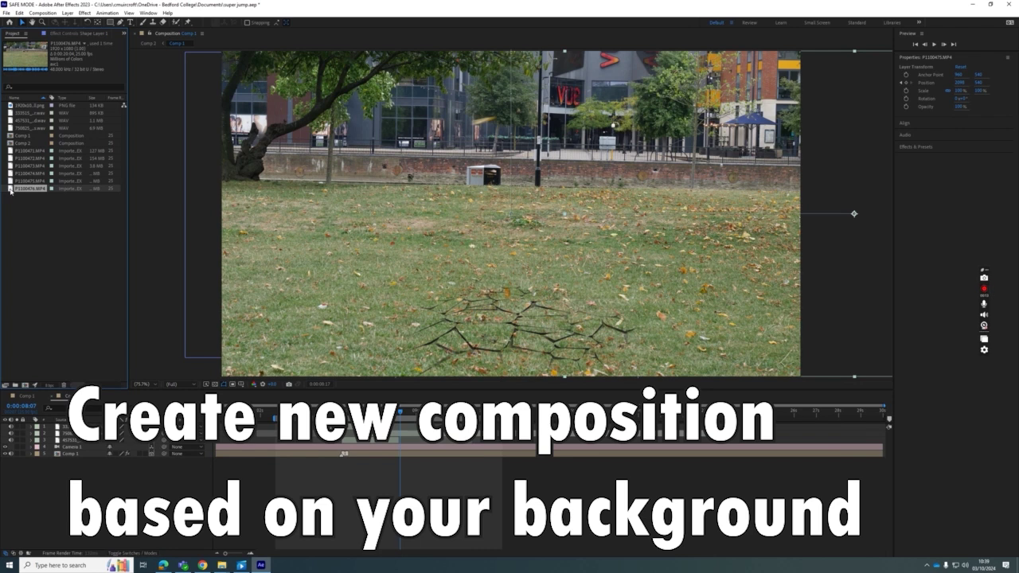
pyautogui.click(11, 181)
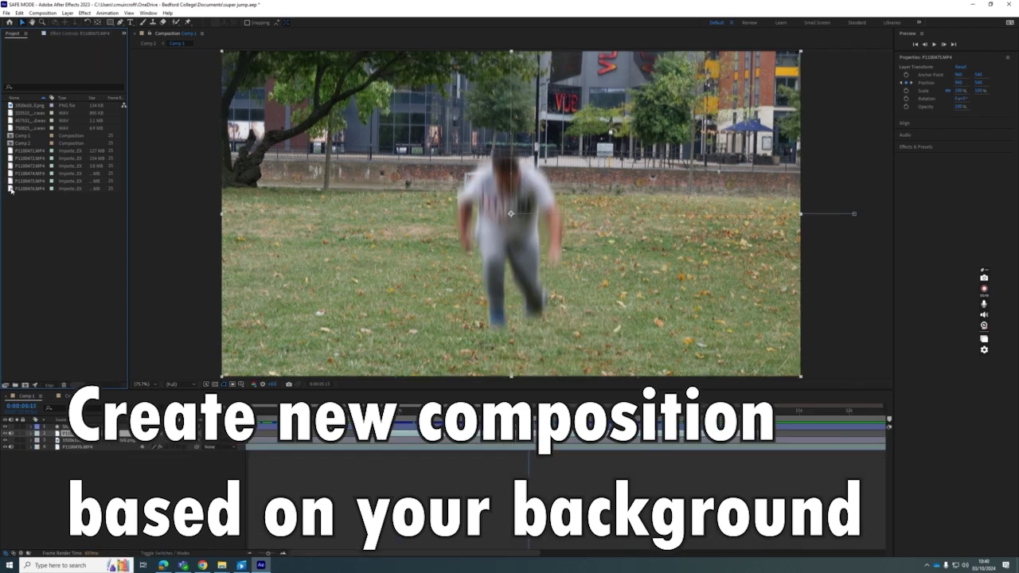
pyautogui.moveTo(13, 191); pyautogui.dragTo(25, 388)
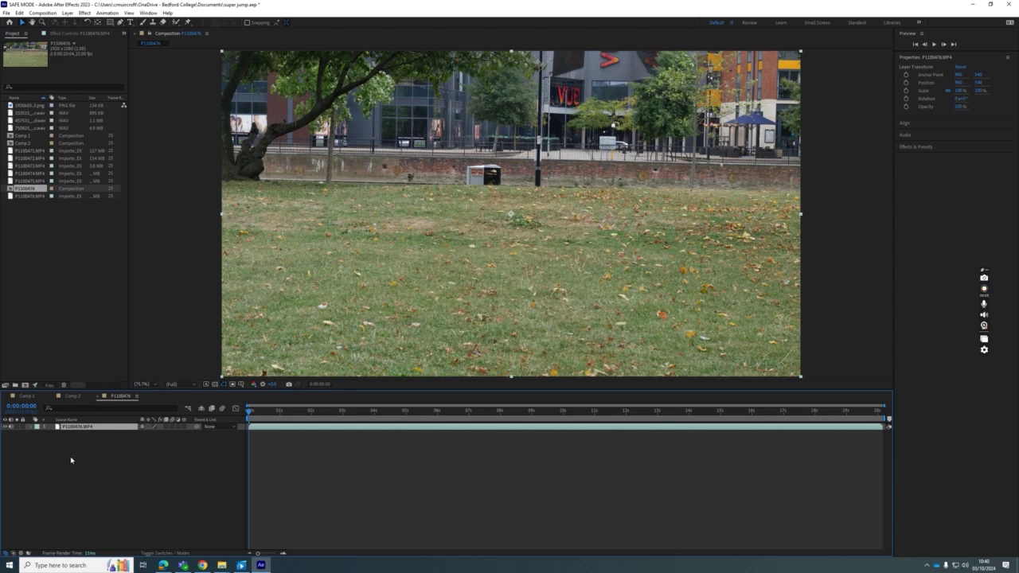
pyautogui.moveTo(11, 182); pyautogui.dragTo(92, 456)
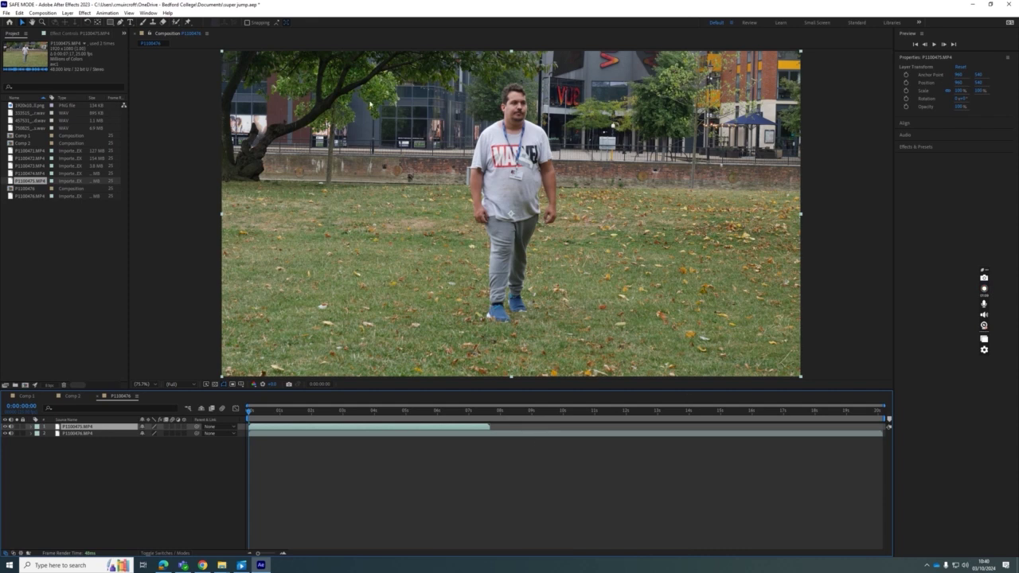
pyautogui.click(5, 428)
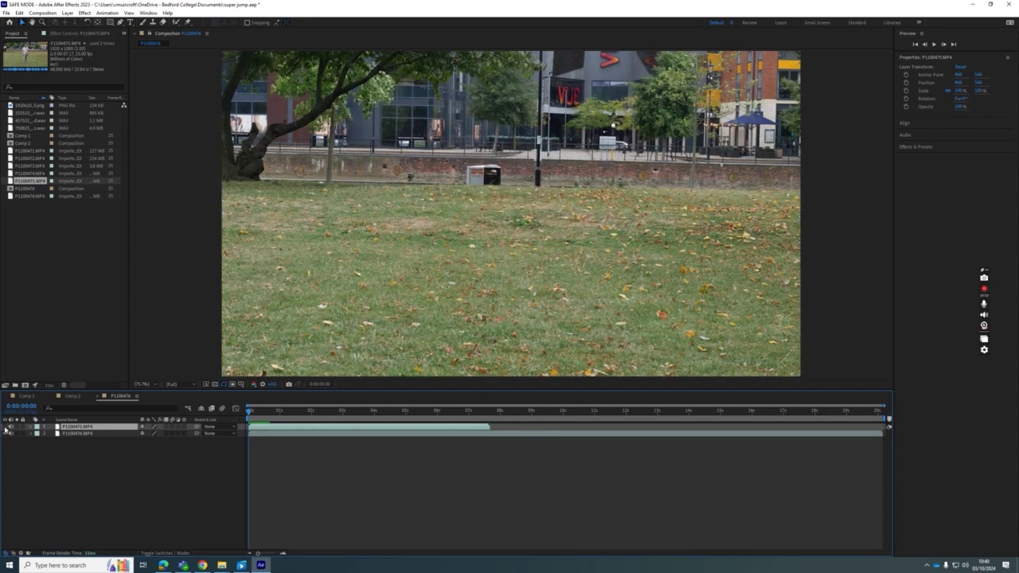
pyautogui.click(6, 427)
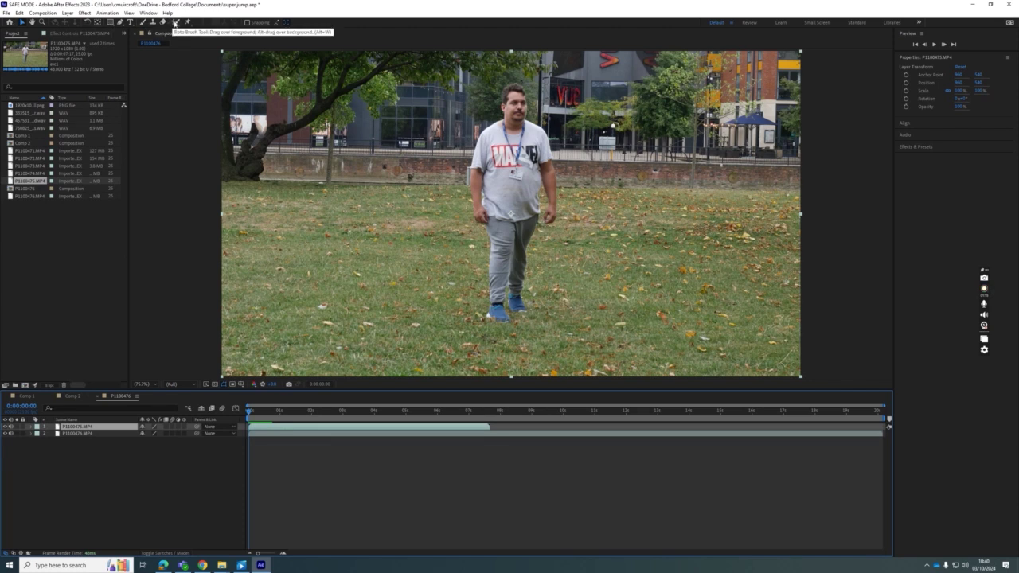
# Open the P1100475.MP4 layer for editing with the Roto Brush tool and paint foreground strokes over the man from shoes to torso
pyautogui.click(175, 22)
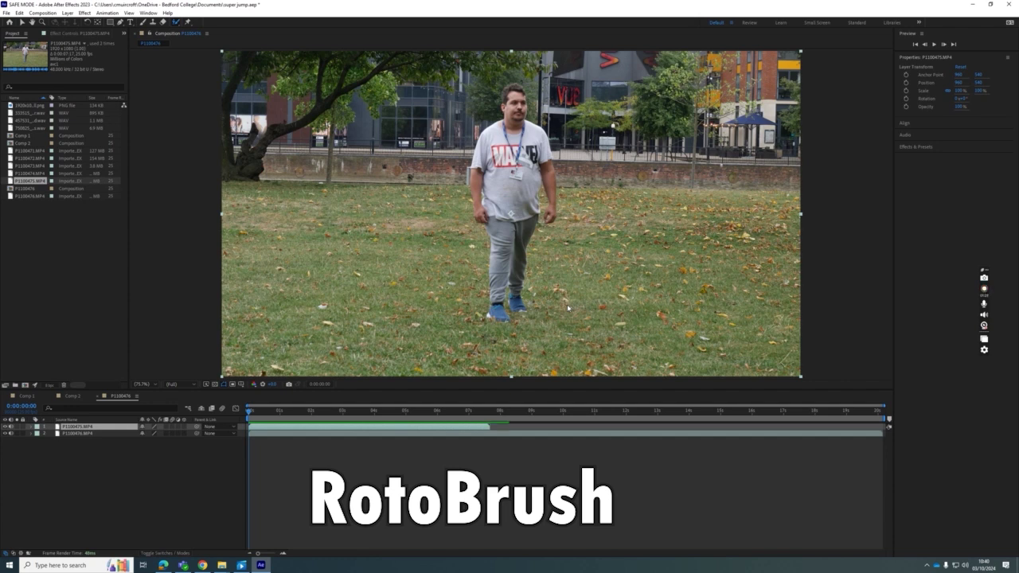
pyautogui.click(176, 23)
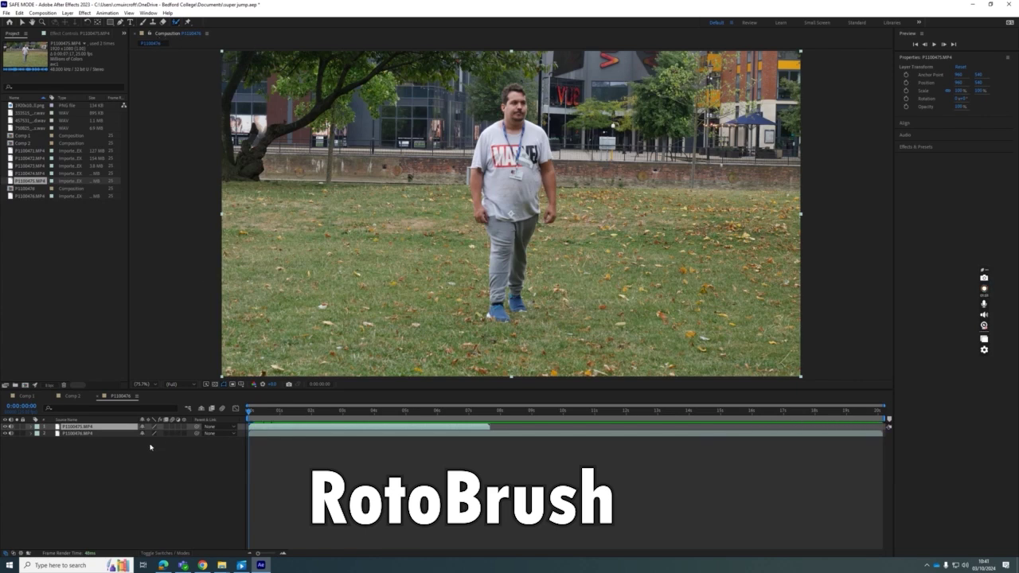
pyautogui.doubleClick(57, 431)
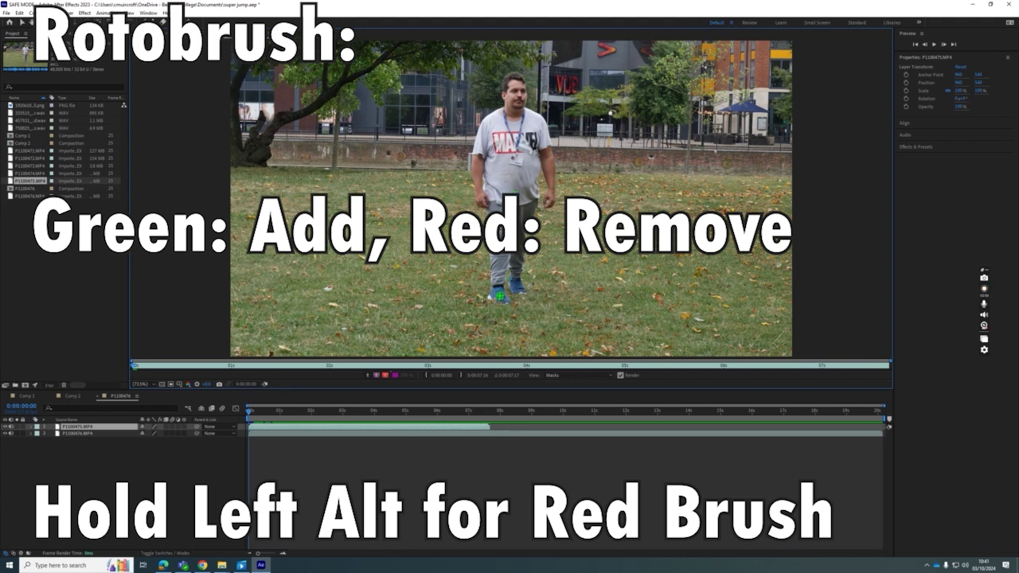
pyautogui.moveTo(500, 296); pyautogui.dragTo(499, 257)
pyautogui.moveTo(499, 208)
pyautogui.mouseDown()
pyautogui.moveTo(480, 171)
pyautogui.moveTo(515, 83)
pyautogui.moveTo(544, 142)
pyautogui.moveTo(552, 195)
pyautogui.moveTo(549, 167)
pyautogui.moveTo(531, 153)
pyautogui.moveTo(521, 285)
pyautogui.moveTo(512, 252)
pyautogui.moveTo(504, 273)
pyautogui.mouseUp()
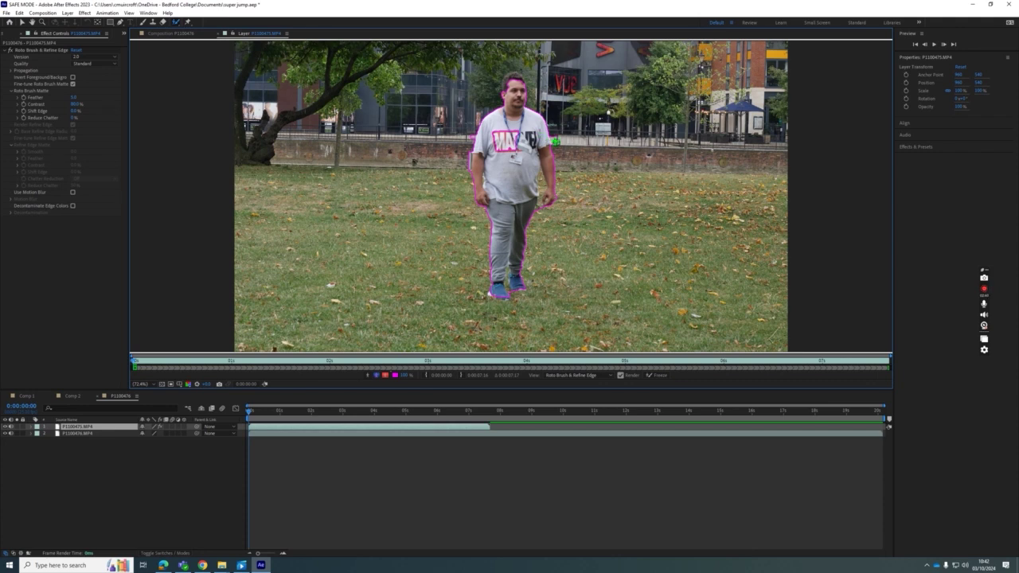
# Refine the Roto Brush selection with a background-removal stroke beside the man's hand and a foreground stroke over his face and neck
pyautogui.press('alt')
pyautogui.moveTo(560, 208); pyautogui.dragTo(559, 192)
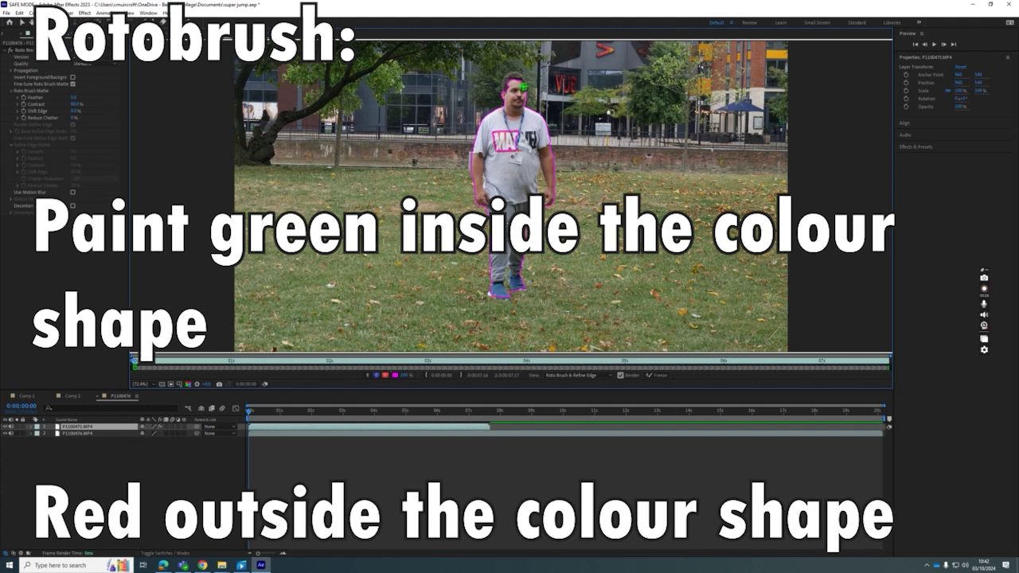
pyautogui.moveTo(523, 86)
pyautogui.mouseDown()
pyautogui.moveTo(510, 80)
pyautogui.moveTo(513, 111)
pyautogui.mouseUp()
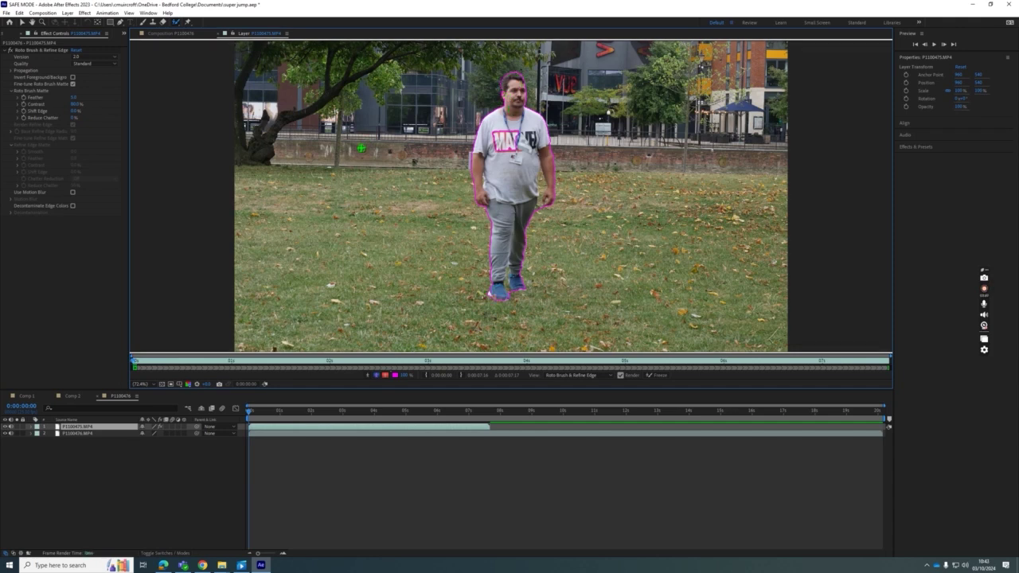
# Check the man's cut-out in the composition by toggling the visibility of both layers, and return to the P1100475.MP4 layer view
pyautogui.click(169, 34)
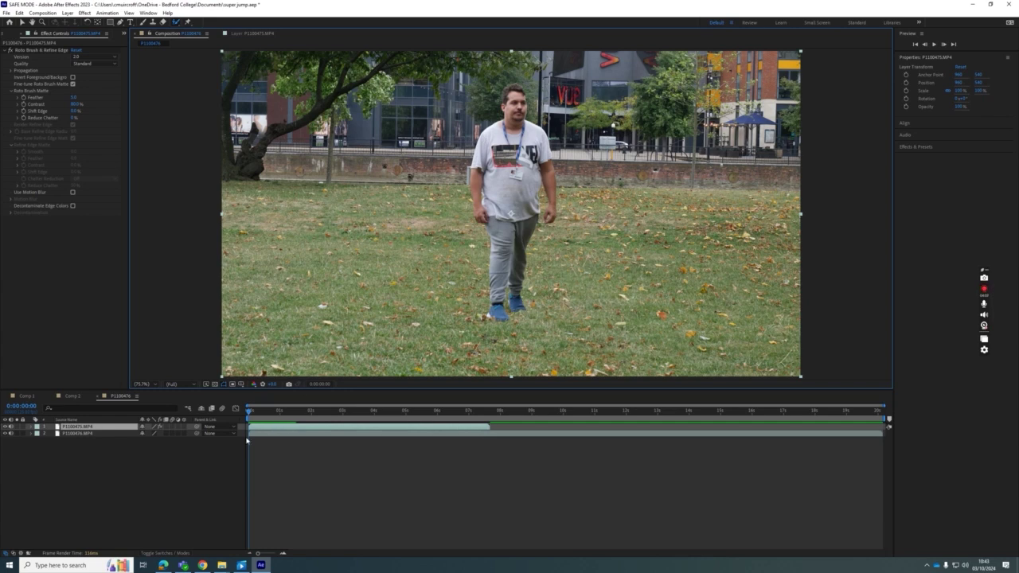
pyautogui.click(6, 427)
pyautogui.click(6, 427)
pyautogui.click(6, 434)
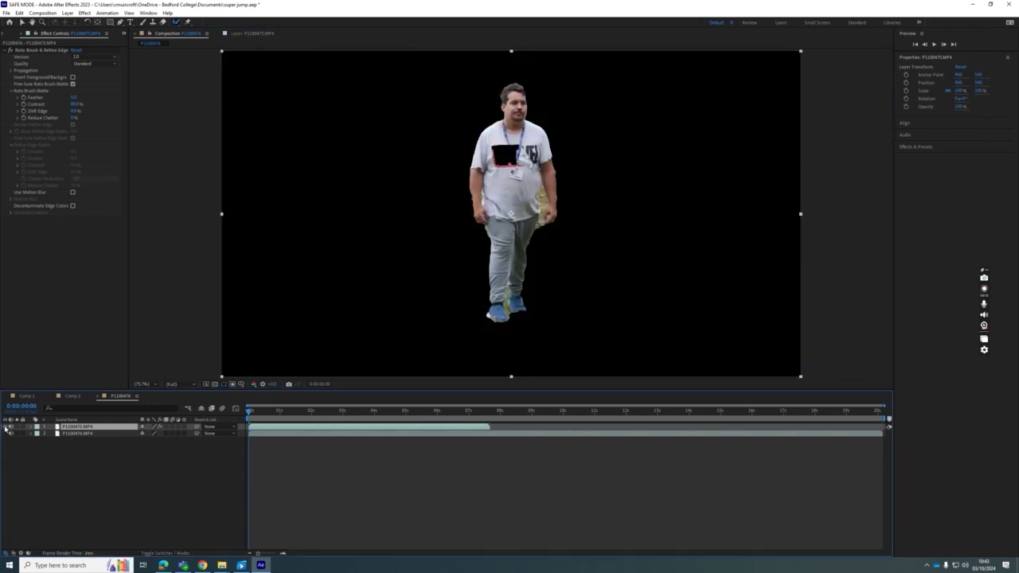
pyautogui.click(6, 433)
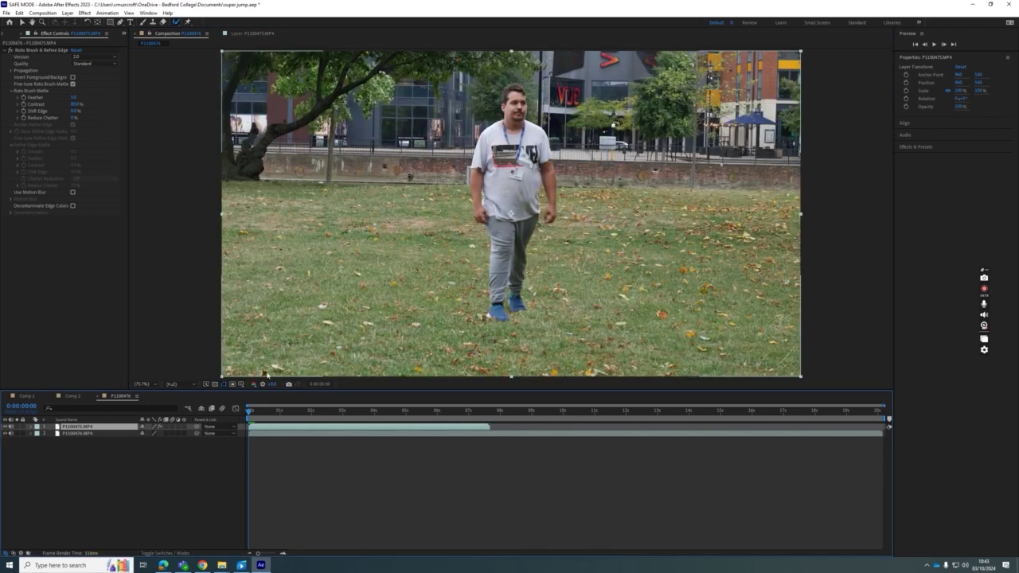
pyautogui.click(246, 34)
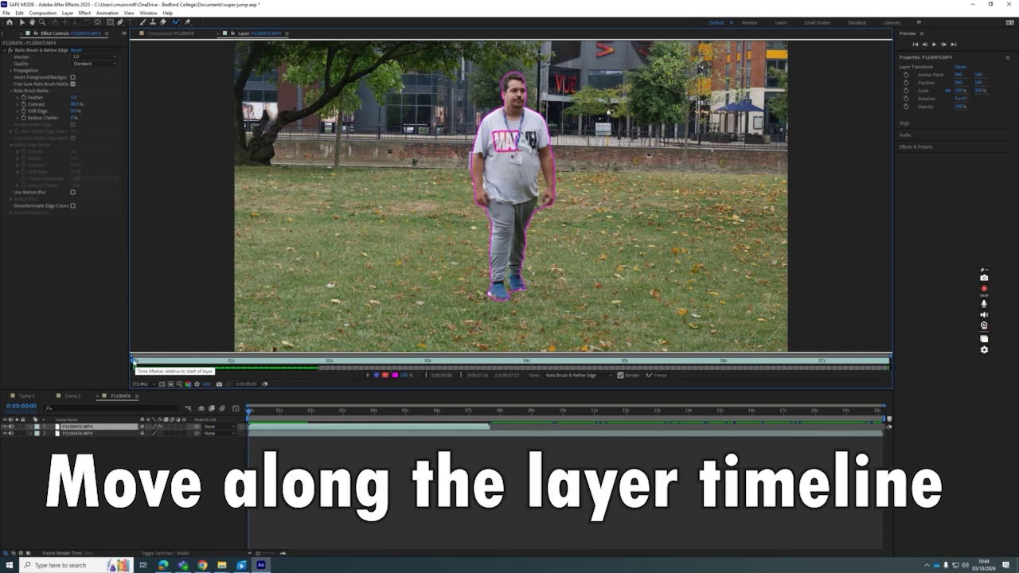
# Advance the P1100475.MP4 layer to 0:00:01:20 and touch up the Roto Brush selection with strokes across the shoes and between the legs
pyautogui.moveTo(133, 362); pyautogui.dragTo(141, 362)
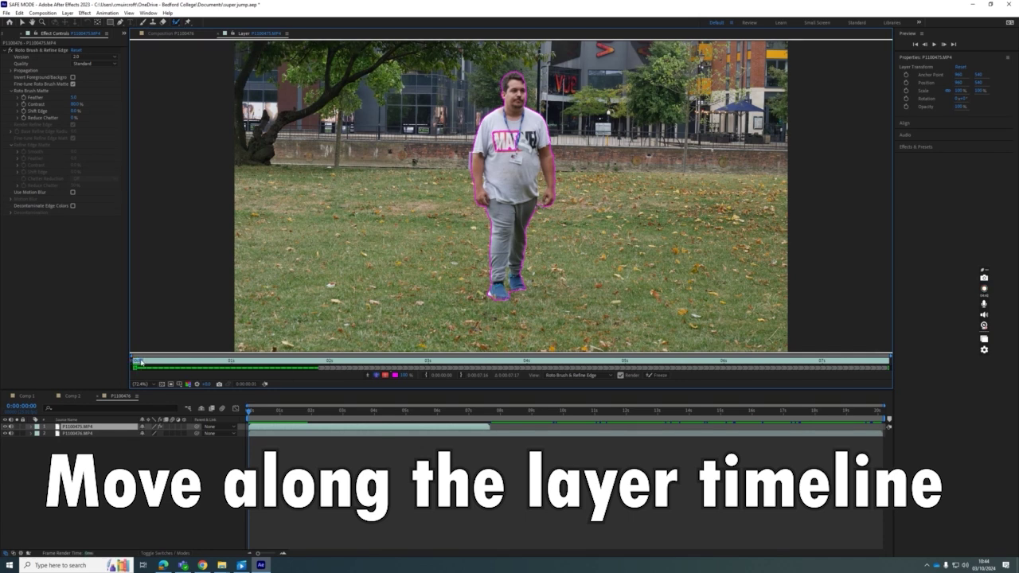
pyautogui.moveTo(141, 362)
pyautogui.mouseDown()
pyautogui.moveTo(340, 367)
pyautogui.moveTo(296, 365)
pyautogui.moveTo(325, 369)
pyautogui.moveTo(310, 369)
pyautogui.mouseUp()
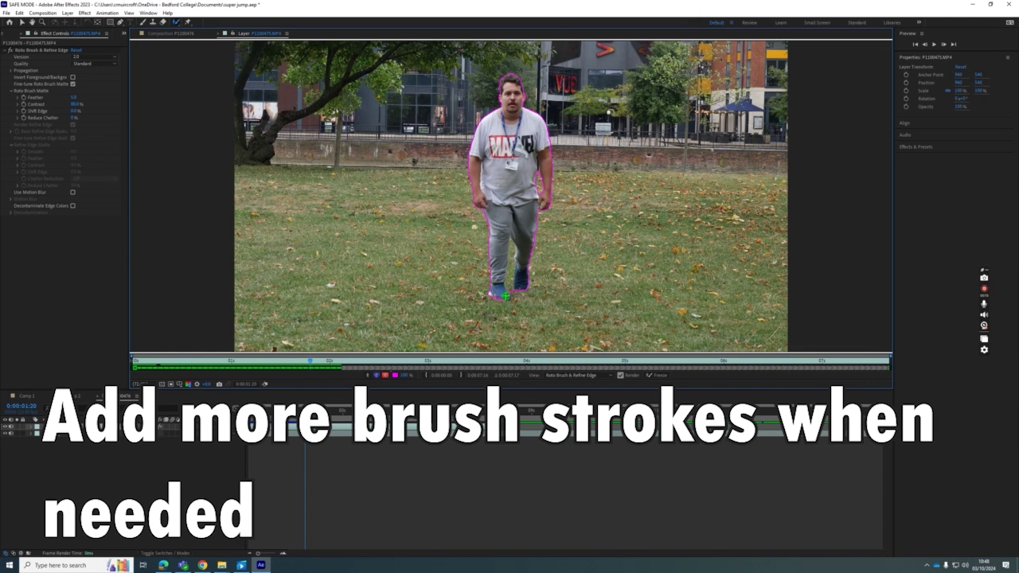
pyautogui.moveTo(506, 296)
pyautogui.mouseDown()
pyautogui.moveTo(508, 230)
pyautogui.moveTo(521, 243)
pyautogui.moveTo(523, 290)
pyautogui.mouseUp()
pyautogui.moveTo(514, 295); pyautogui.dragTo(514, 246)
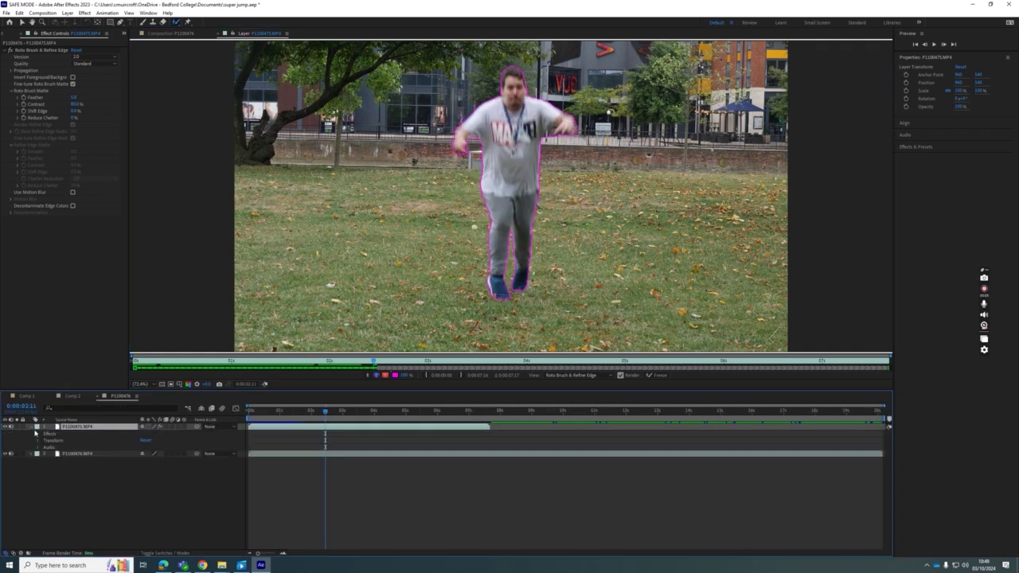
# List the Roto Brush & Refine Edge strokes of P1100475.MP4 in the timeline and check the selection outline through the landing
pyautogui.click(39, 434)
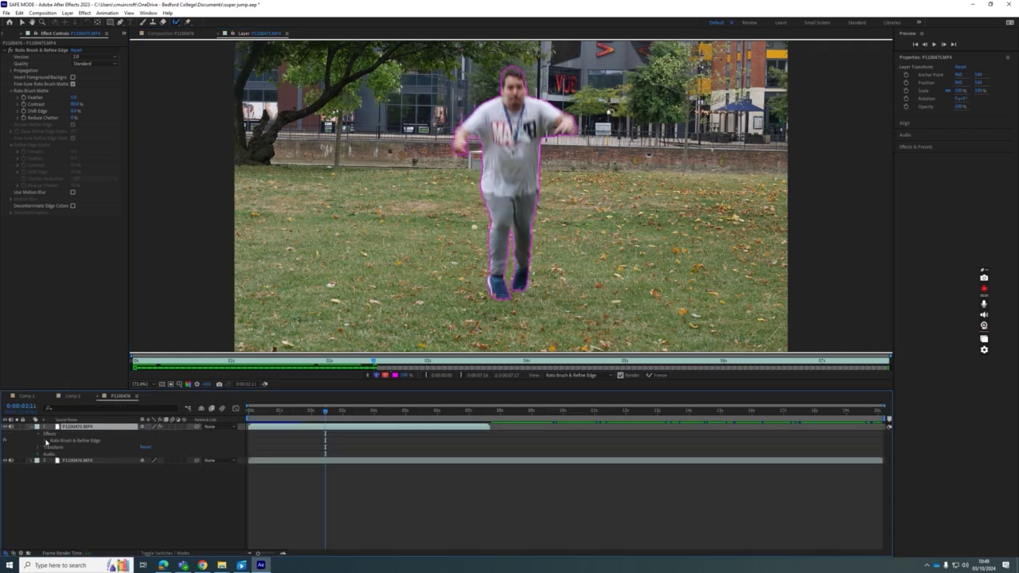
pyautogui.click(45, 440)
pyautogui.scroll(-1, 110, 486)
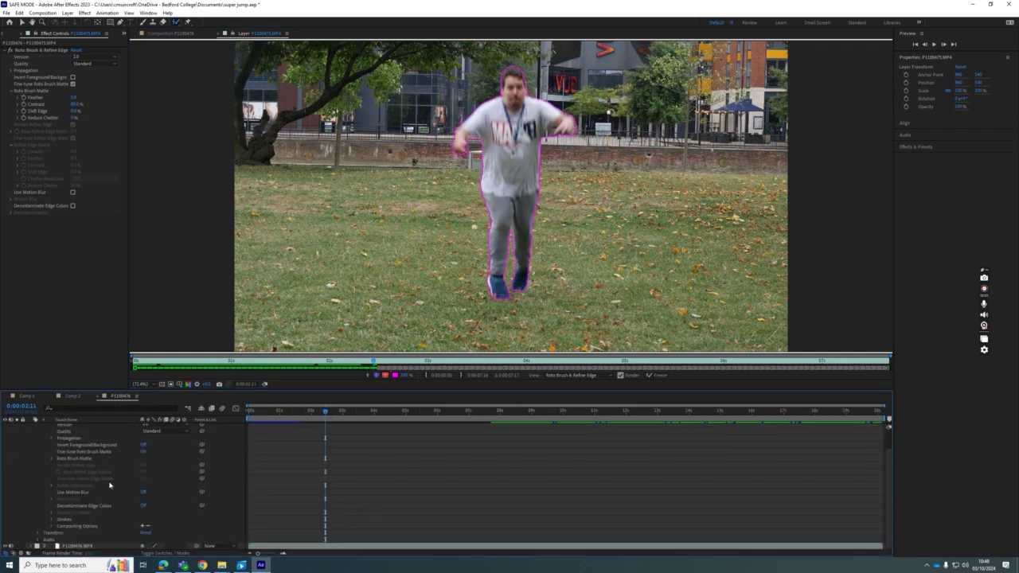
pyautogui.scroll(1, 71, 451)
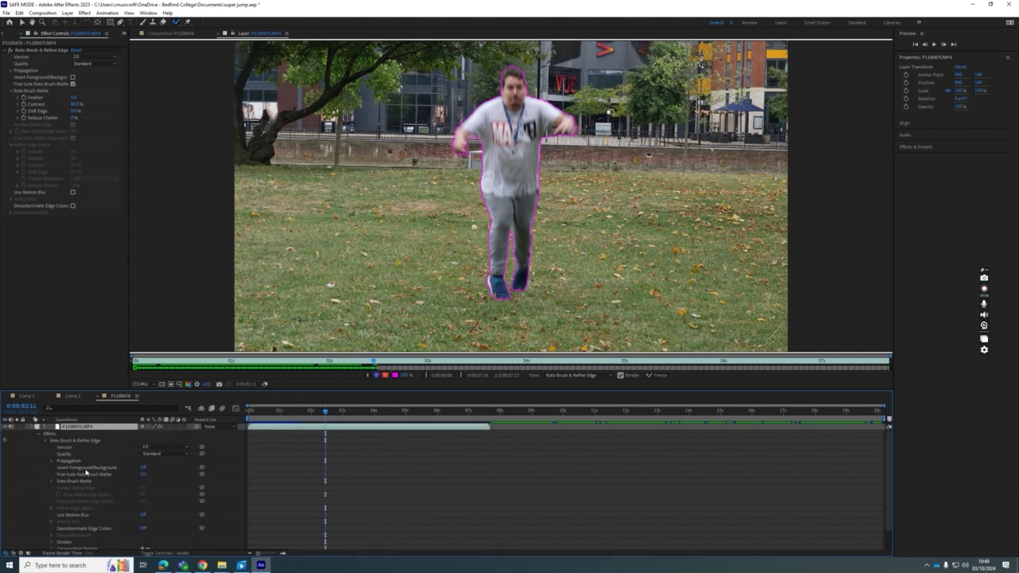
pyautogui.scroll(-1, 71, 452)
pyautogui.scroll(1, 68, 450)
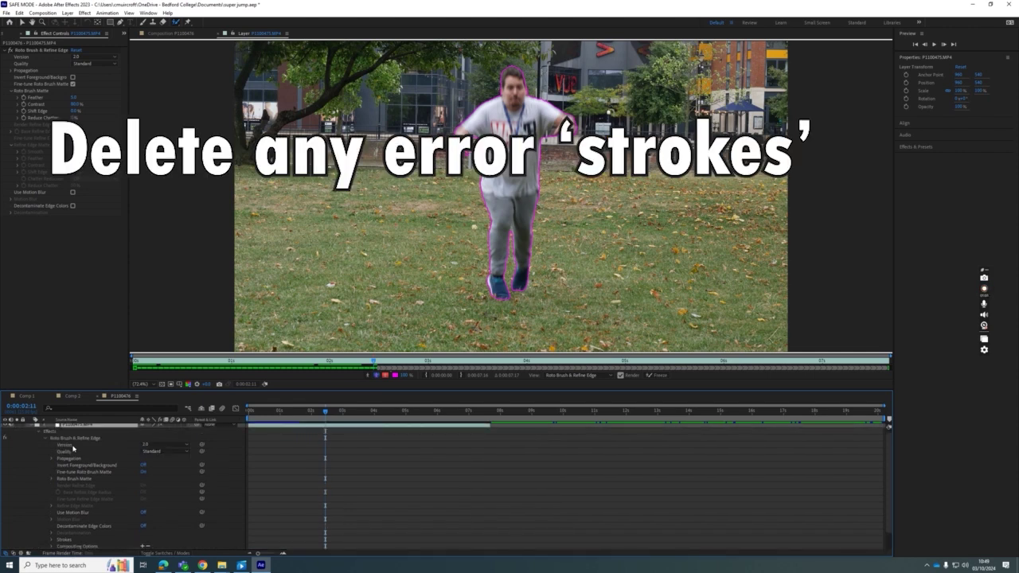
pyautogui.scroll(1, 73, 450)
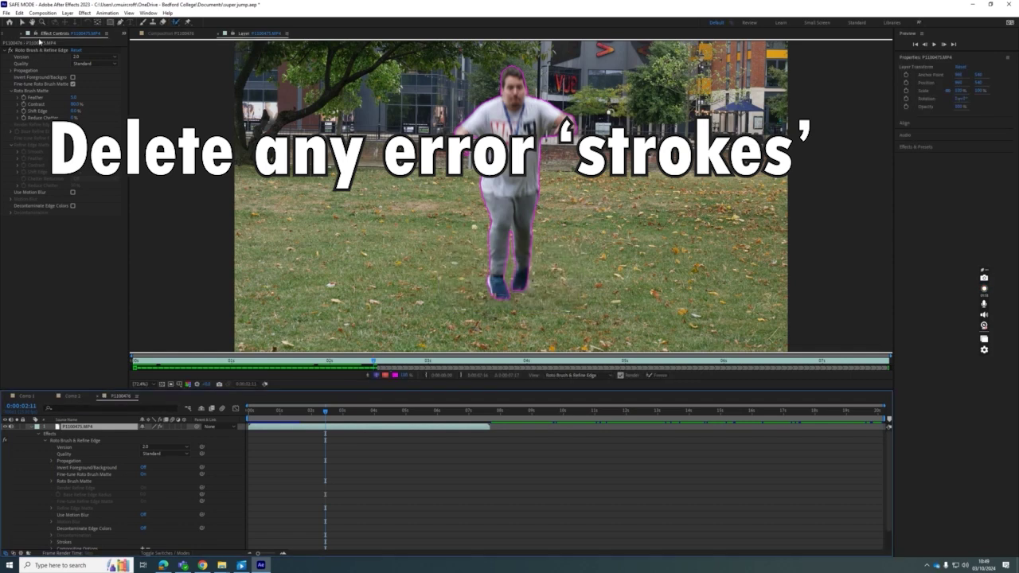
pyautogui.scroll(-1, 81, 493)
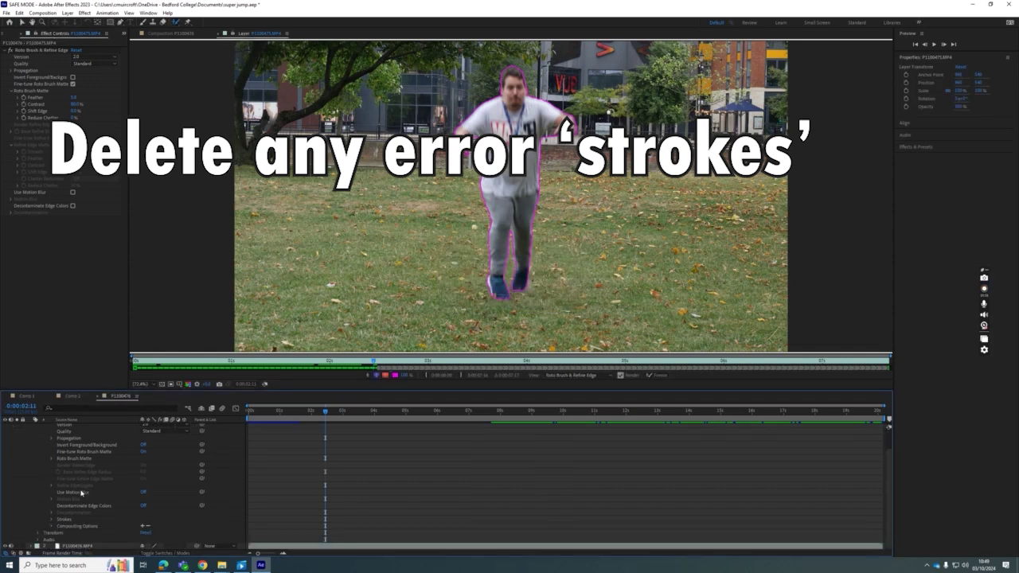
pyautogui.click(53, 519)
pyautogui.scroll(-4, 266, 530)
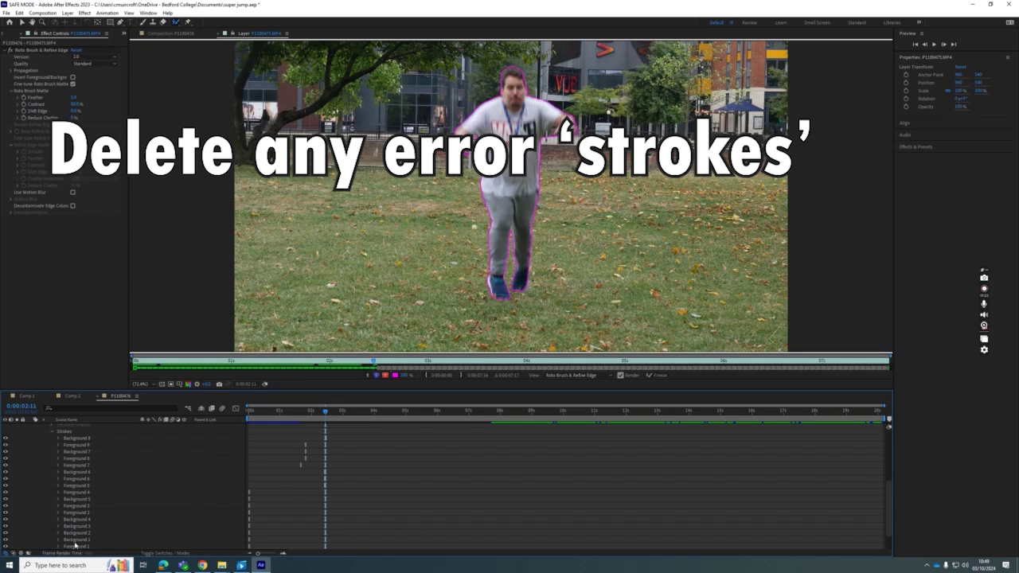
pyautogui.moveTo(327, 414)
pyautogui.mouseDown()
pyautogui.moveTo(301, 414)
pyautogui.moveTo(346, 415)
pyautogui.mouseUp()
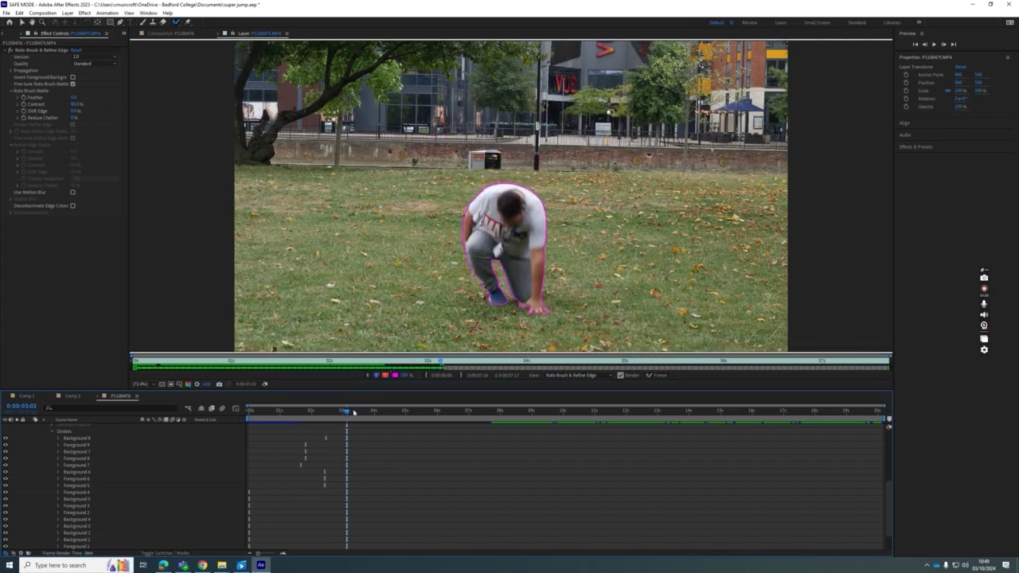
pyautogui.moveTo(348, 413); pyautogui.dragTo(320, 416)
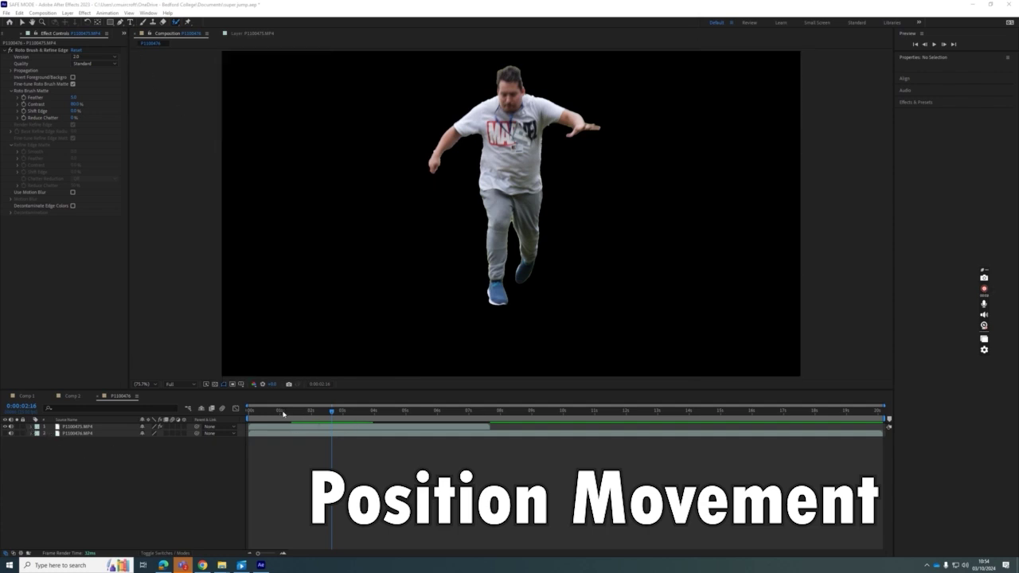
# Find the landing frame at 0:00:02:19 and start Position keyframing on the P1100475.MP4 layer there
pyautogui.click(328, 415)
pyautogui.moveTo(328, 415); pyautogui.dragTo(335, 416)
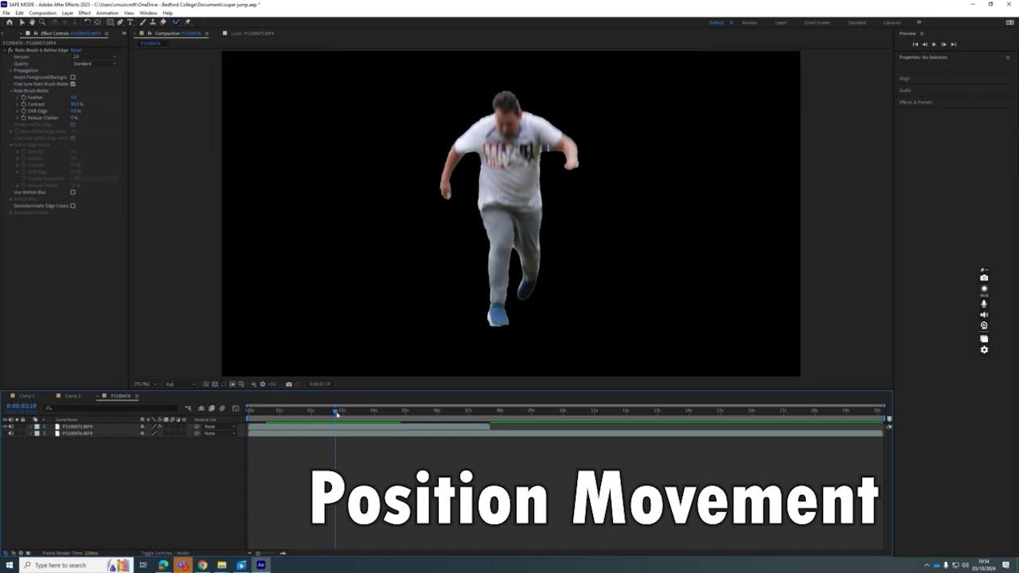
pyautogui.moveTo(335, 412); pyautogui.dragTo(336, 413)
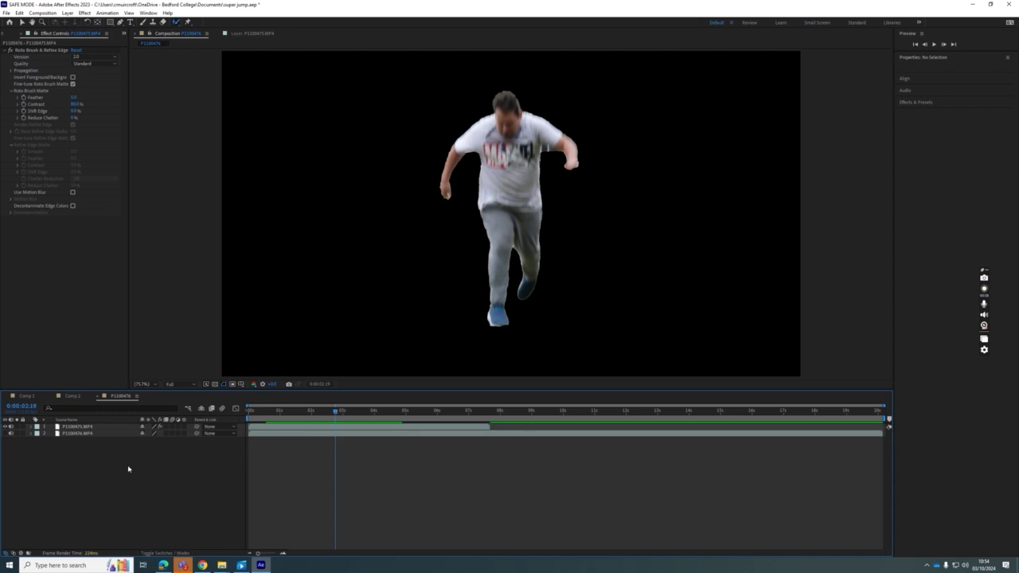
pyautogui.click(31, 427)
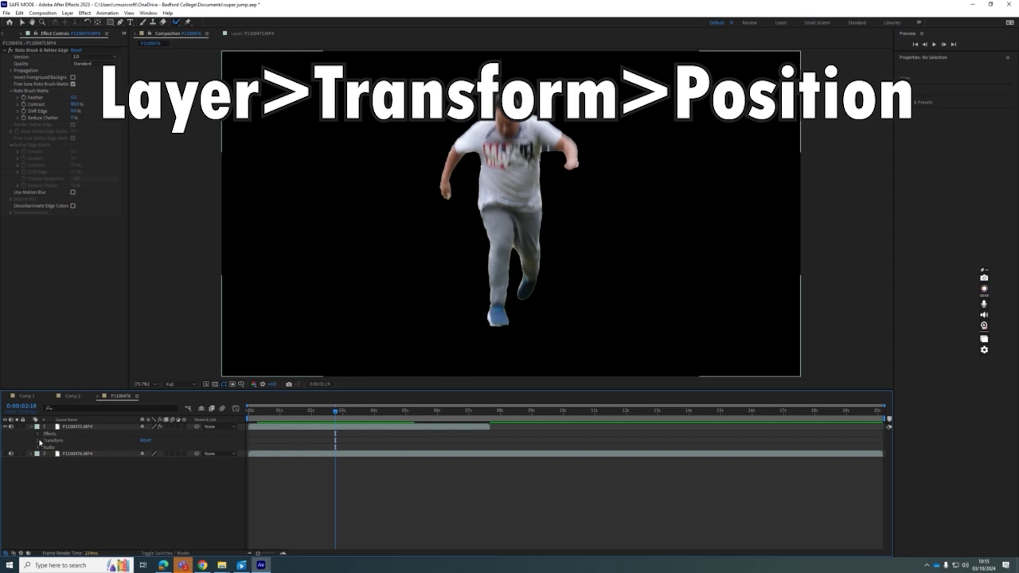
pyautogui.click(39, 442)
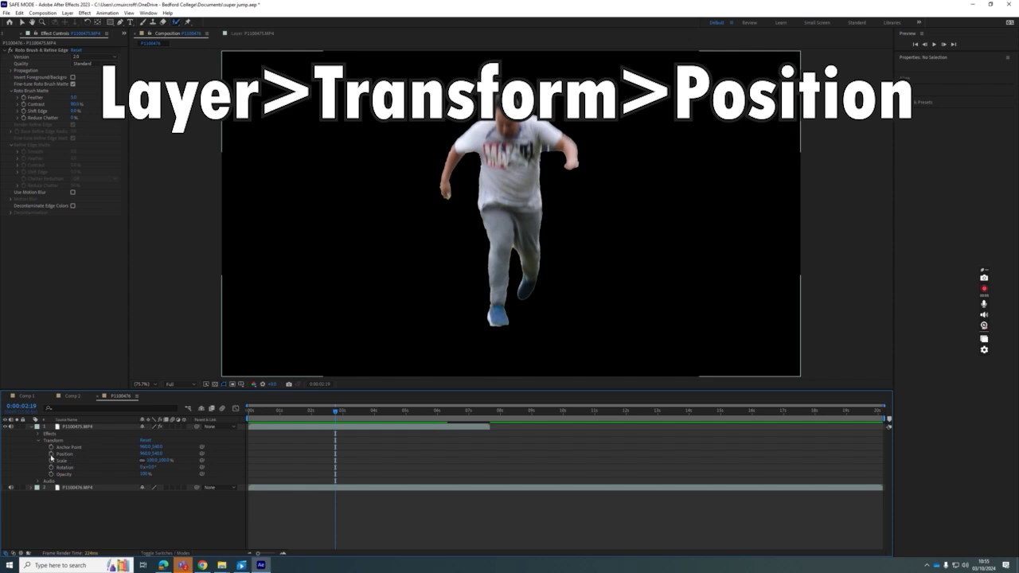
pyautogui.click(51, 454)
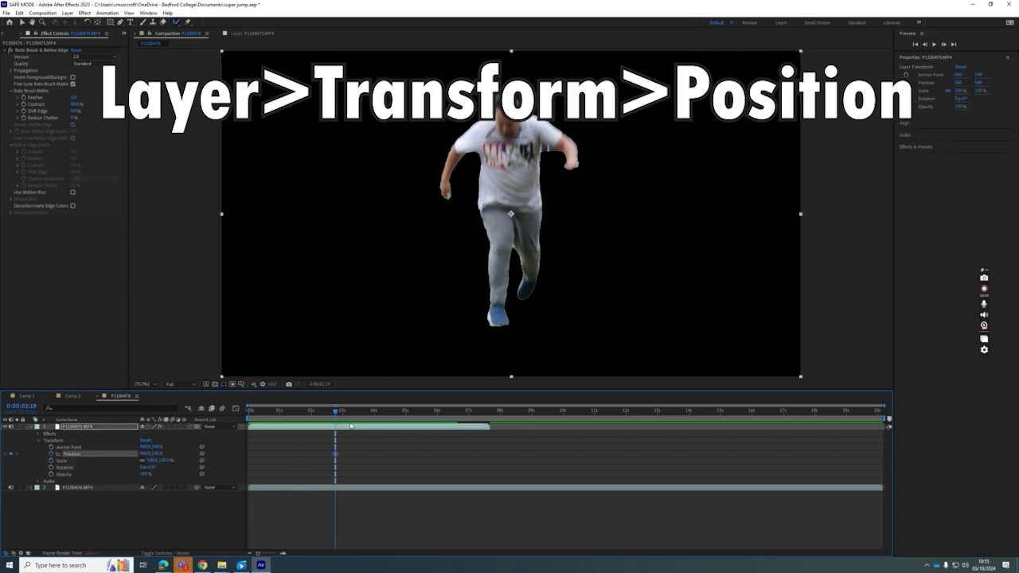
# At 0:00:02:12, keyframe the P1100475.MP4 layer's vertical Position so the man is completely above the frame
pyautogui.moveTo(335, 412); pyautogui.dragTo(326, 412)
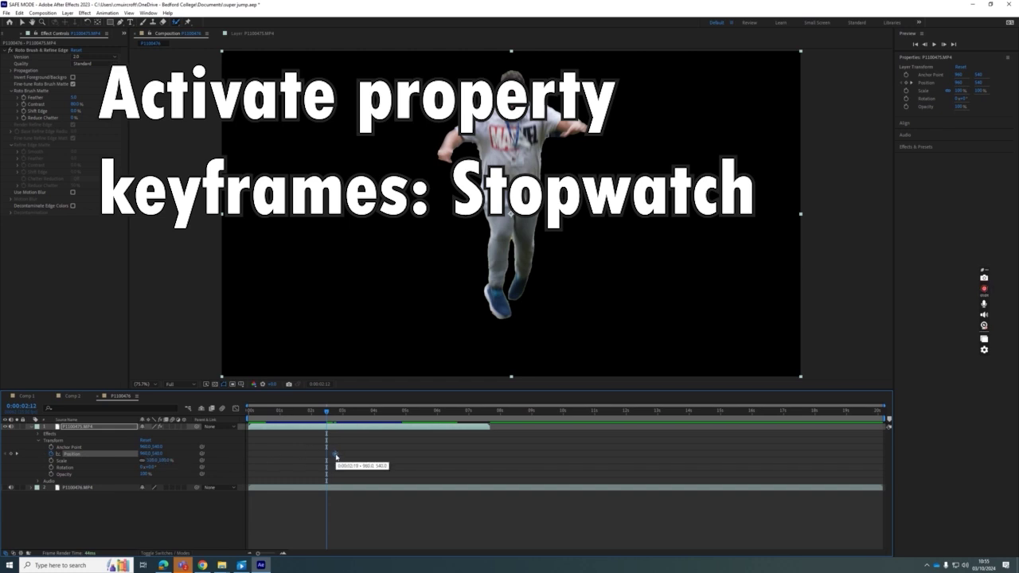
pyautogui.moveTo(328, 412); pyautogui.dragTo(327, 413)
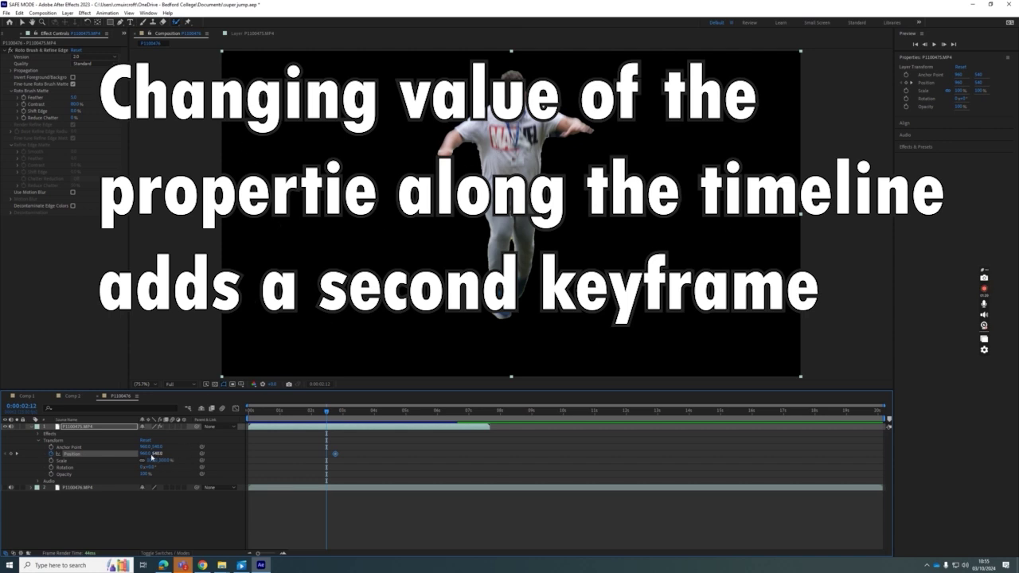
pyautogui.moveTo(145, 453); pyautogui.dragTo(163, 452)
pyautogui.moveTo(179, 454); pyautogui.dragTo(74, 456)
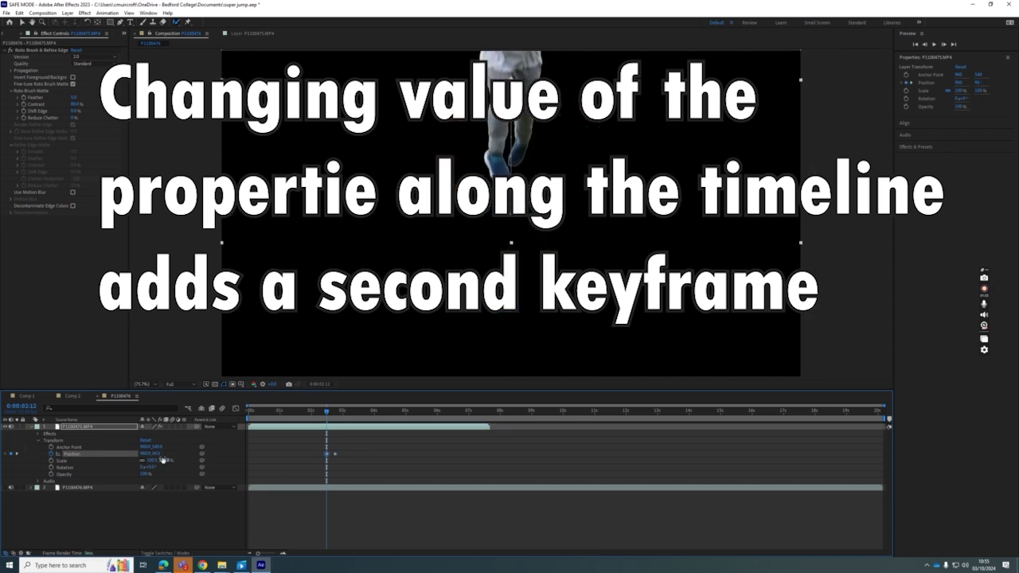
pyautogui.moveTo(155, 455); pyautogui.dragTo(88, 455)
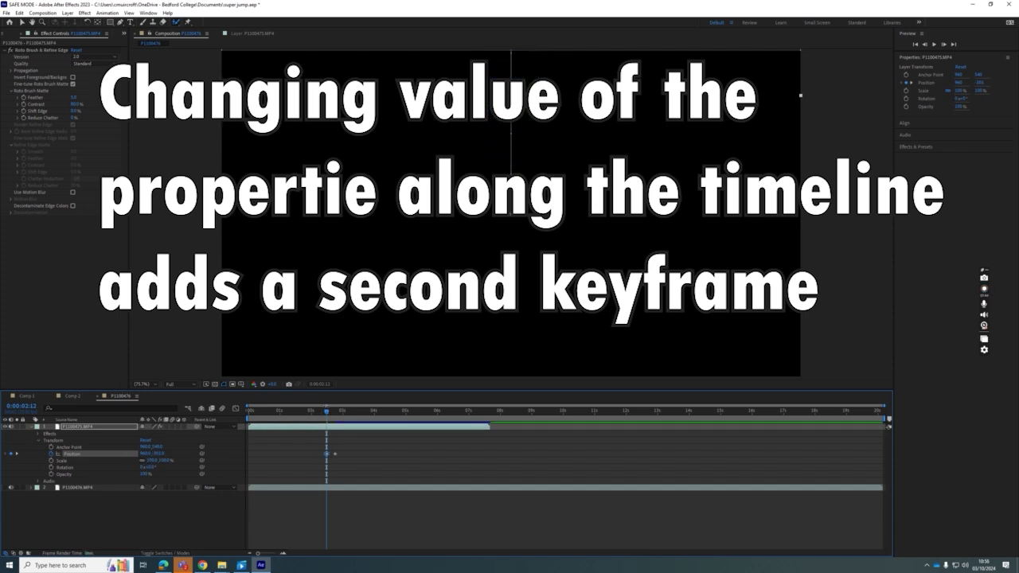
# Add a holding Position keyframe to P1100475.MP4 at 0:00:05:04, then set its X position to 1994 at 0:00:05:14
pyautogui.moveTo(326, 411)
pyautogui.mouseDown()
pyautogui.moveTo(354, 414)
pyautogui.moveTo(313, 415)
pyautogui.moveTo(344, 417)
pyautogui.mouseUp()
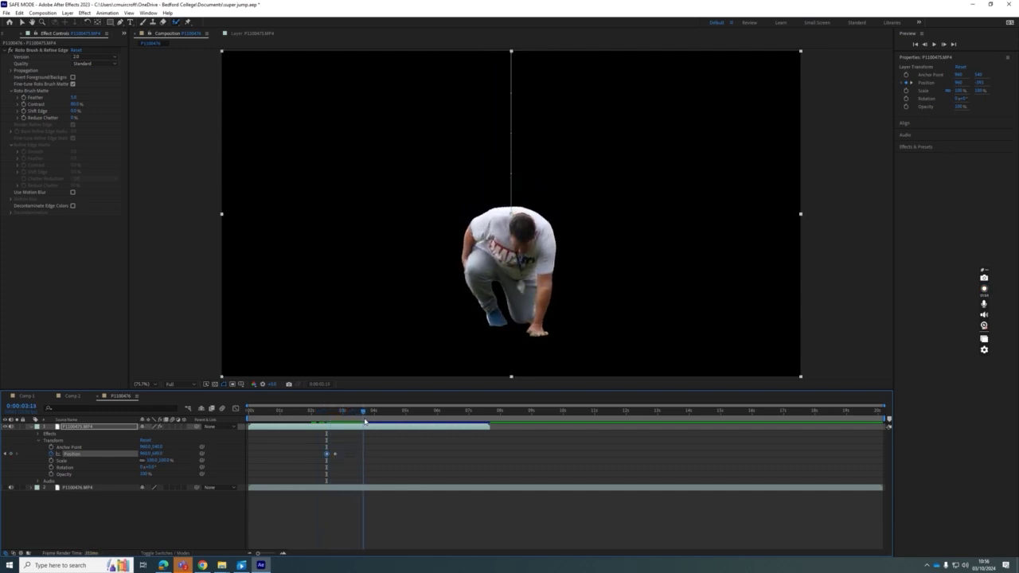
pyautogui.moveTo(353, 422); pyautogui.dragTo(413, 429)
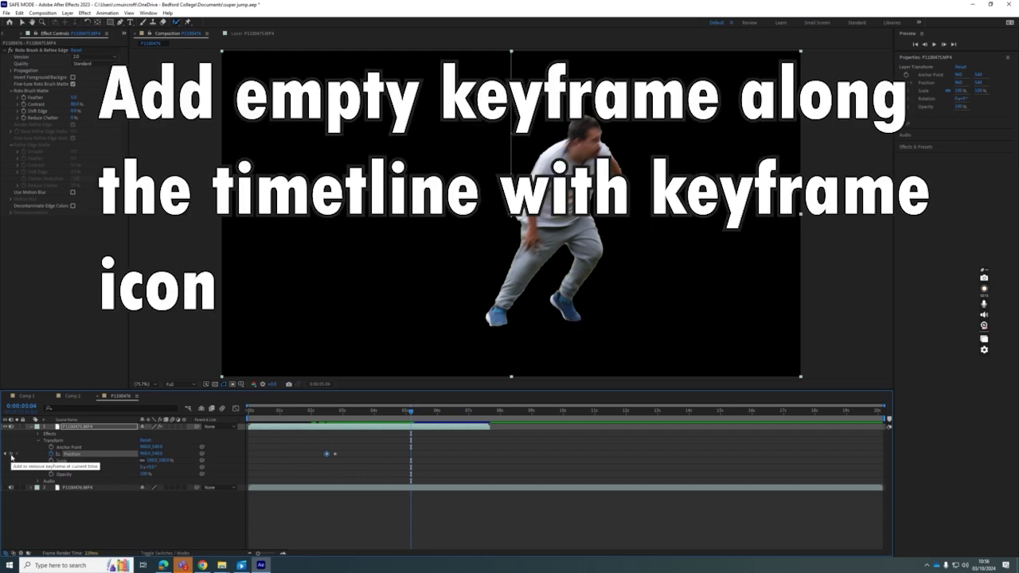
pyautogui.click(11, 453)
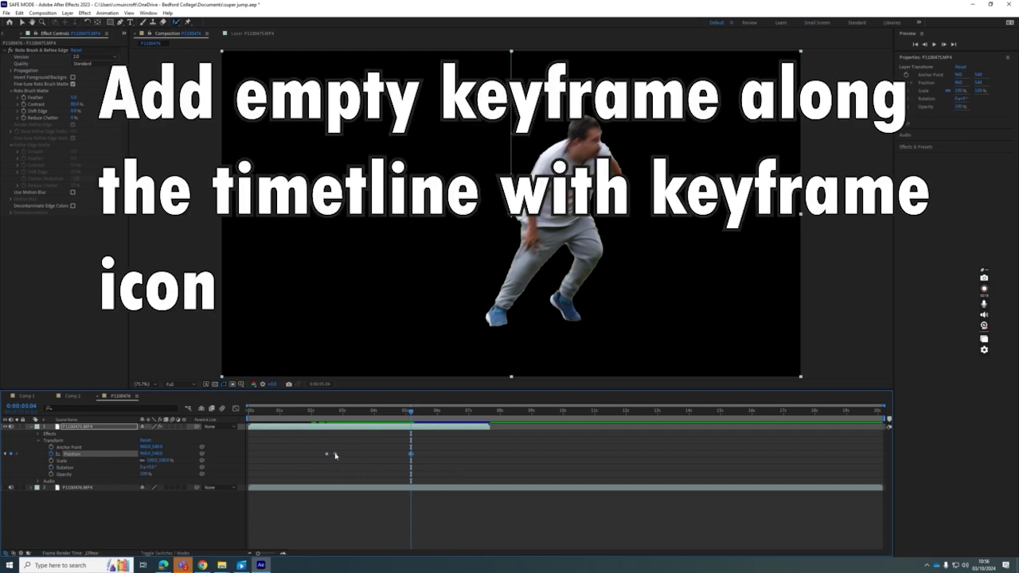
pyautogui.moveTo(335, 415); pyautogui.dragTo(423, 433)
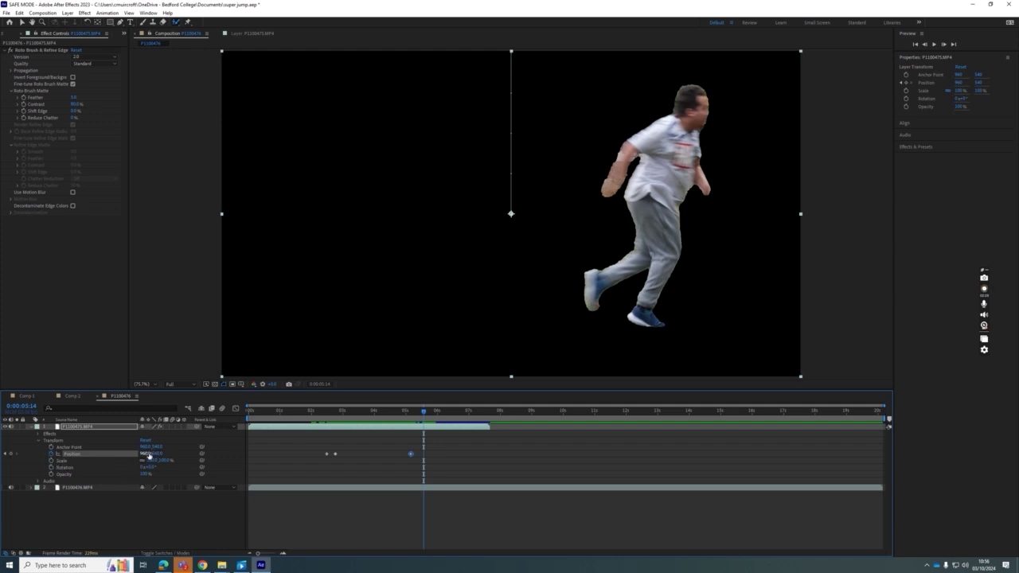
pyautogui.moveTo(146, 453); pyautogui.dragTo(575, 474)
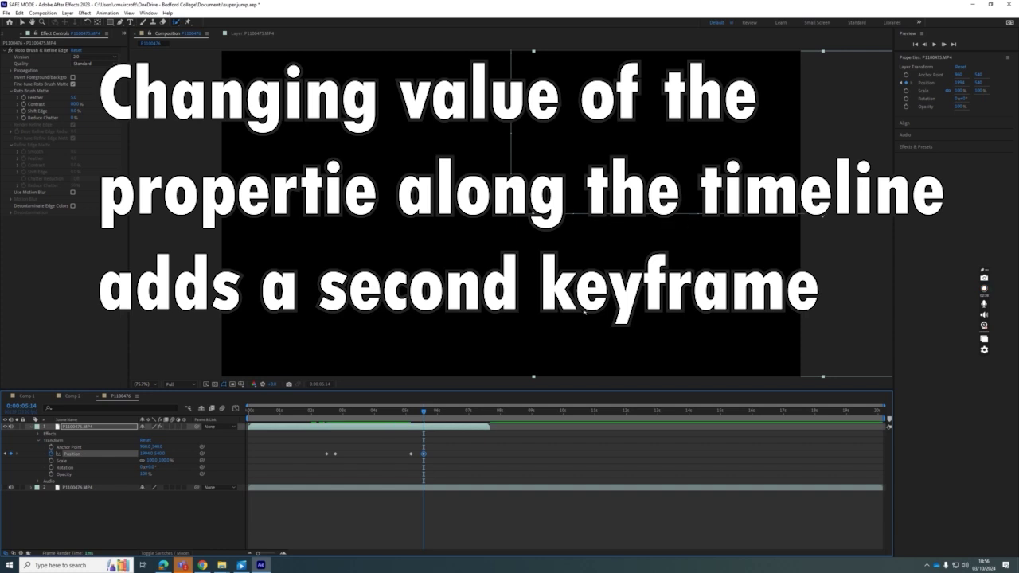
# Check the man's exit over the background and review the landing in Comp 2 for reference
pyautogui.moveTo(421, 413)
pyautogui.mouseDown()
pyautogui.moveTo(319, 420)
pyautogui.moveTo(353, 428)
pyautogui.moveTo(439, 416)
pyautogui.moveTo(405, 414)
pyautogui.mouseUp()
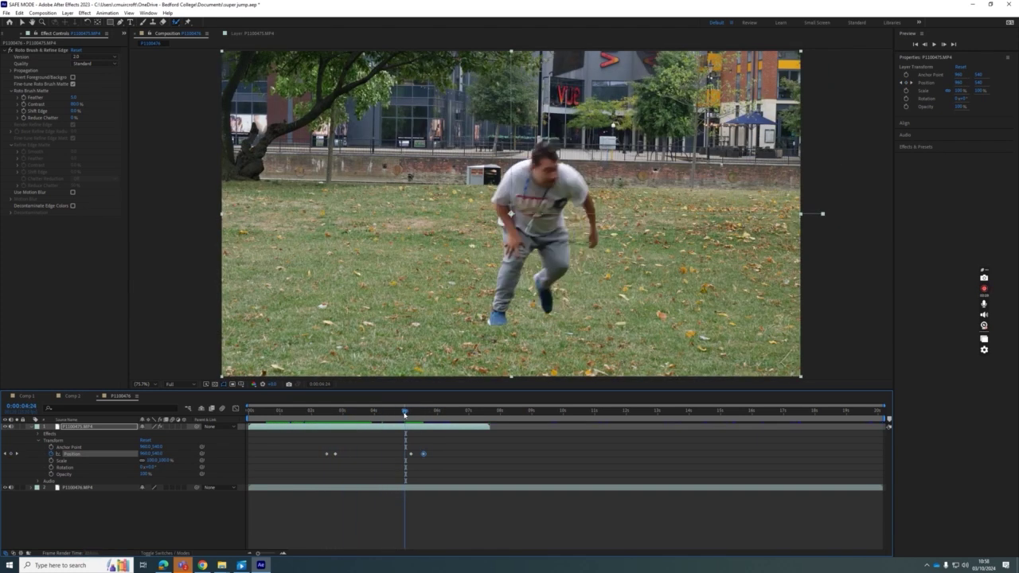
pyautogui.click(73, 396)
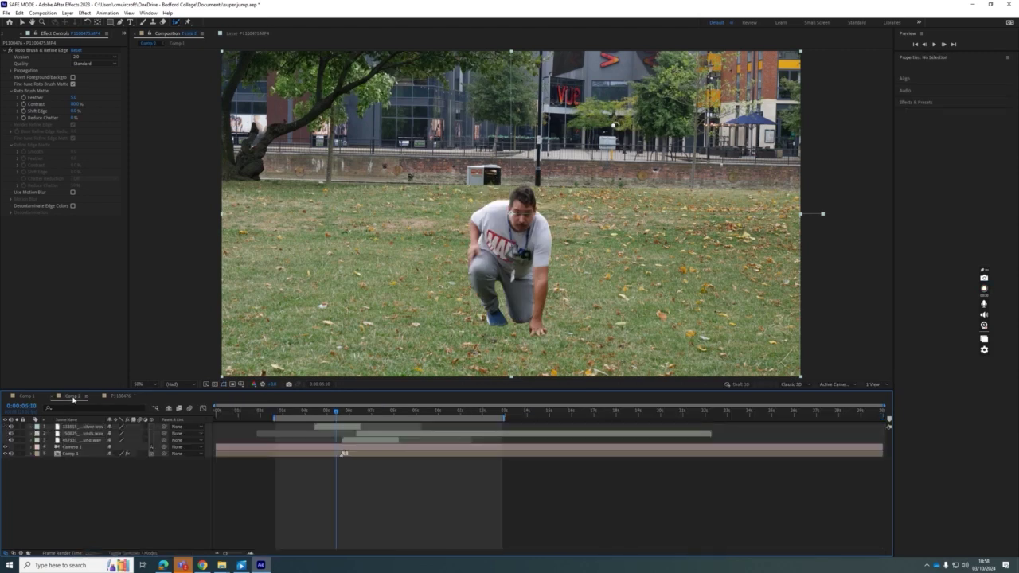
pyautogui.moveTo(336, 414); pyautogui.dragTo(357, 415)
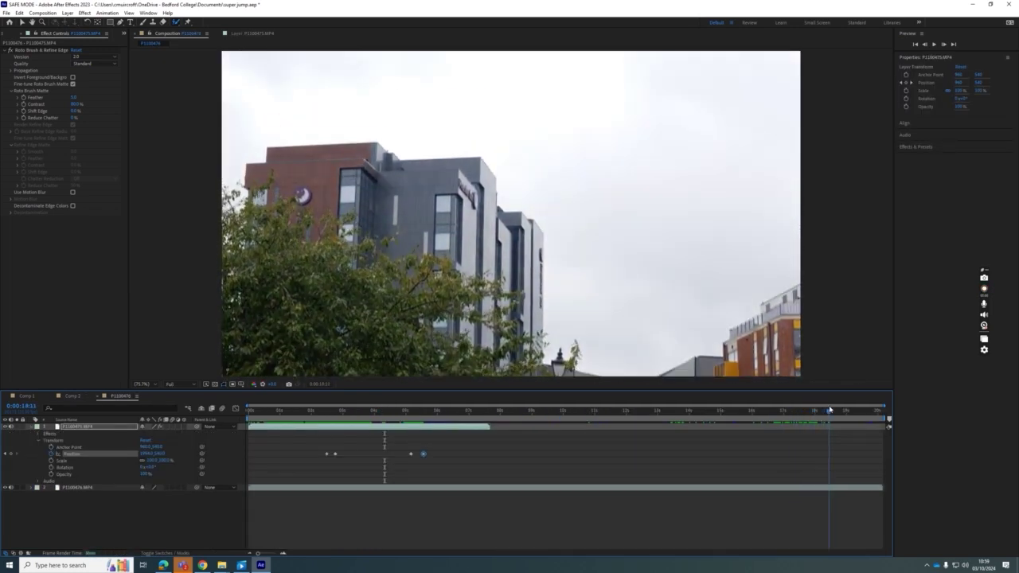
# Trim the start of the P1100476.MP4 layer to about 13 seconds, move it to begin at about 1 second, and check the composite
pyautogui.press('space')
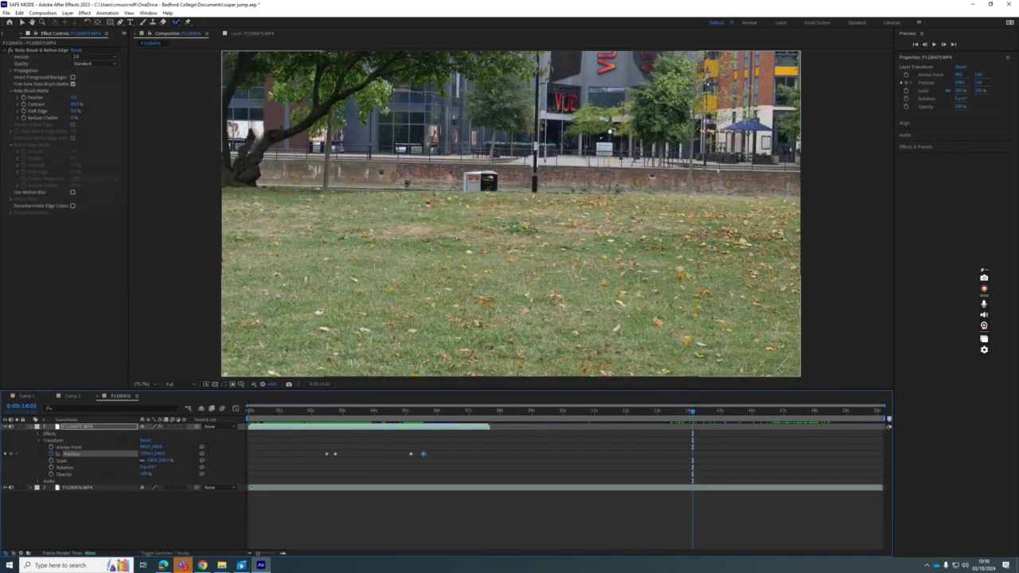
pyautogui.click(675, 488)
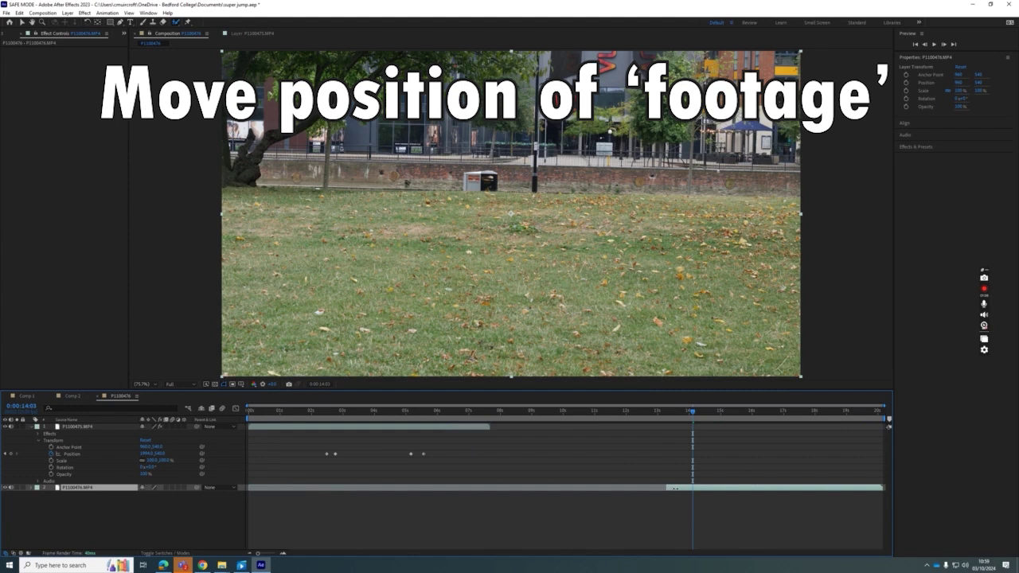
pyautogui.moveTo(707, 488); pyautogui.dragTo(281, 487)
pyautogui.moveTo(297, 411); pyautogui.dragTo(390, 412)
# Time-reverse the P1100476.MP4 background layer and check its motion against the man's landing and exit
pyautogui.rightClick(58, 488)
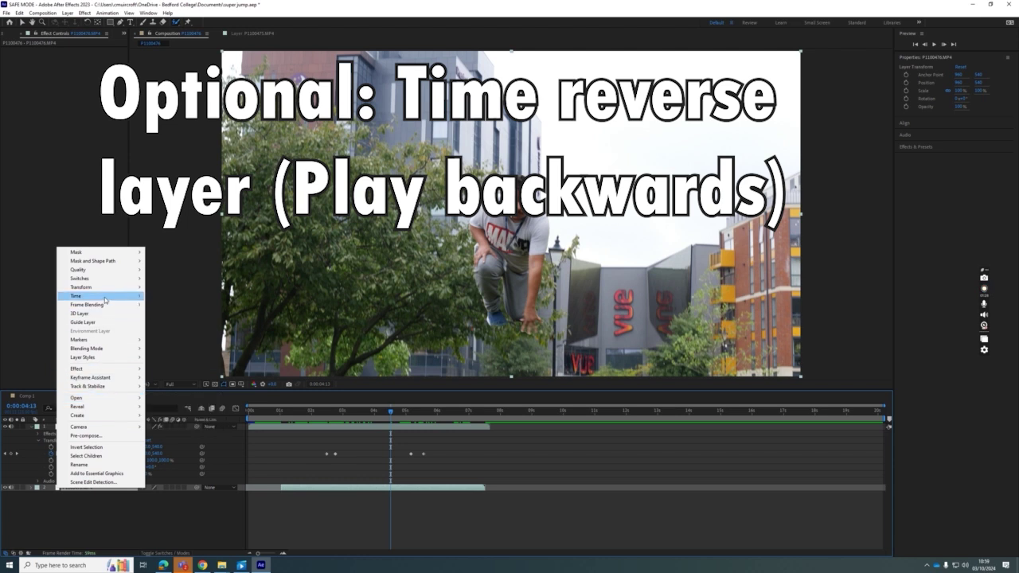
pyautogui.moveTo(103, 296)
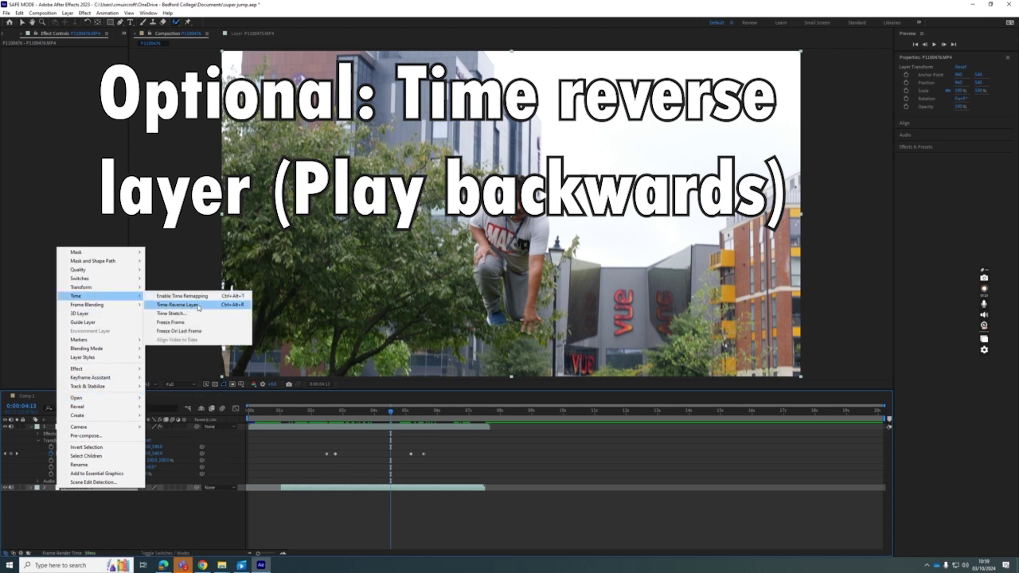
pyautogui.click(198, 308)
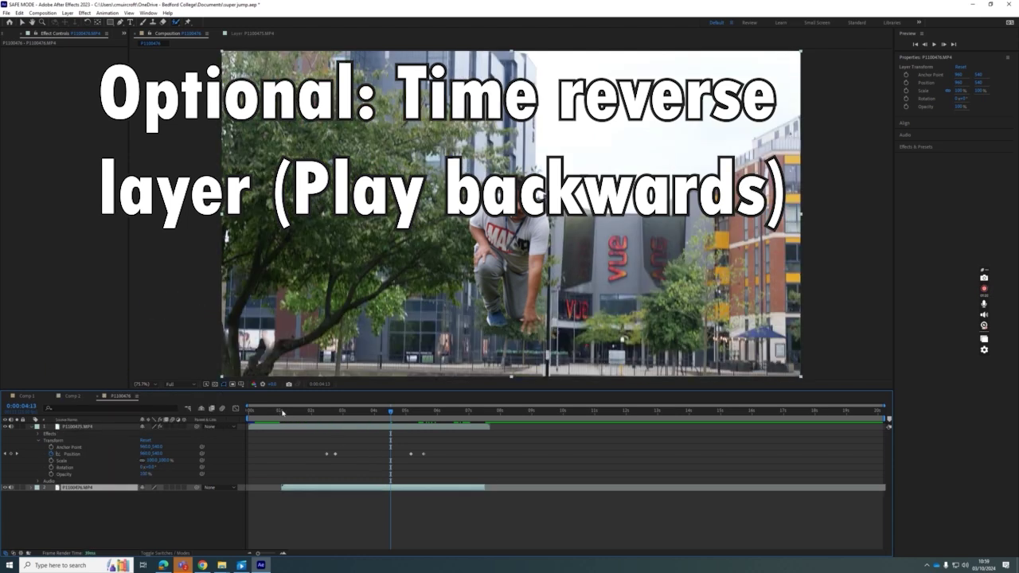
pyautogui.moveTo(354, 411); pyautogui.dragTo(437, 421)
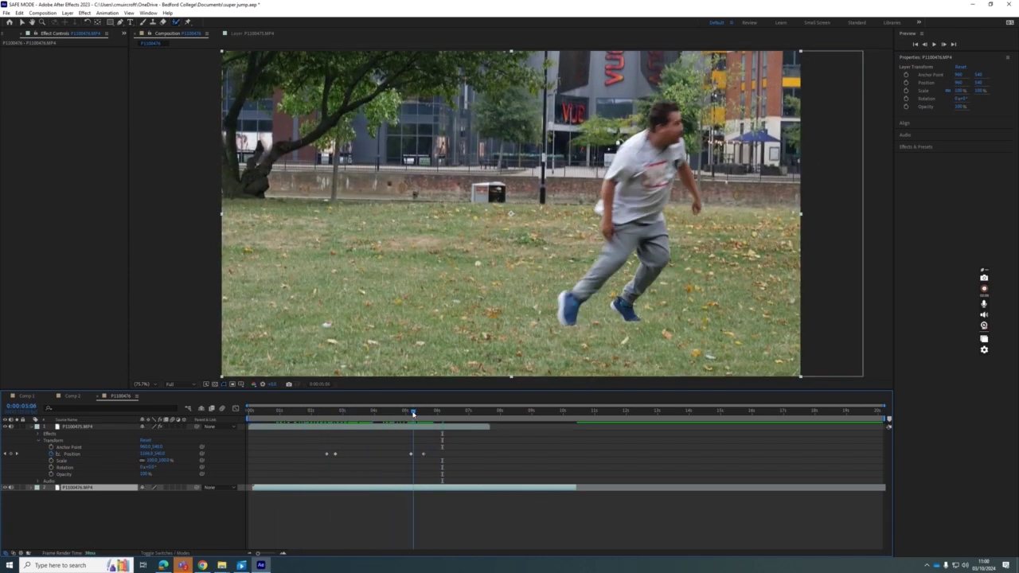
# Move the P1100476.MP4 background layer about 2.7 seconds earlier to line up with the man's jump, then check the composite's motion
pyautogui.moveTo(414, 413); pyautogui.dragTo(419, 413)
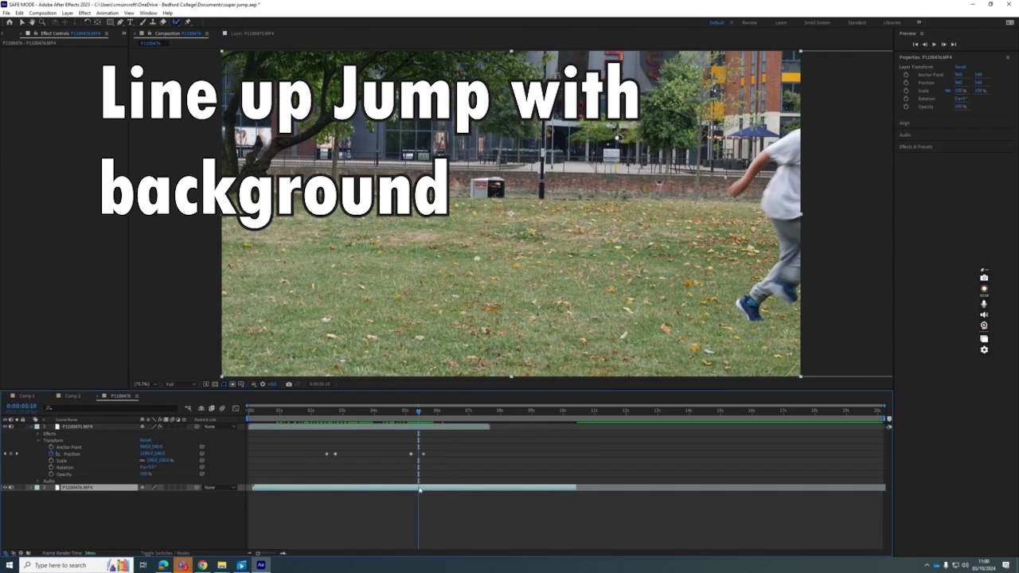
pyautogui.moveTo(418, 490); pyautogui.dragTo(334, 490)
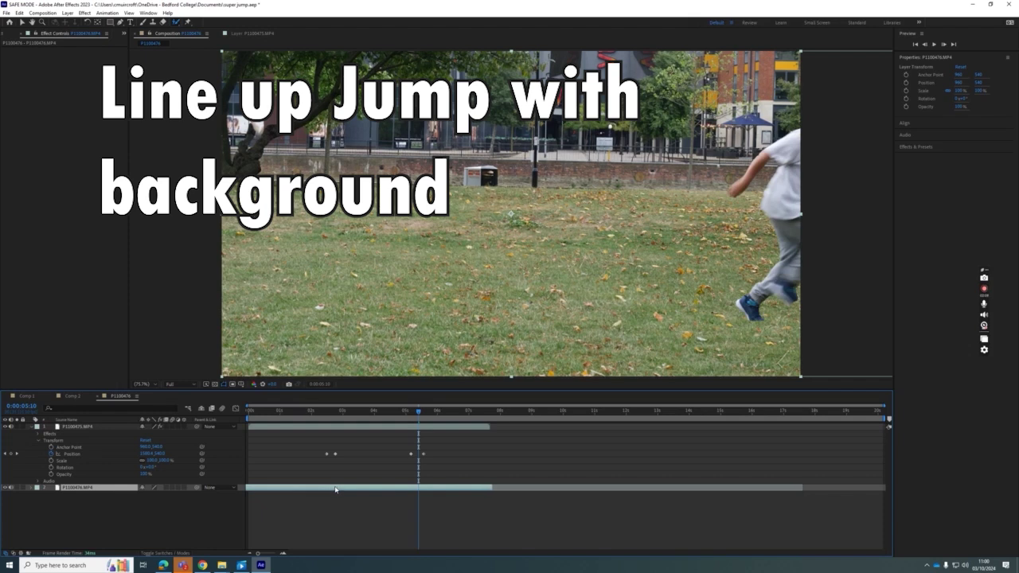
pyautogui.moveTo(307, 412); pyautogui.dragTo(450, 414)
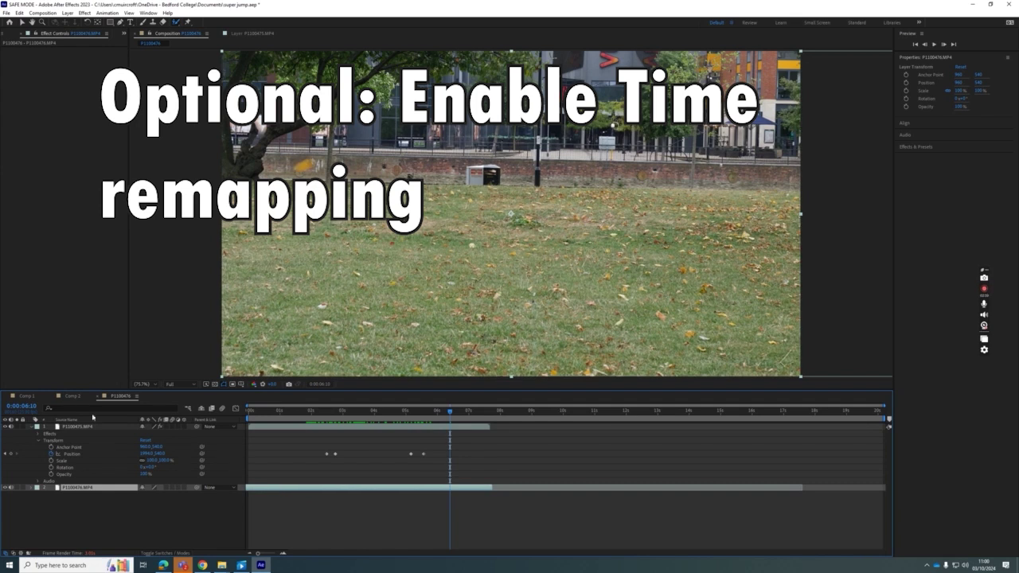
# Review the landing in Comp 1 for reference, then return to the P1100476 composition
pyautogui.click(48, 397)
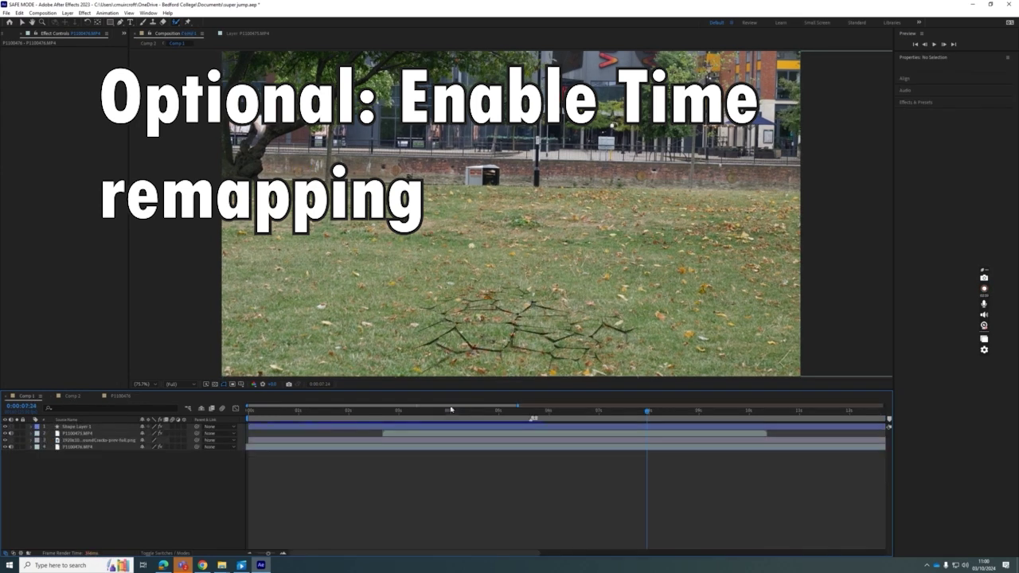
pyautogui.moveTo(390, 414); pyautogui.dragTo(490, 419)
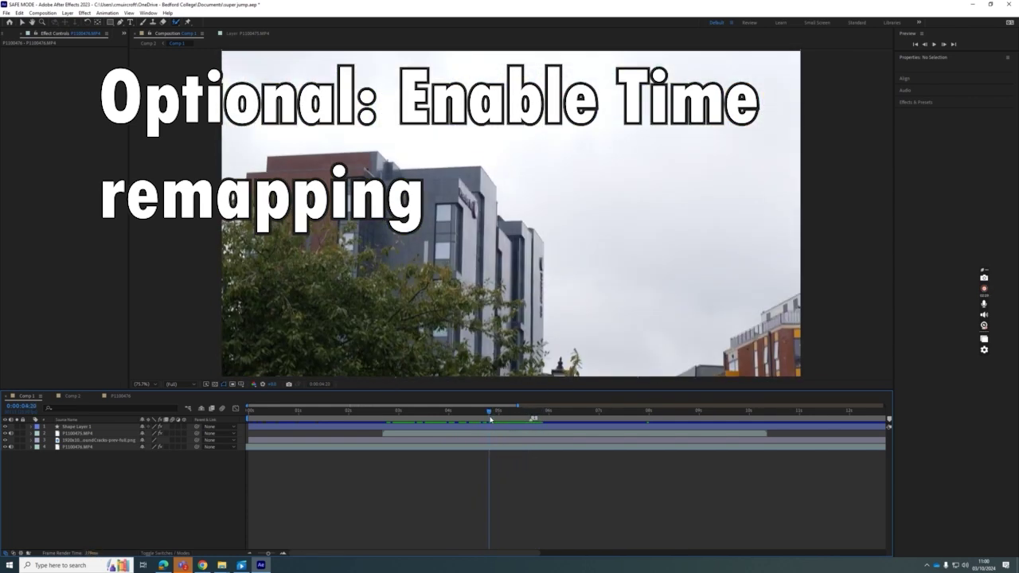
pyautogui.click(73, 396)
pyautogui.click(125, 397)
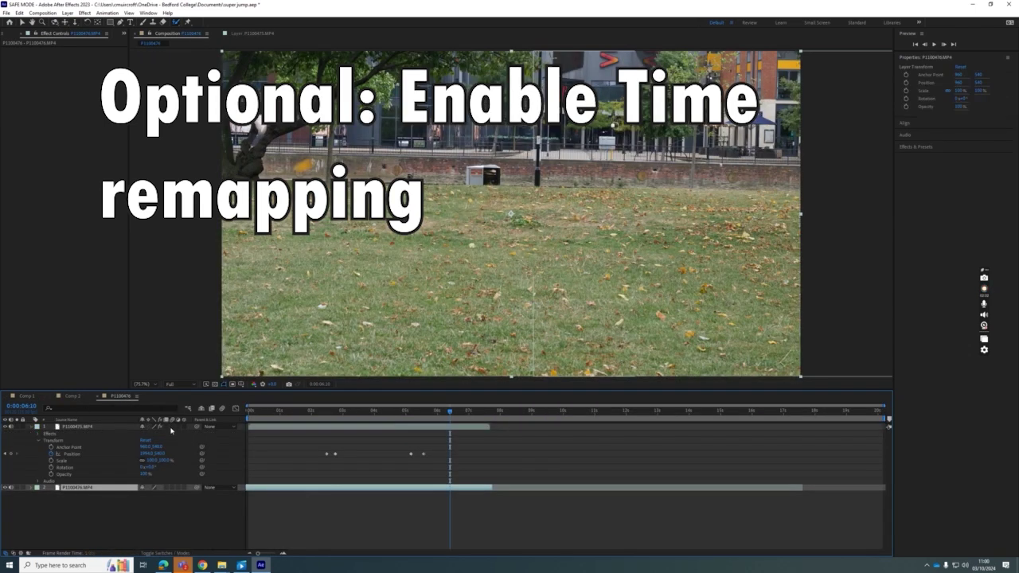
# Enable time remapping on the P1100476.MP4 background layer
pyautogui.rightClick(55, 489)
pyautogui.moveTo(103, 289)
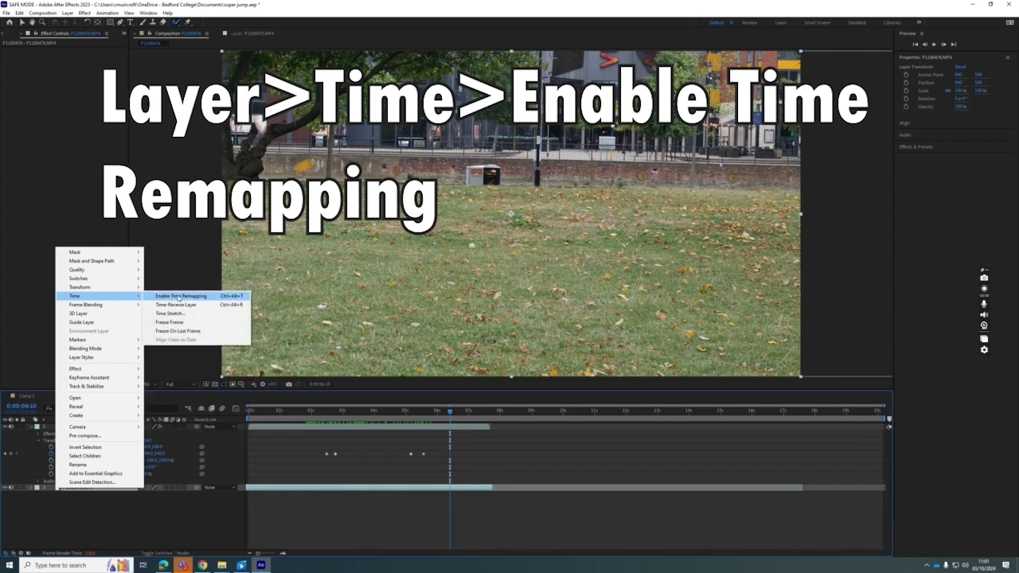
pyautogui.click(183, 297)
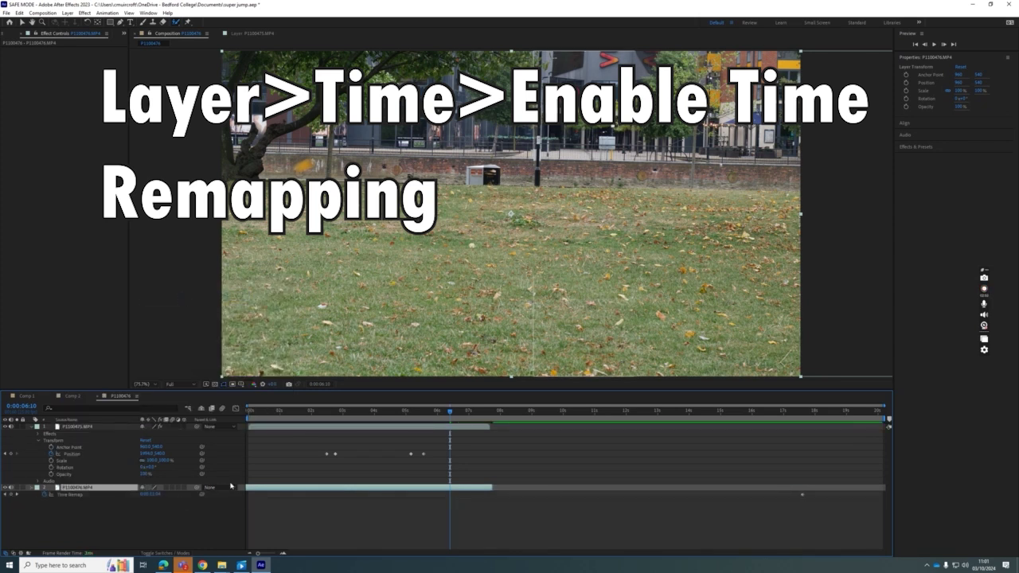
# Add a Time Remap keyframe to P1100476.MP4 at 0:00:02:21, where the man lands
pyautogui.moveTo(273, 414); pyautogui.dragTo(336, 418)
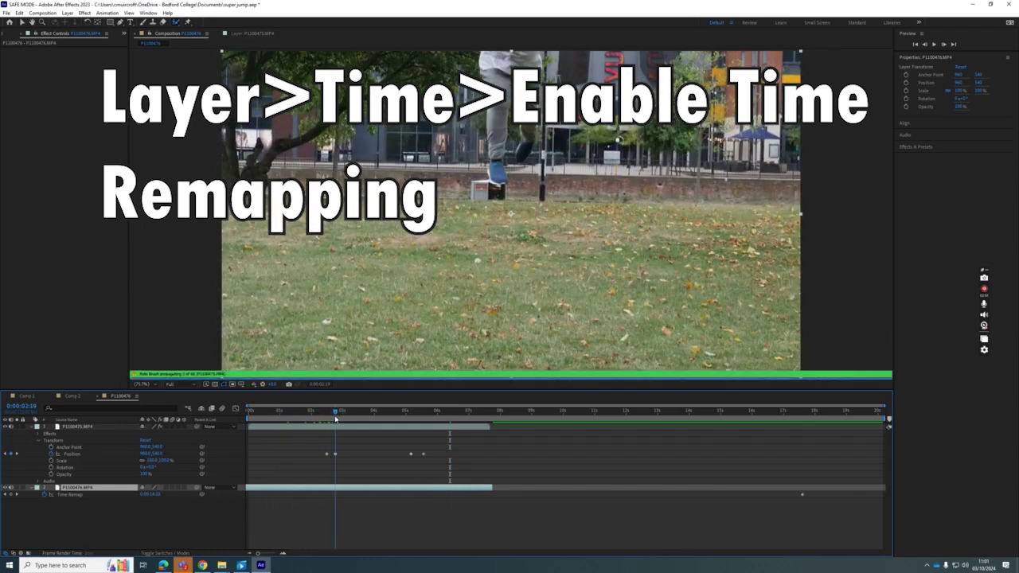
pyautogui.click(338, 419)
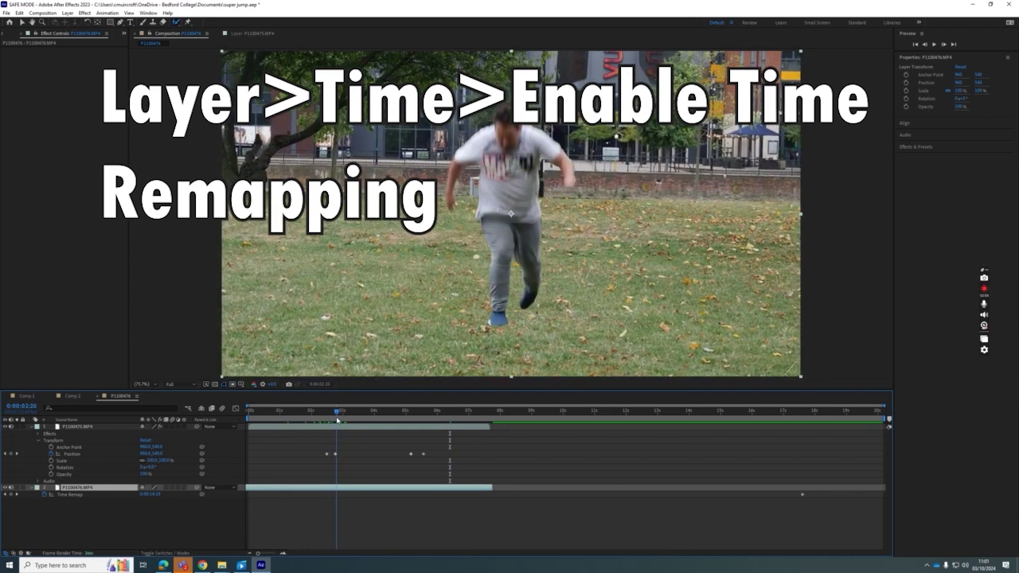
pyautogui.moveTo(338, 420); pyautogui.dragTo(340, 419)
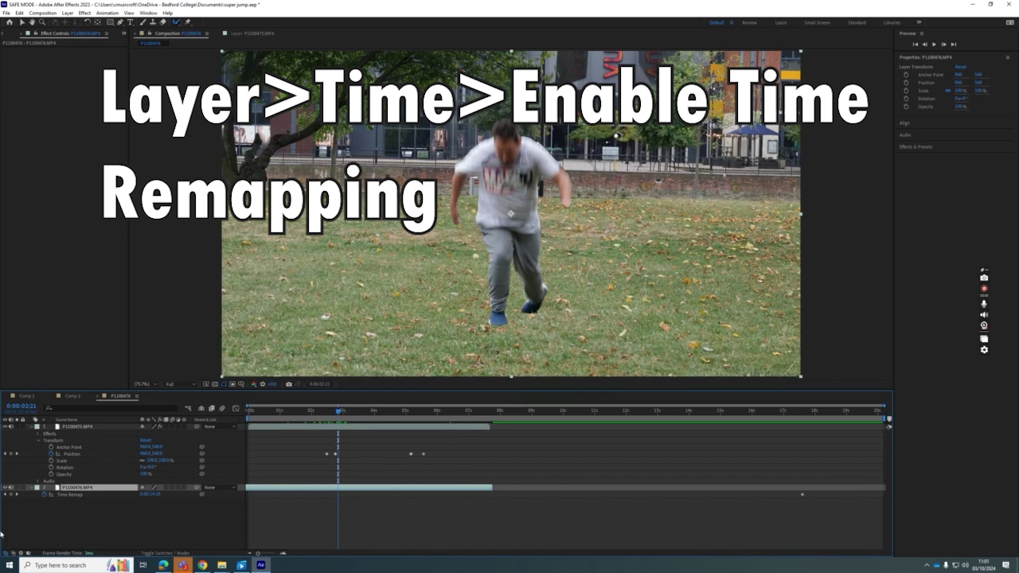
pyautogui.click(12, 495)
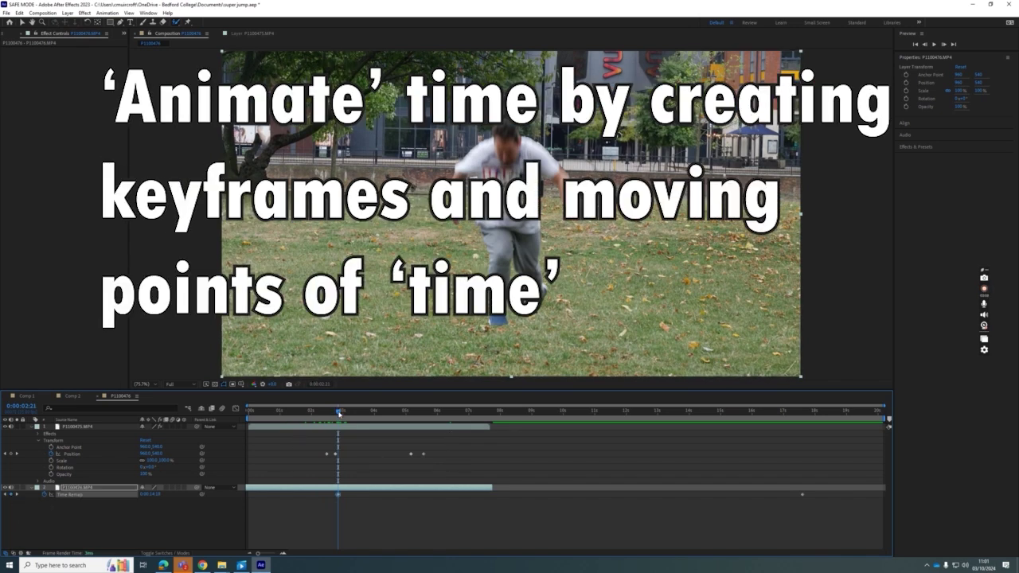
# Add a Time Remap keyframe to P1100476.MP4 at 0:00:00:03 and move it closer to the landing keyframe to speed up the background
pyautogui.moveTo(336, 412); pyautogui.dragTo(267, 413)
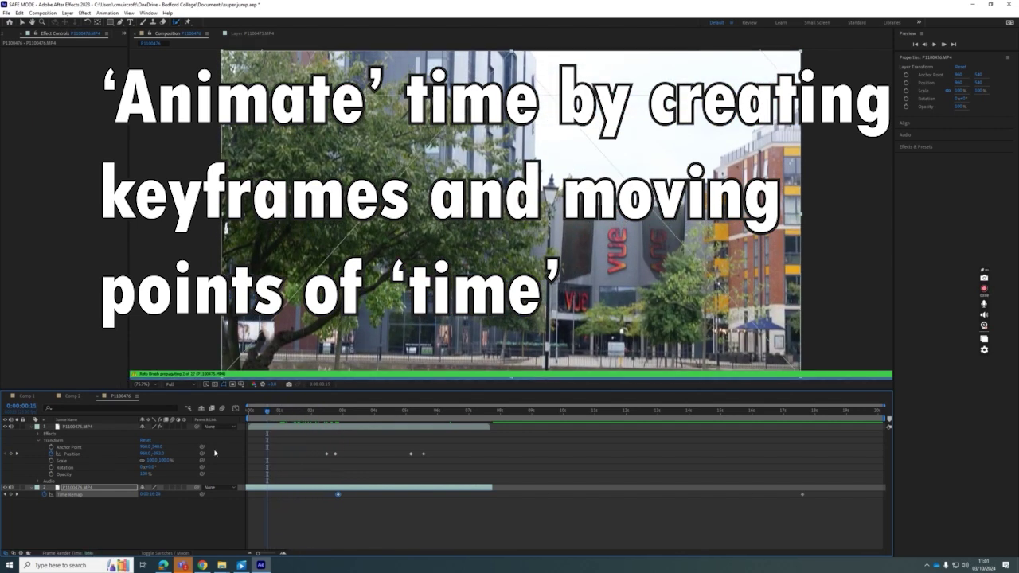
pyautogui.moveTo(269, 417); pyautogui.dragTo(263, 415)
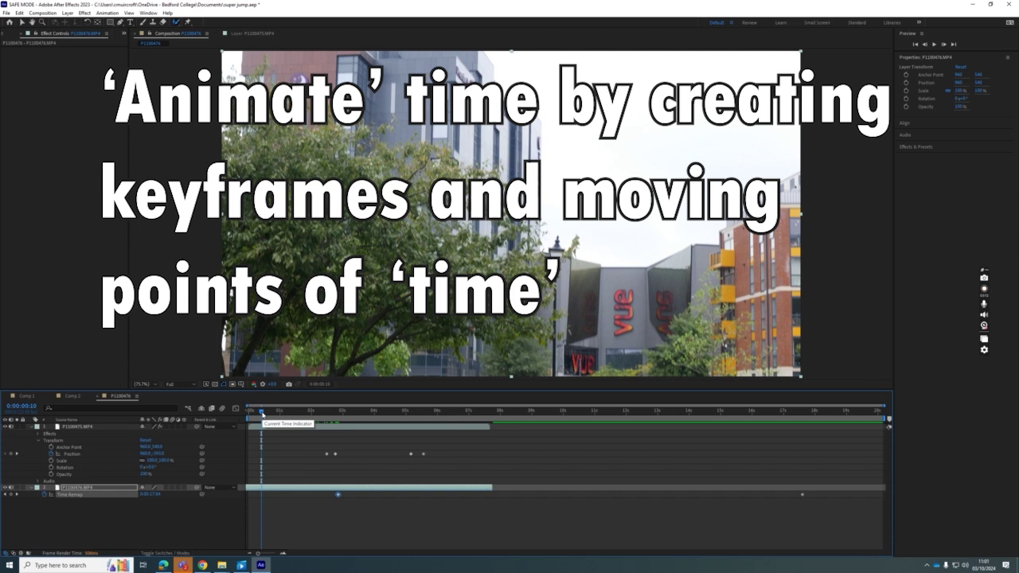
pyautogui.moveTo(262, 415); pyautogui.dragTo(252, 415)
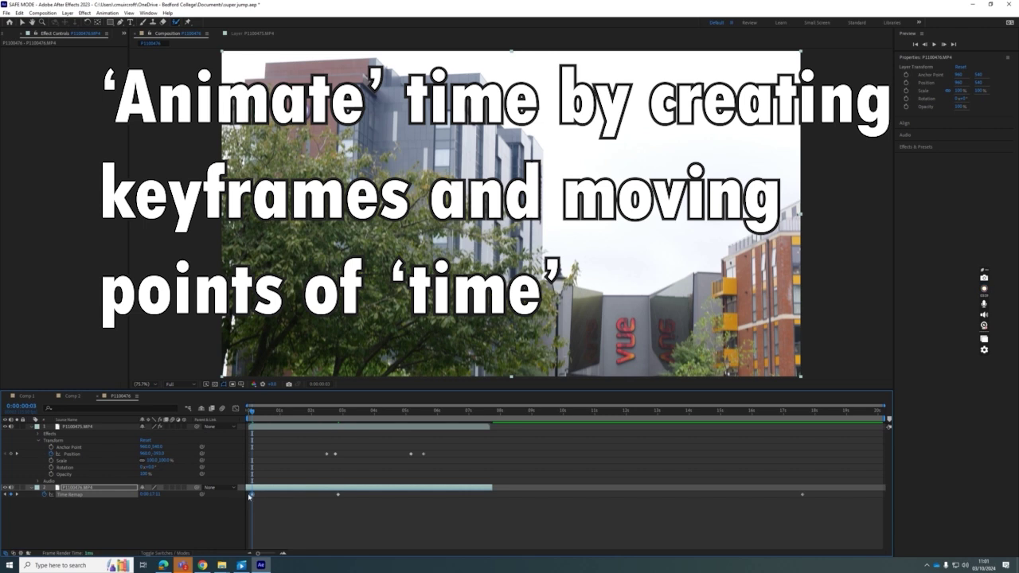
pyautogui.moveTo(255, 498); pyautogui.dragTo(305, 495)
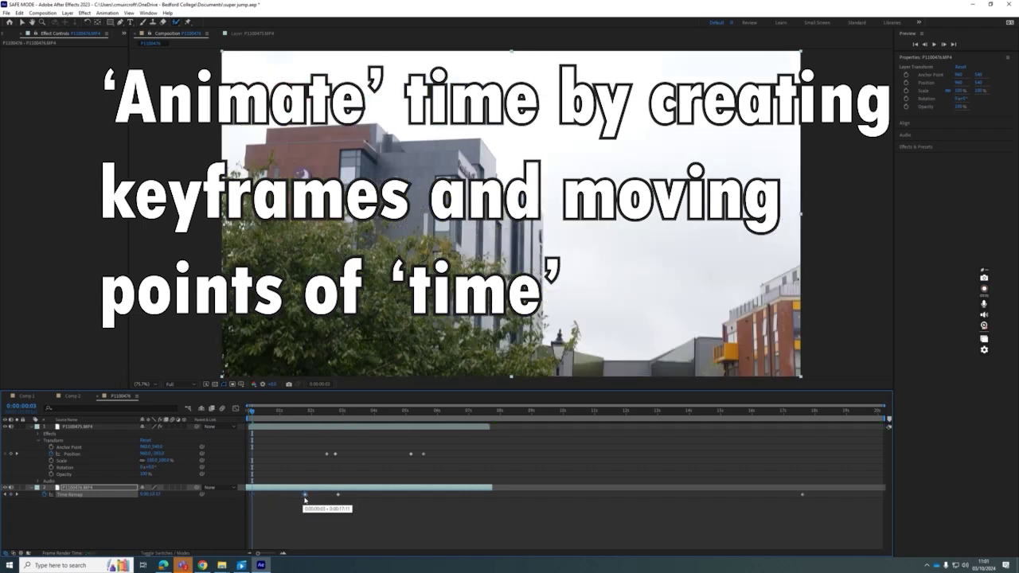
# Shift the first Time Remap keyframe to about 2.3 seconds and preview the faster background movement around the man's landing
pyautogui.moveTo(299, 413)
pyautogui.mouseDown()
pyautogui.moveTo(335, 418)
pyautogui.moveTo(312, 418)
pyautogui.mouseUp()
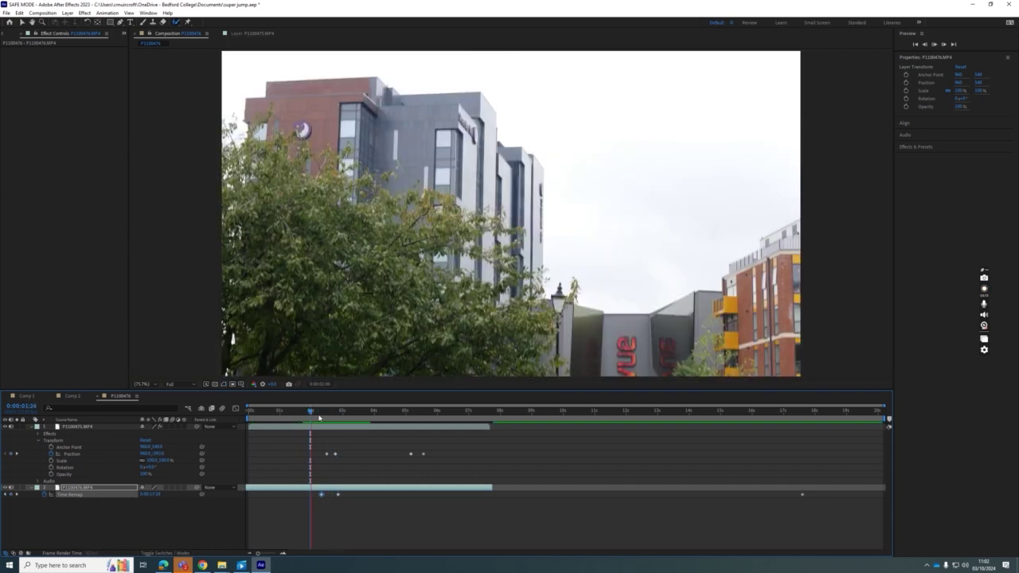
pyautogui.press('space')
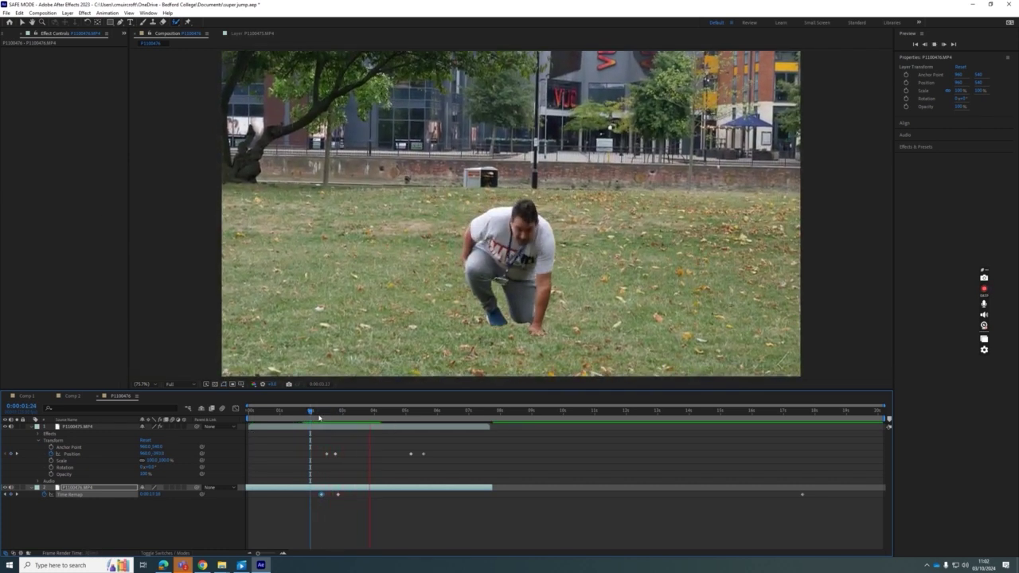
pyautogui.press('space')
pyautogui.moveTo(310, 413); pyautogui.dragTo(334, 415)
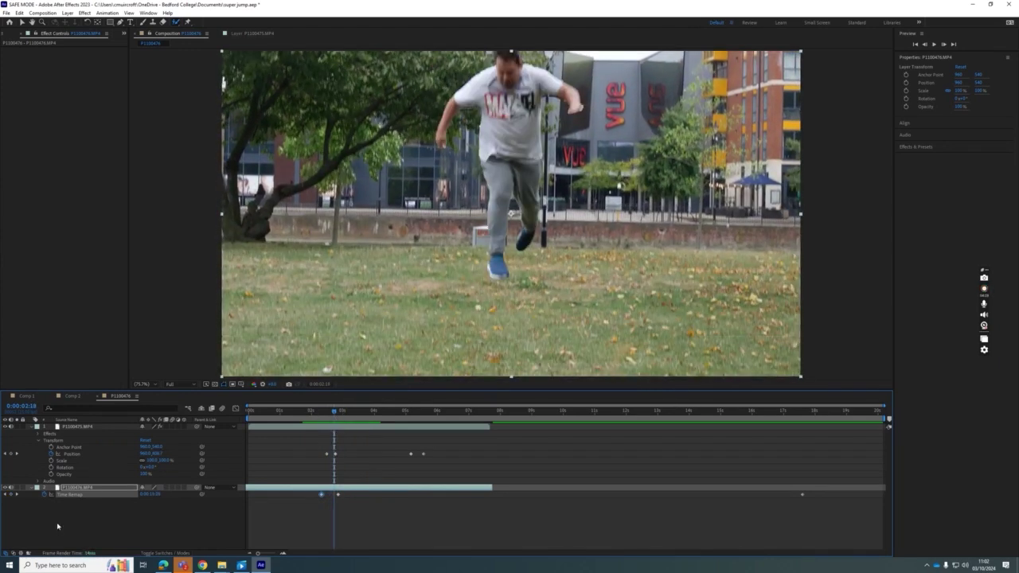
pyautogui.click(32, 427)
pyautogui.click(66, 472)
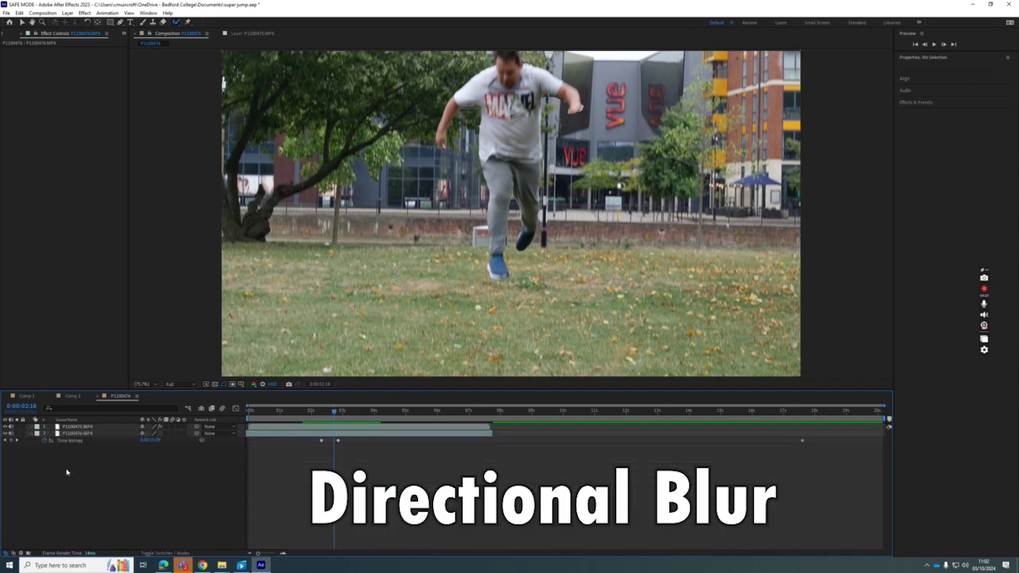
pyautogui.rightClick(67, 472)
pyautogui.moveTo(90, 369)
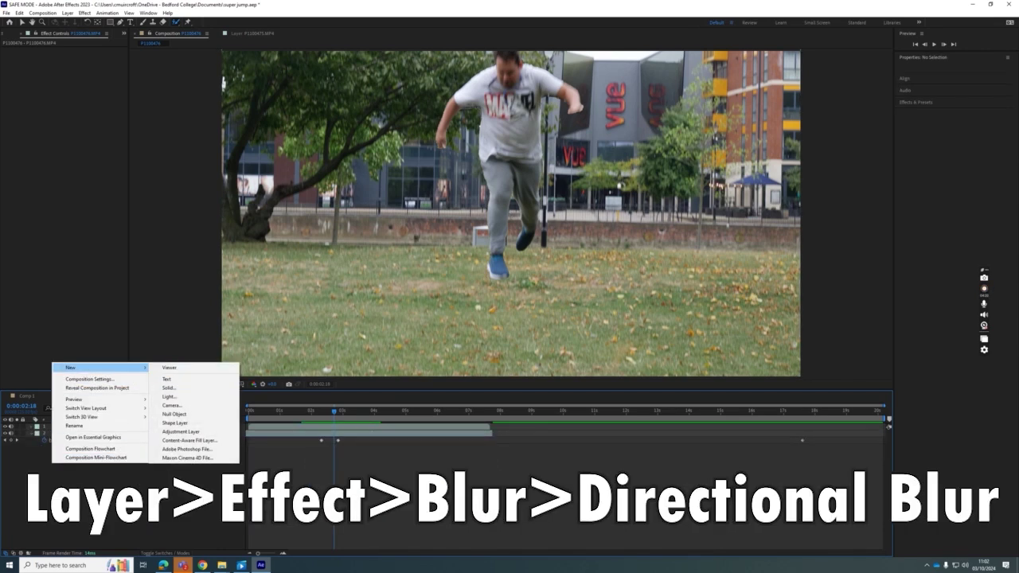
pyautogui.click(41, 122)
pyautogui.rightClick(52, 84)
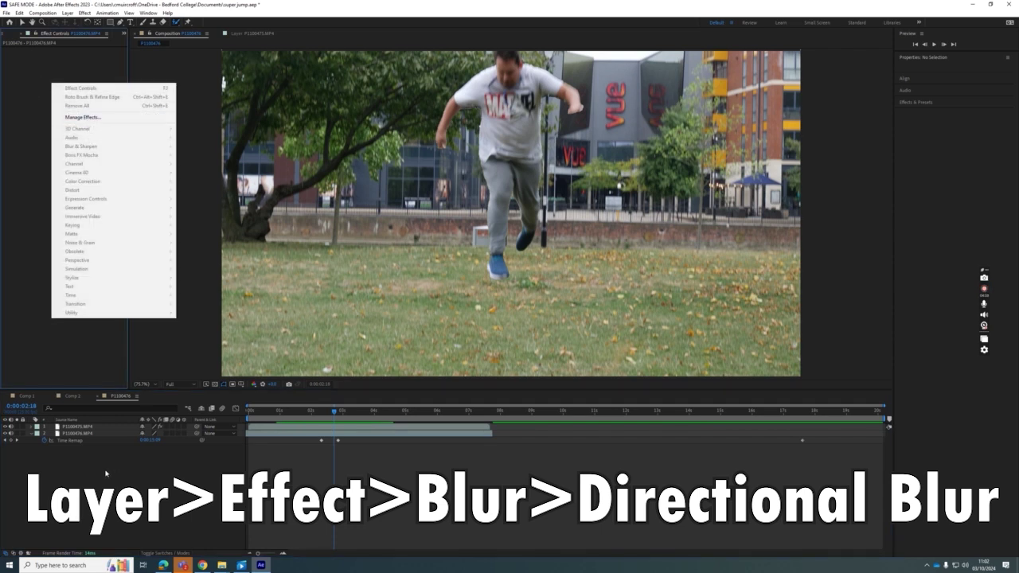
# Apply the Directional Blur effect to the P1100475.MP4 layer
pyautogui.click(57, 429)
pyautogui.click(58, 428)
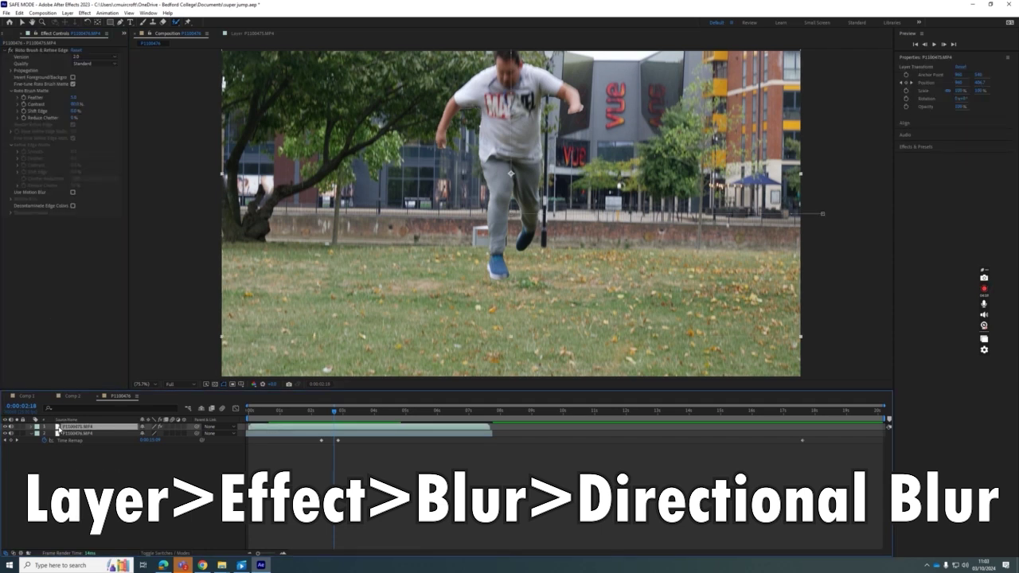
pyautogui.rightClick(37, 238)
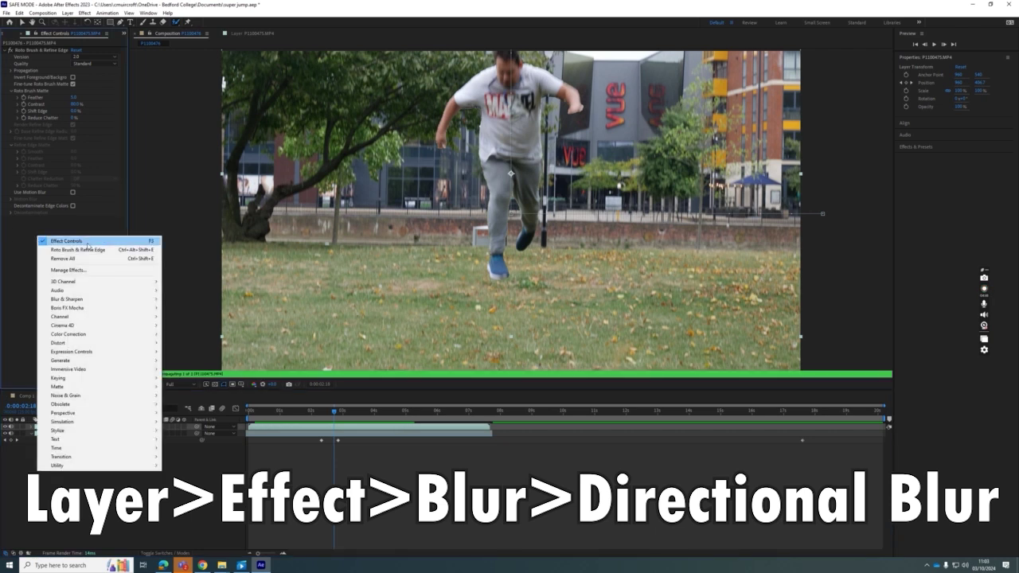
pyautogui.moveTo(93, 300)
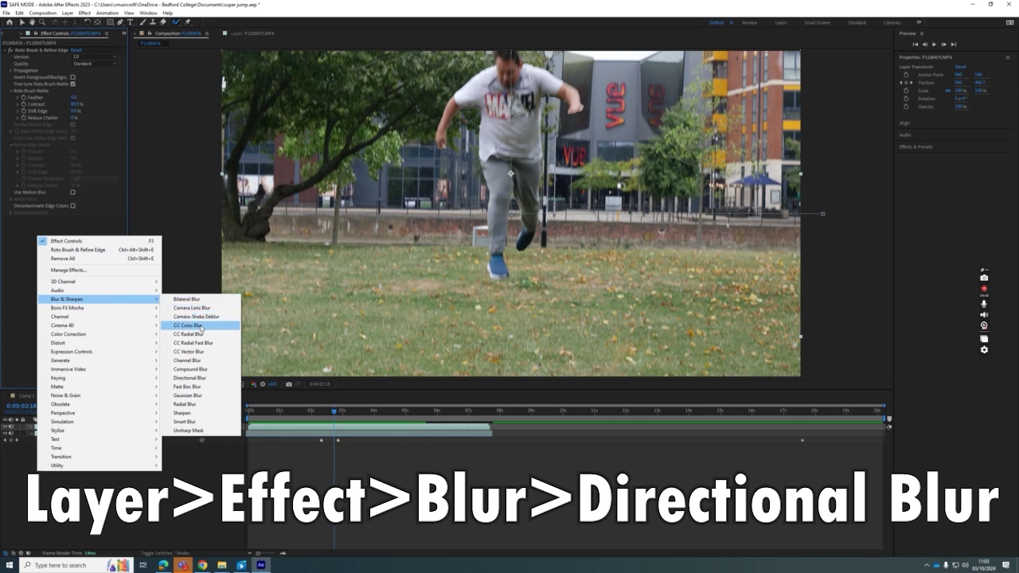
pyautogui.click(191, 378)
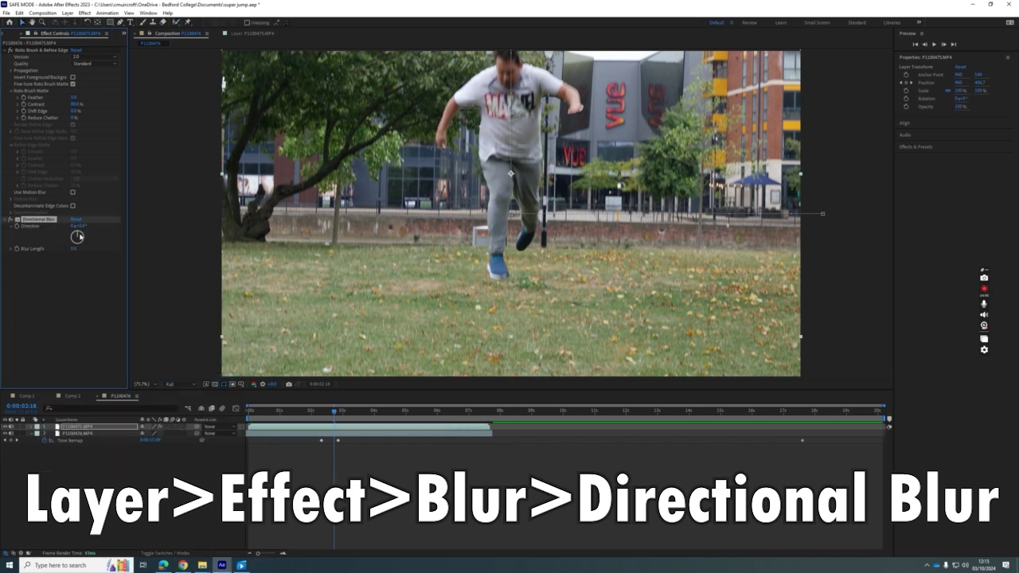
# Try a different Directional Blur direction, undo it, and increase the Blur Length to blur the falling man vertically
pyautogui.moveTo(78, 237); pyautogui.dragTo(96, 256)
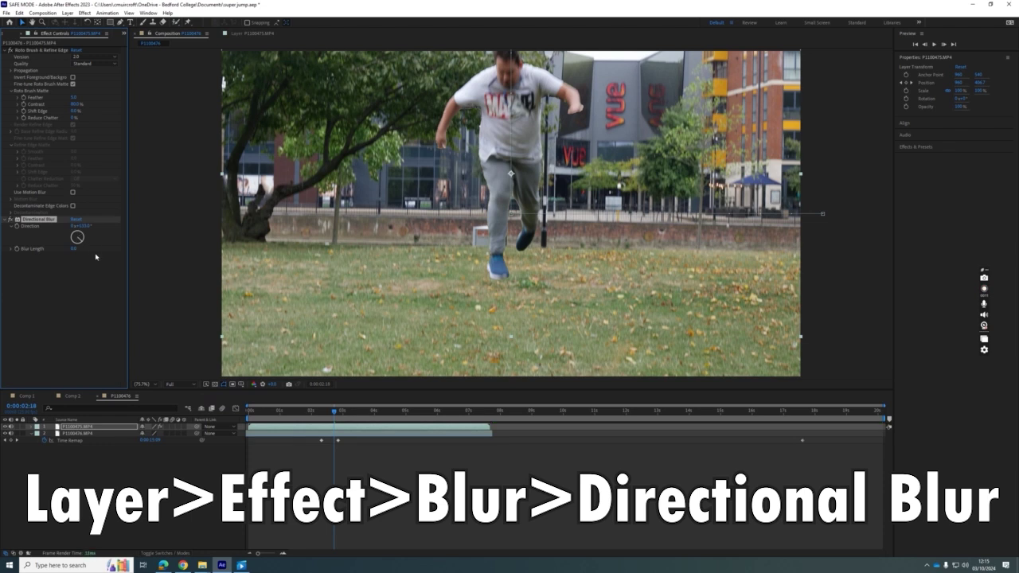
pyautogui.hotkey('ctrl', 'z')
pyautogui.moveTo(73, 251); pyautogui.dragTo(170, 245)
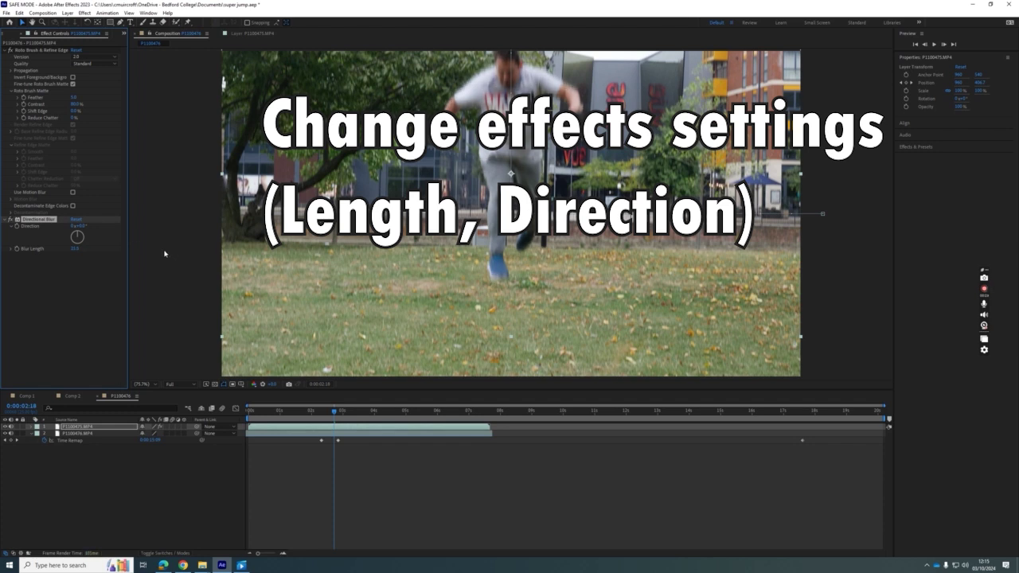
# Reveal the Directional Blur properties of P1100475.MP4 in the timeline and add a Blur Length keyframe at 0:00:02:20
pyautogui.click(31, 427)
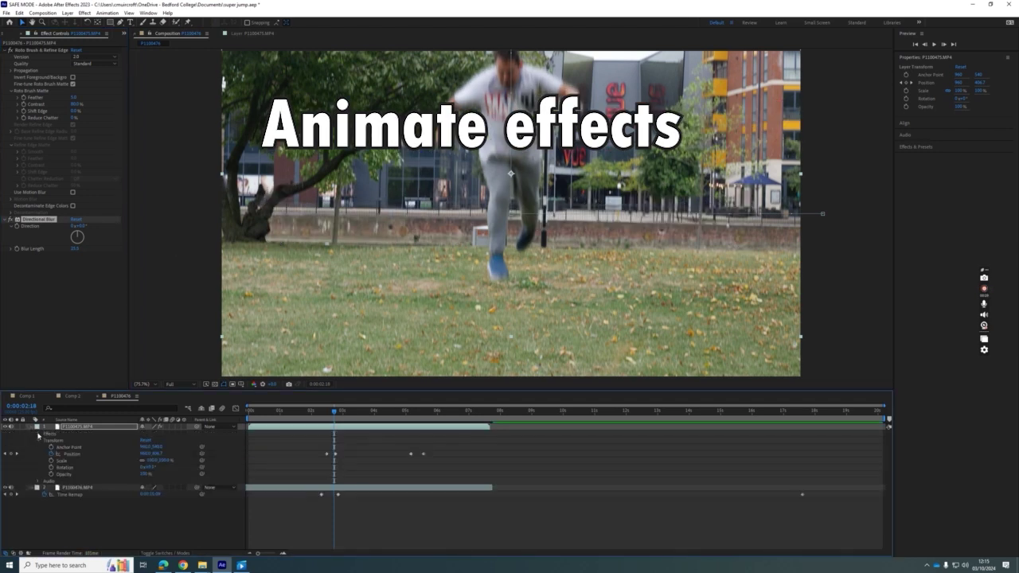
pyautogui.click(38, 434)
pyautogui.click(46, 435)
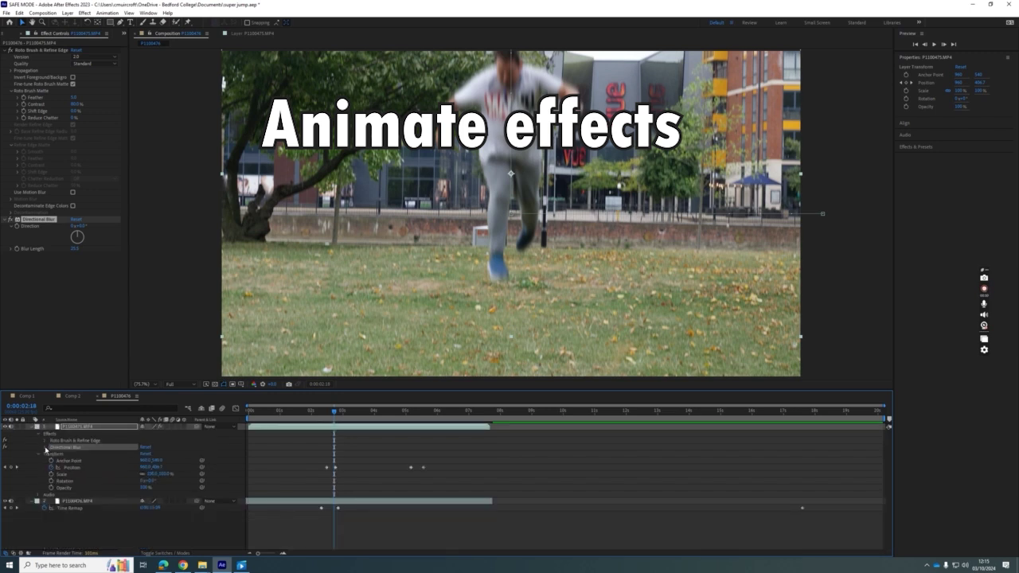
pyautogui.click(45, 447)
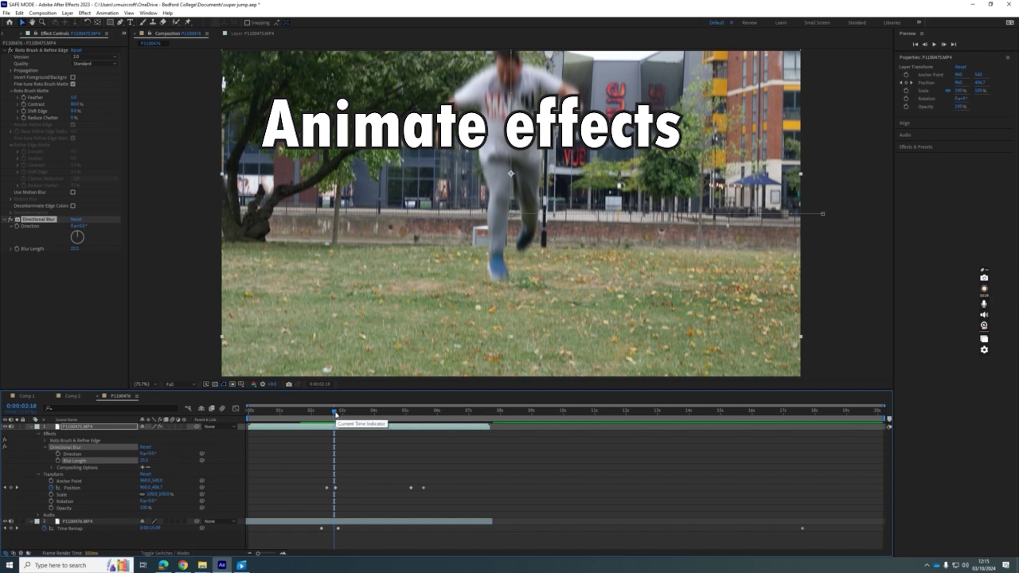
pyautogui.moveTo(335, 413); pyautogui.dragTo(339, 413)
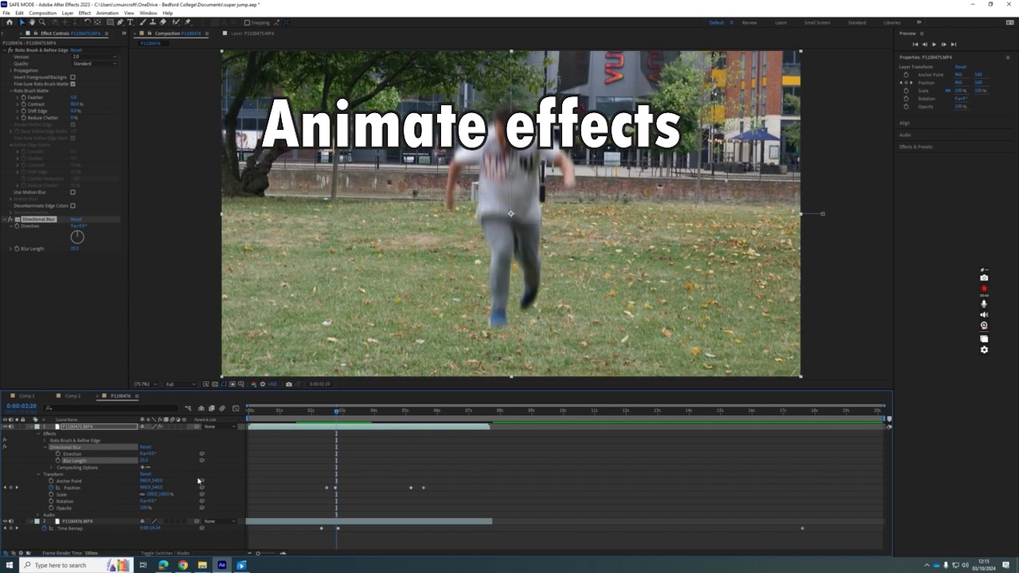
pyautogui.click(58, 461)
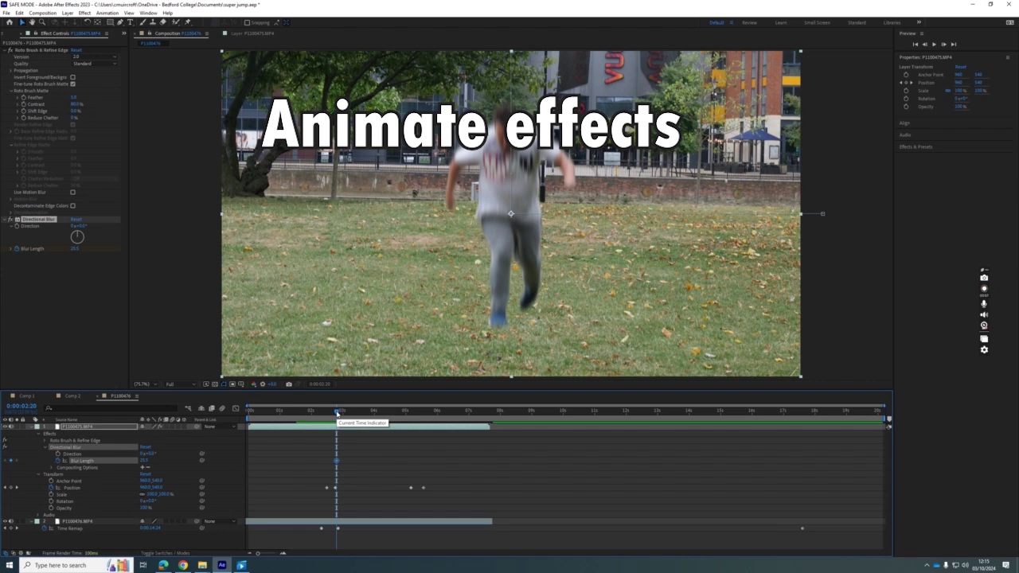
# Set the Directional Blur's Blur Length on P1100475.MP4 to 0 with a keyframe at 0:00:02:21
pyautogui.moveTo(337, 413); pyautogui.dragTo(338, 413)
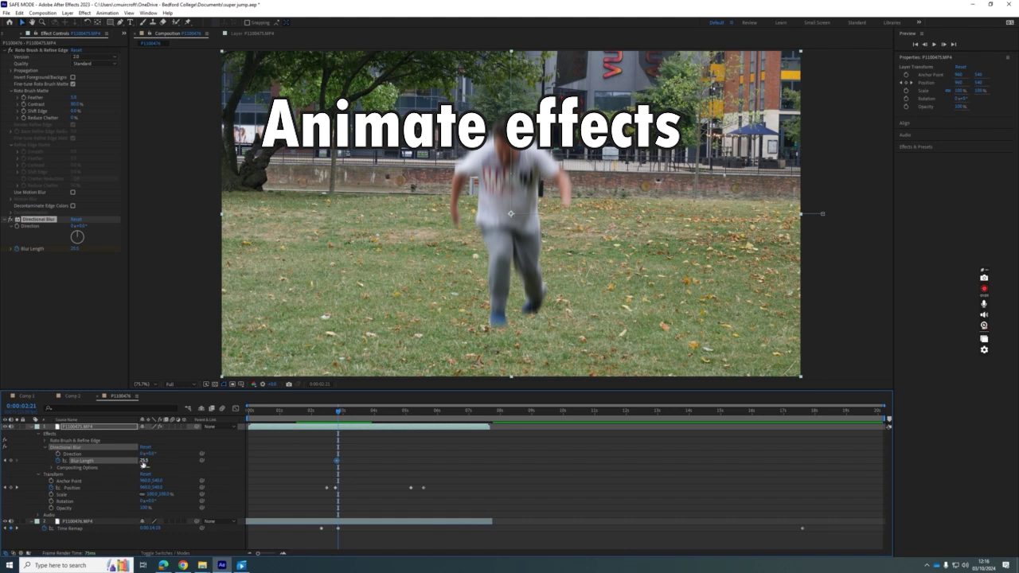
pyautogui.moveTo(144, 464); pyautogui.dragTo(124, 462)
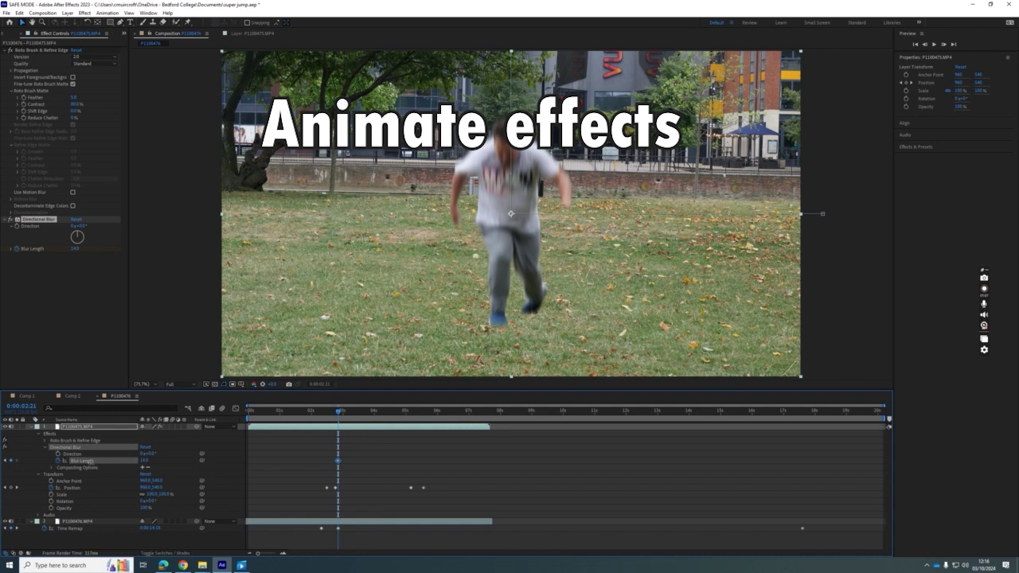
pyautogui.moveTo(66, 466); pyautogui.dragTo(48, 468)
# Keyframe the Blur Length of P1100475.MP4 at 0 at 0:00:05:03 and increase it at 0:00:05:04 for the exit, checking the motion
pyautogui.moveTo(257, 553); pyautogui.dragTo(271, 555)
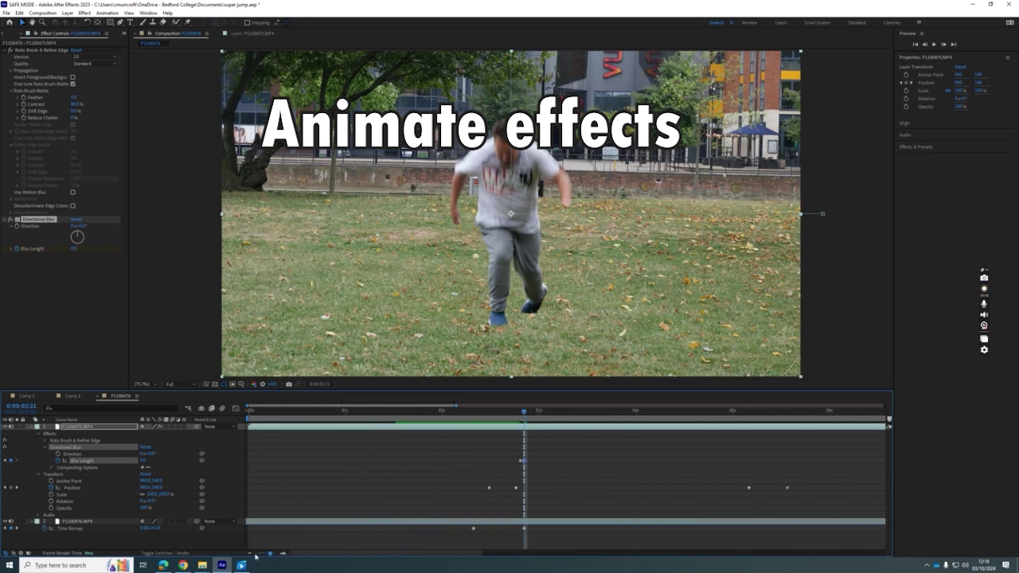
pyautogui.moveTo(523, 413); pyautogui.dragTo(745, 413)
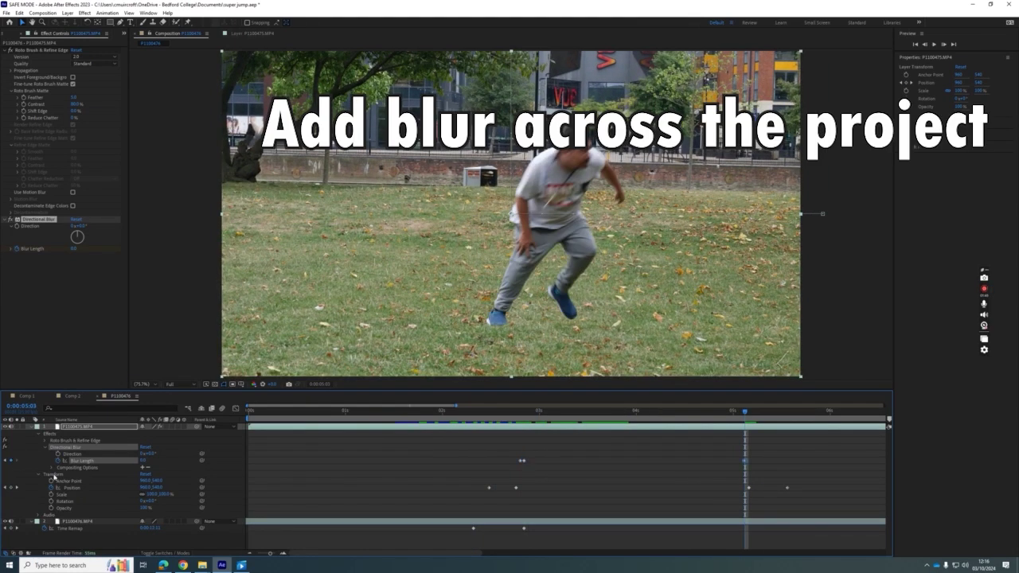
pyautogui.moveTo(749, 419); pyautogui.dragTo(750, 414)
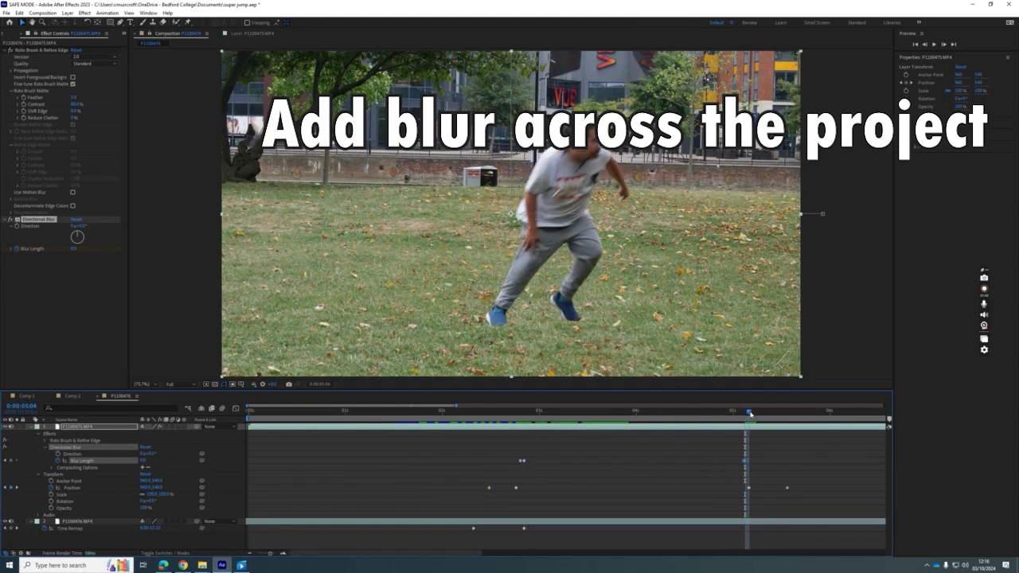
pyautogui.moveTo(145, 461); pyautogui.dragTo(188, 461)
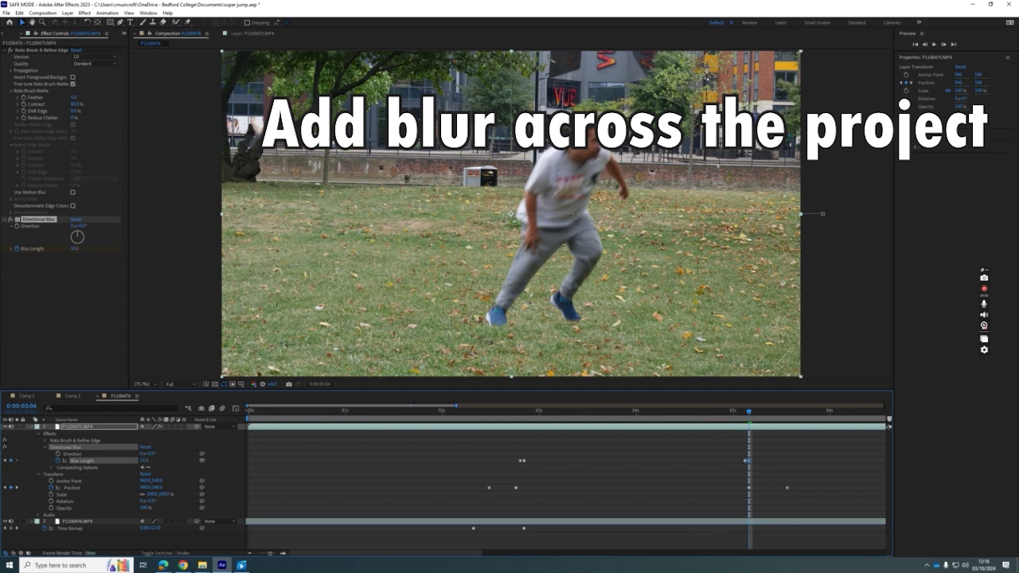
pyautogui.moveTo(221, 460); pyautogui.dragTo(242, 461)
pyautogui.click(505, 411)
pyautogui.moveTo(506, 412); pyautogui.dragTo(746, 424)
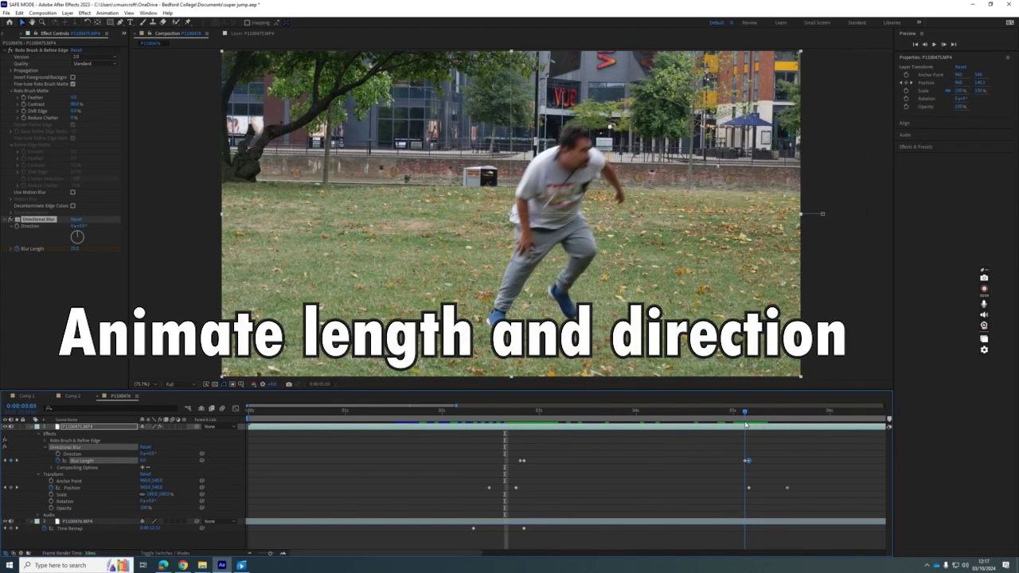
# Keyframe the blur Direction of P1100475.MP4 at 0° at 0:00:04:24 and turn it to 90° at 0:00:05:01
pyautogui.moveTo(746, 424); pyautogui.dragTo(730, 424)
pyautogui.click(17, 227)
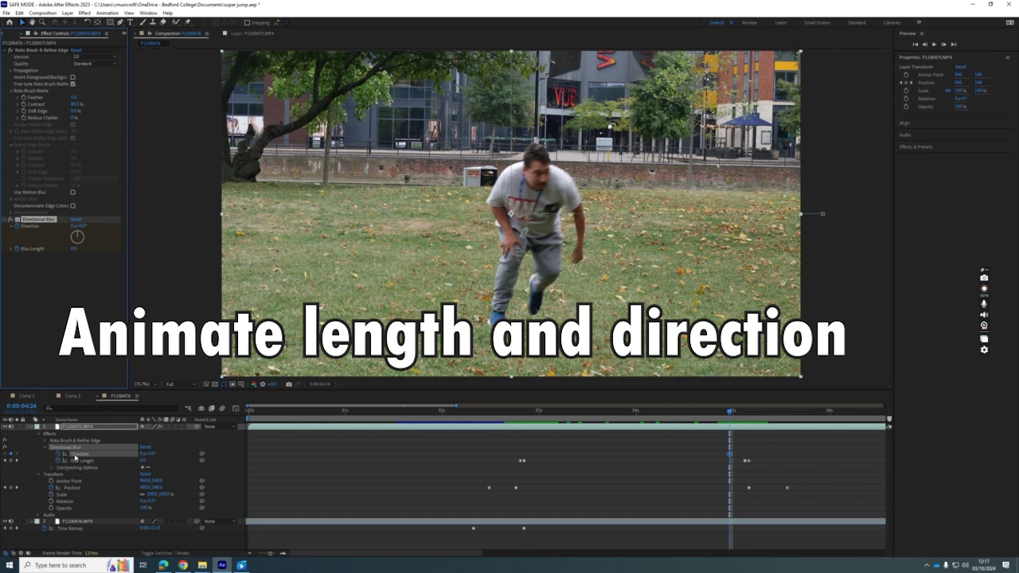
pyautogui.moveTo(730, 412); pyautogui.dragTo(737, 412)
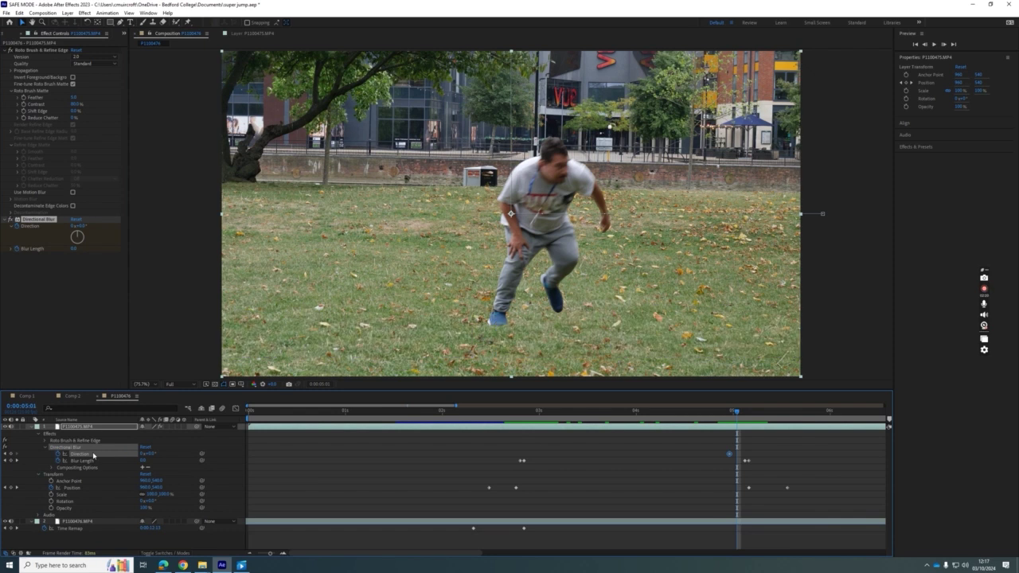
pyautogui.moveTo(91, 238); pyautogui.dragTo(110, 240)
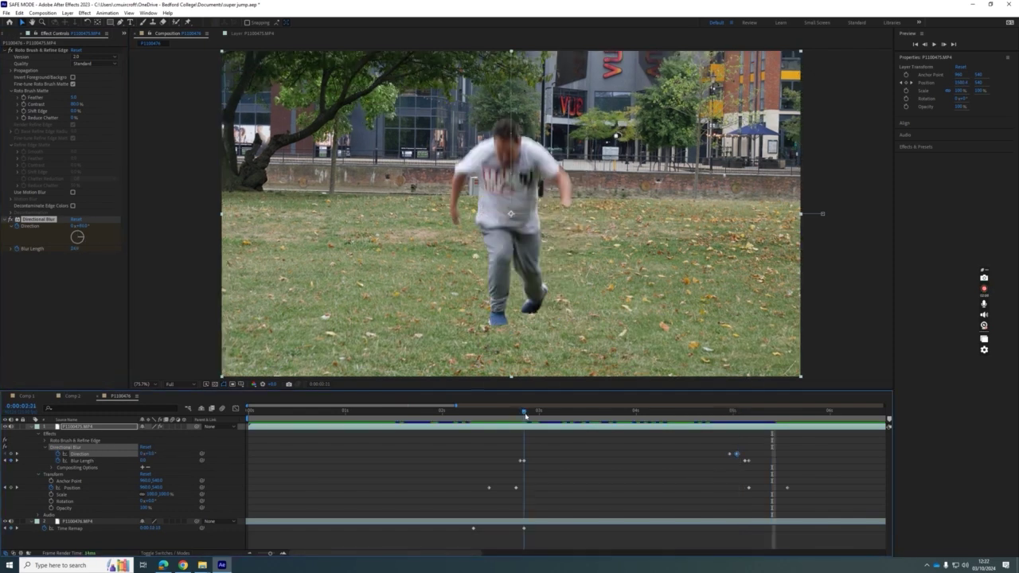
# Apply the Directional Blur effect to the background layer P1100476.MP4
pyautogui.moveTo(523, 412); pyautogui.dragTo(477, 410)
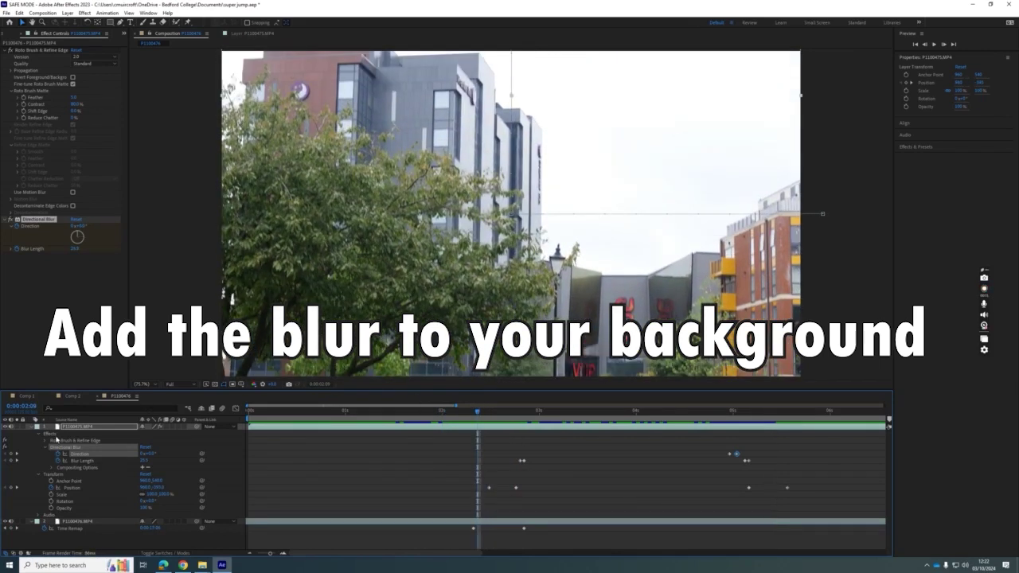
pyautogui.click(56, 521)
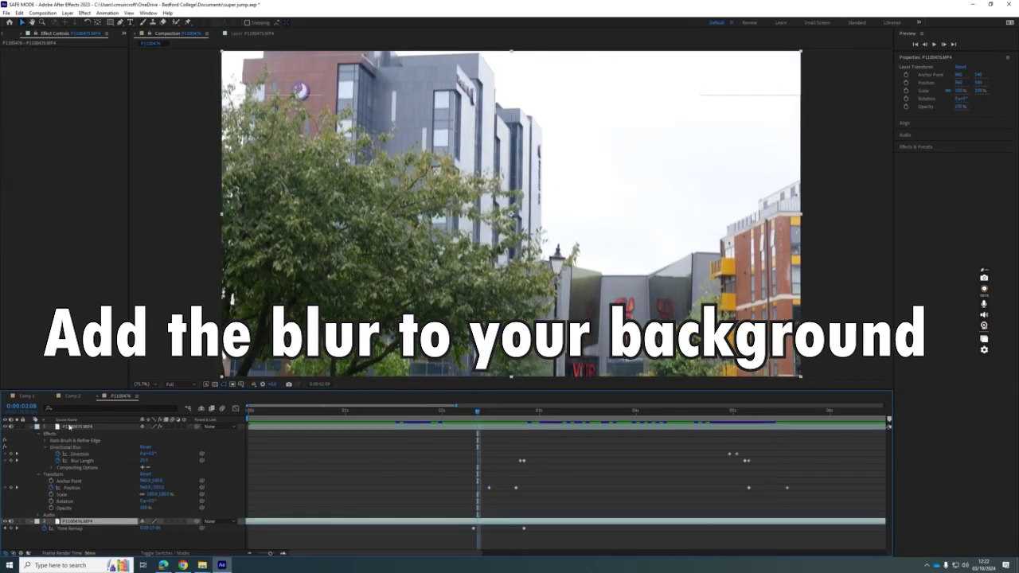
pyautogui.rightClick(56, 126)
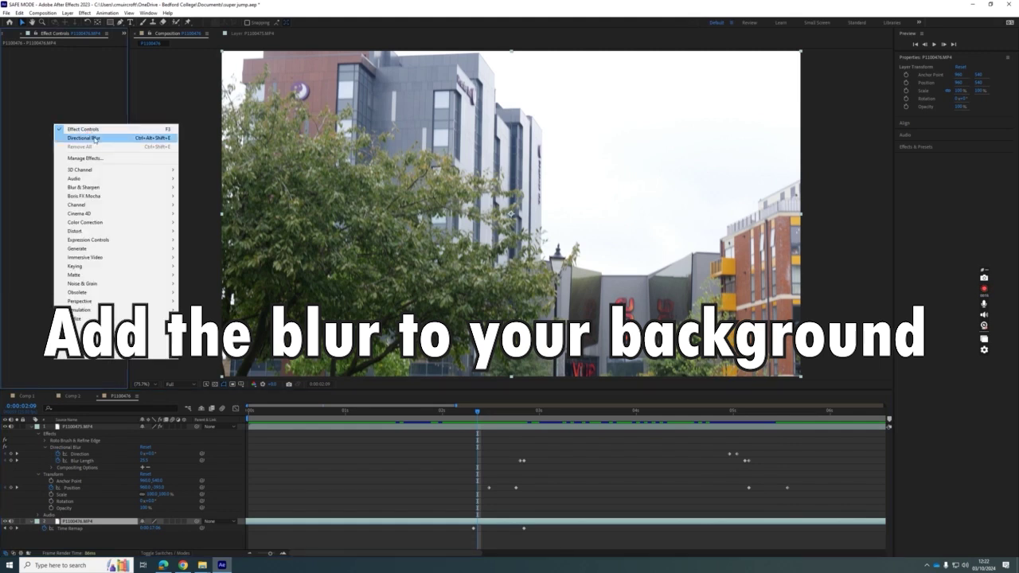
pyautogui.moveTo(118, 187)
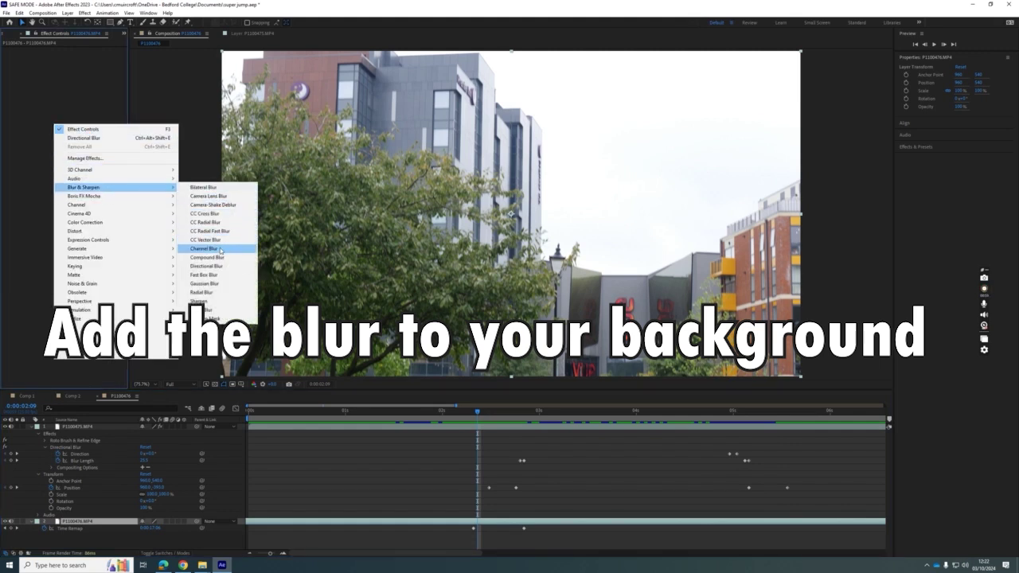
pyautogui.click(207, 266)
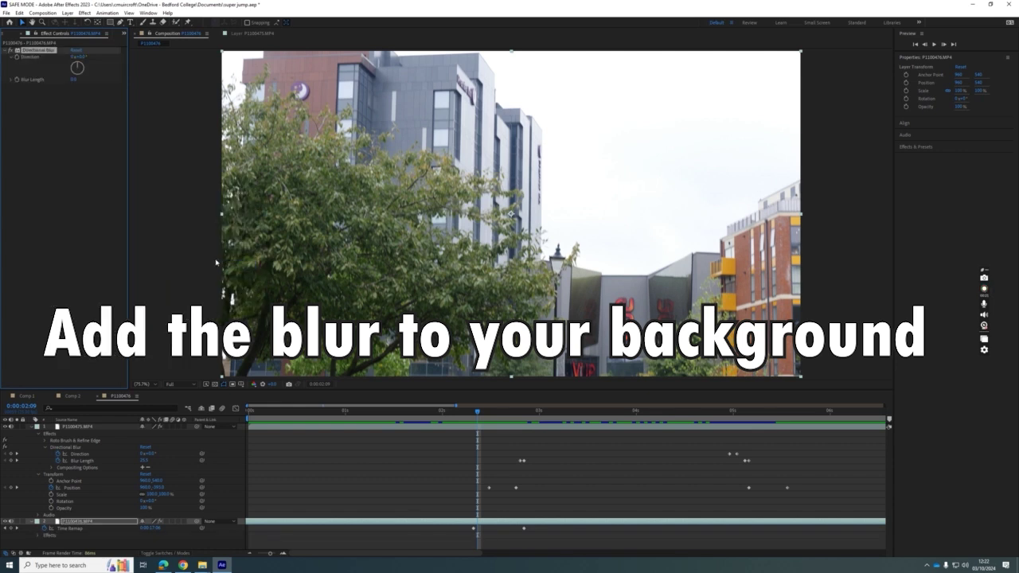
# Increase the background's Blur Length with a keyframe at 0:00:02:08 and set it to 0 at 0:00:02:07
pyautogui.moveTo(74, 82); pyautogui.dragTo(119, 79)
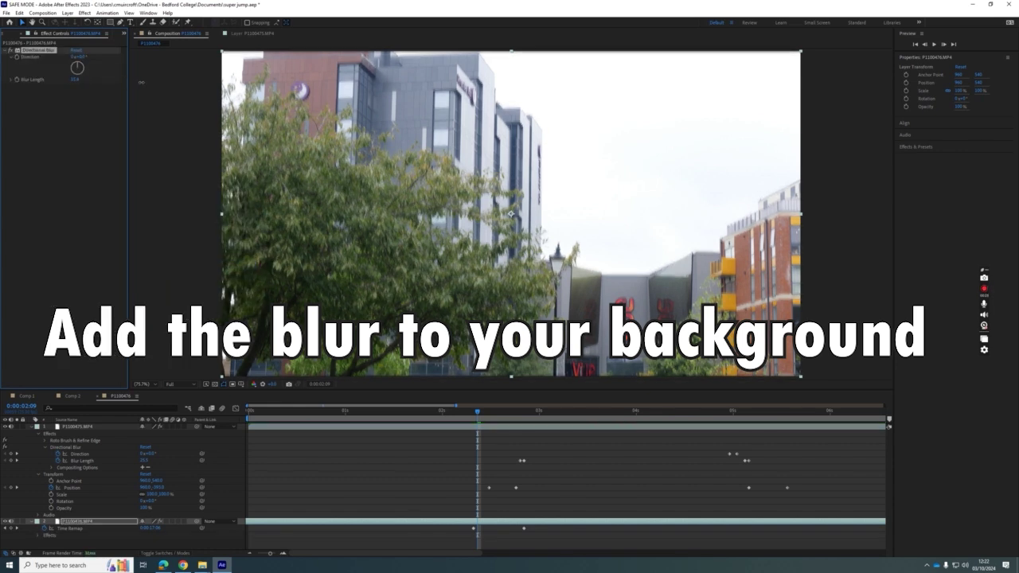
pyautogui.click(474, 413)
pyautogui.click(474, 529)
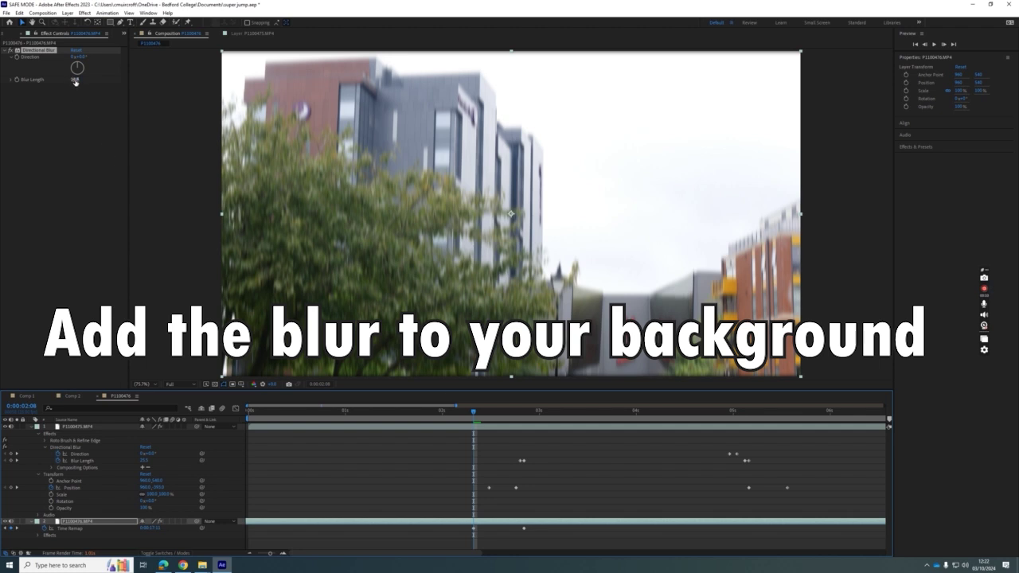
pyautogui.click(17, 81)
pyautogui.moveTo(474, 412); pyautogui.dragTo(470, 414)
pyautogui.moveTo(74, 79); pyautogui.dragTo(22, 80)
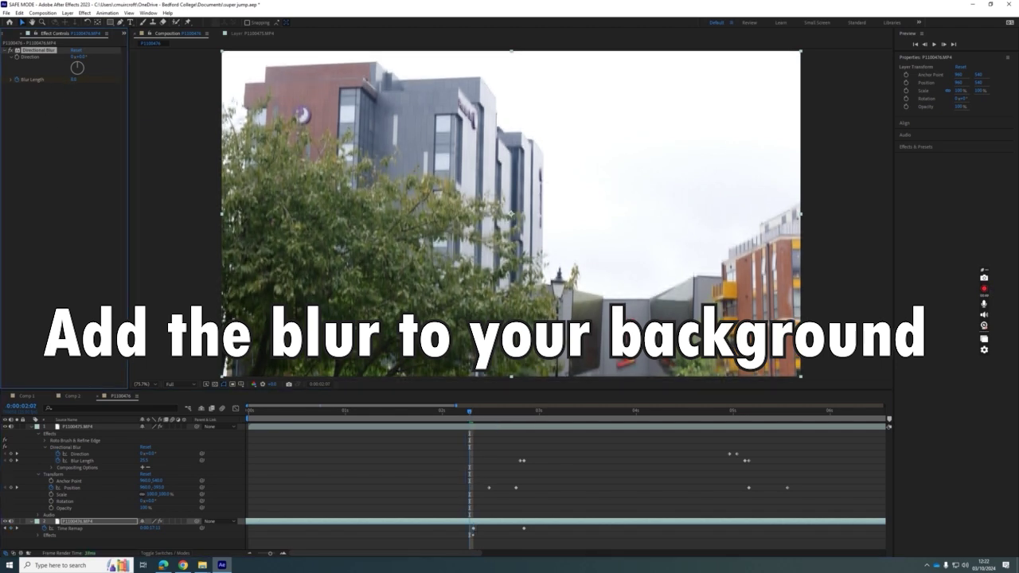
# Reveal the background's Directional Blur properties, keyframe the current Blur Length at 0:00:02:21 and set it to 0 at 0:00:02:22
pyautogui.moveTo(470, 413); pyautogui.dragTo(524, 414)
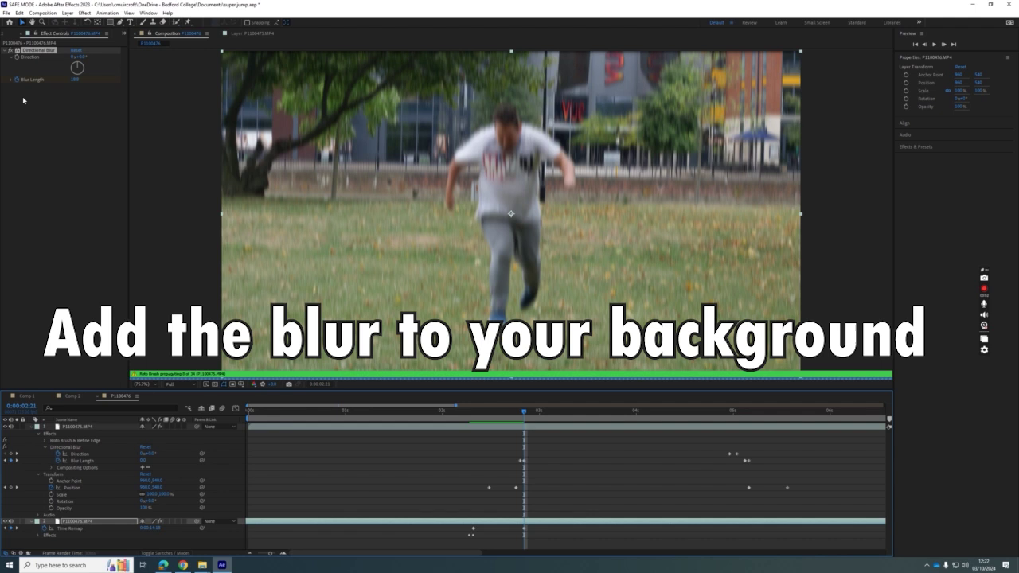
pyautogui.click(39, 538)
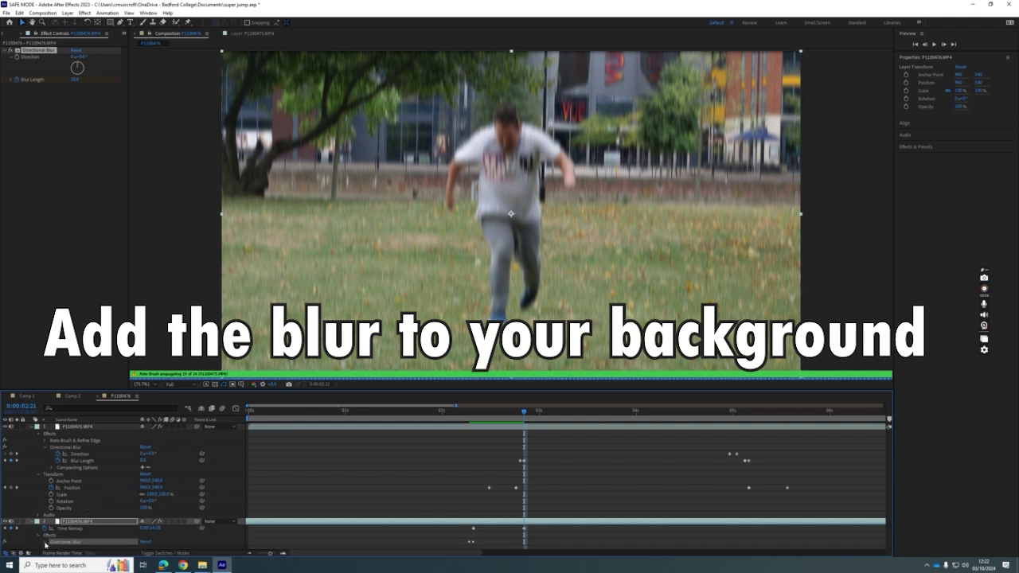
pyautogui.click(45, 543)
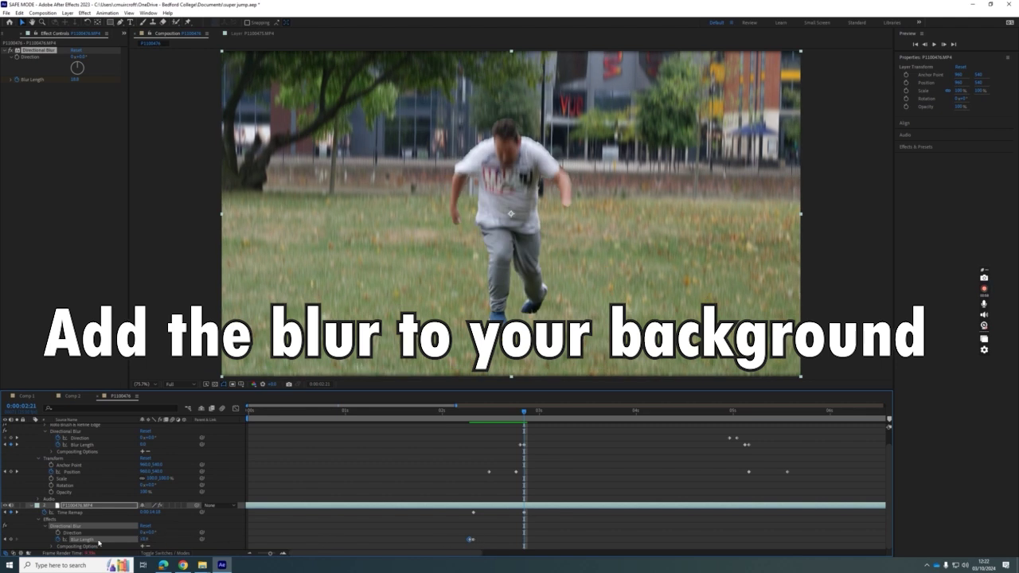
pyautogui.click(527, 412)
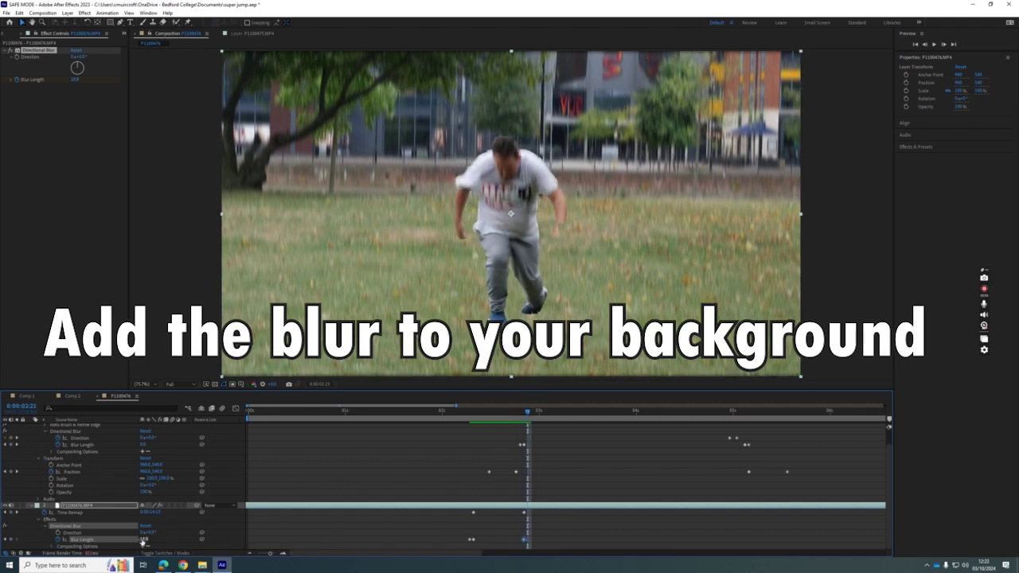
# Preview the blurred landing in the composition from shortly before the background movement
pyautogui.click(526, 418)
pyautogui.press('space')
pyautogui.press('space')
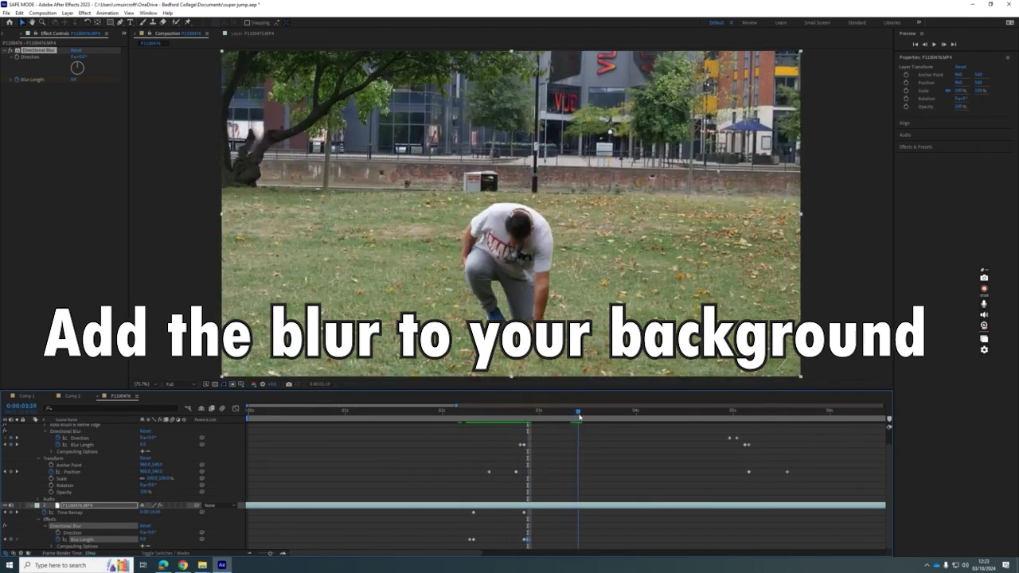
pyautogui.moveTo(500, 414); pyautogui.dragTo(466, 415)
pyautogui.press('space')
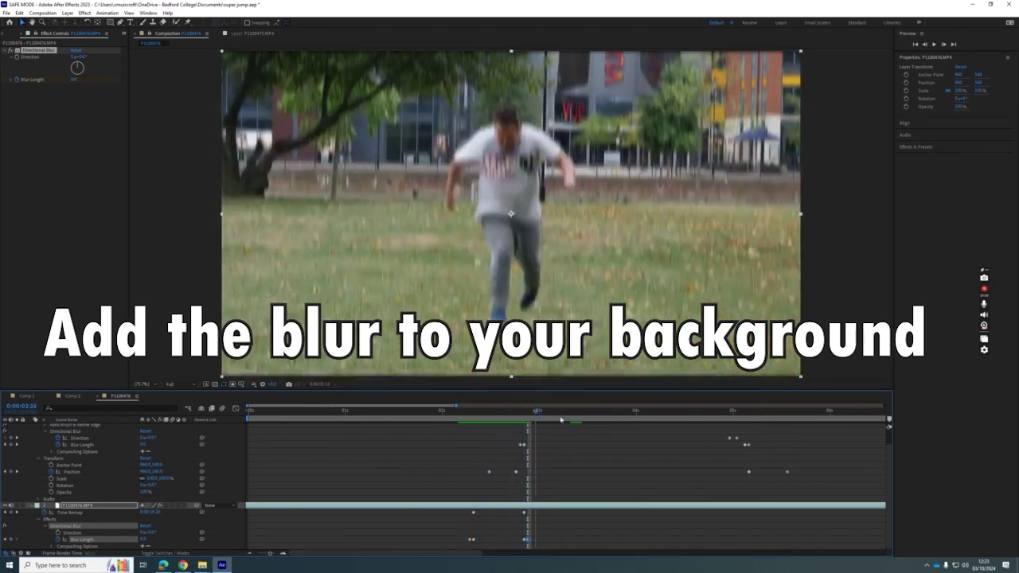
# Add the ground cracks PNG from the project as the top layer, placing it on the grass around the man
pyautogui.click(8, 35)
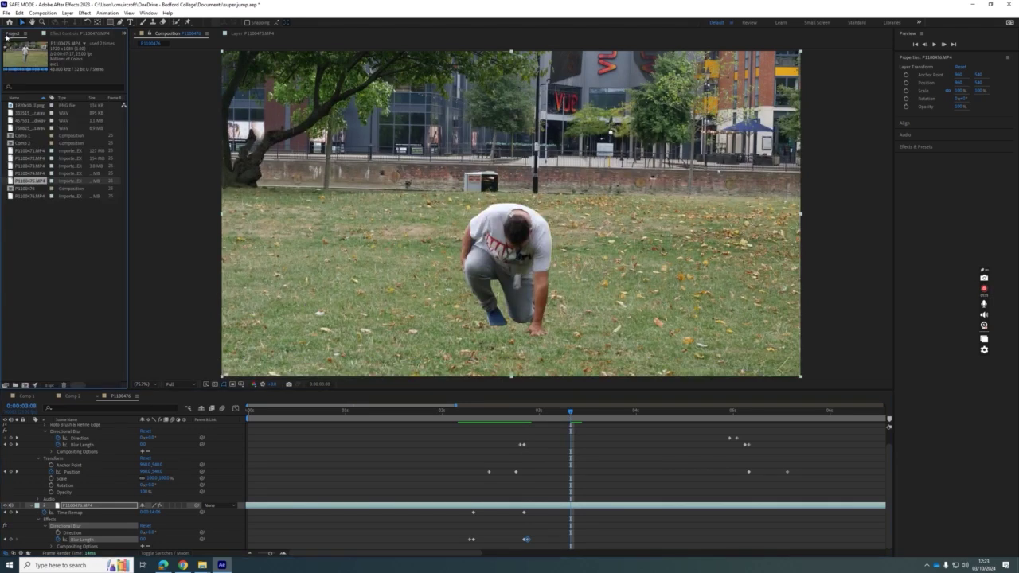
pyautogui.click(10, 105)
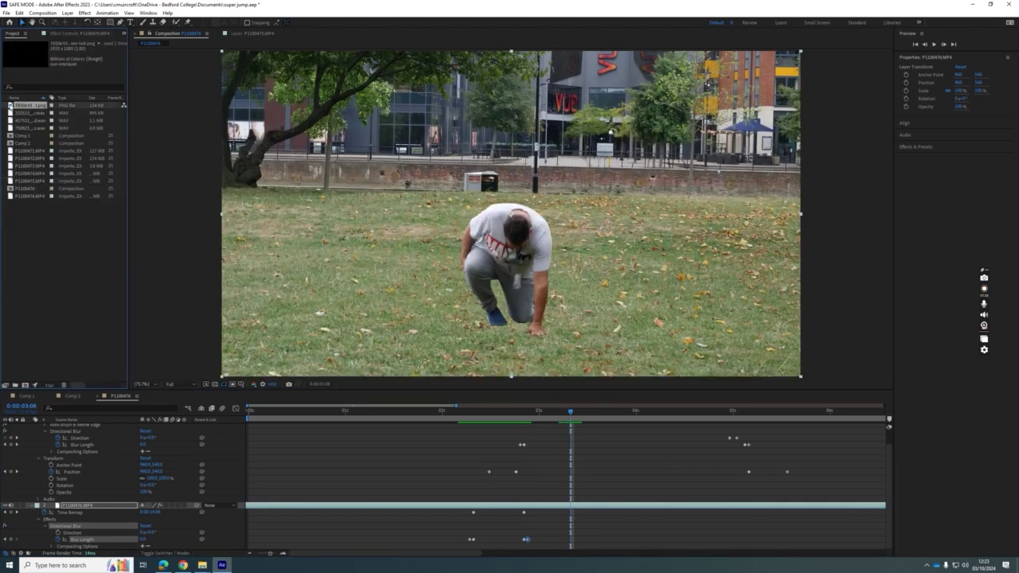
pyautogui.moveTo(10, 105); pyautogui.dragTo(552, 279)
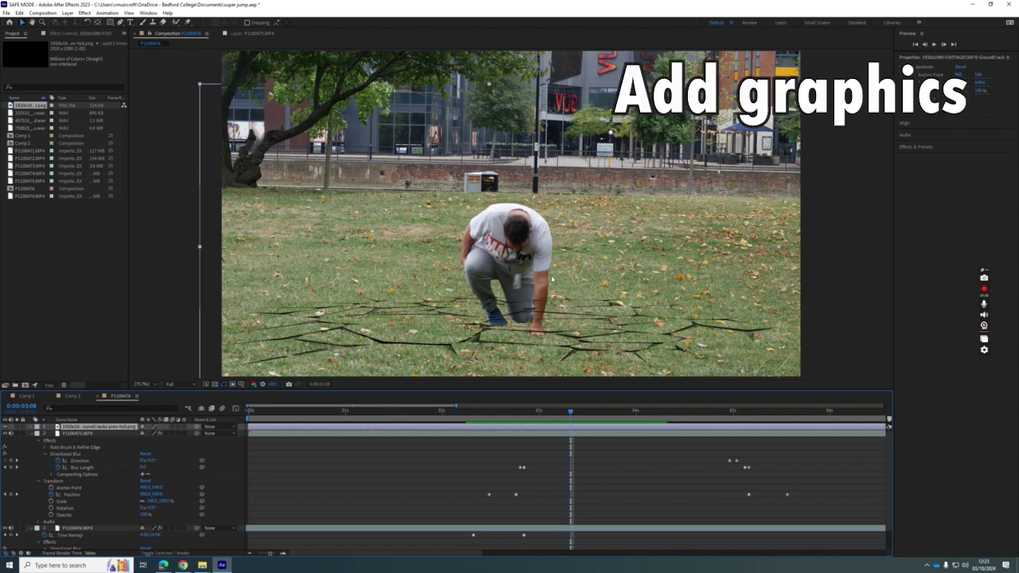
# Scale down the ground cracks graphic, center it under the man's feet, and start its layer at about 2.6 seconds
pyautogui.moveTo(572, 415)
pyautogui.mouseDown()
pyautogui.moveTo(425, 415)
pyautogui.moveTo(557, 415)
pyautogui.mouseUp()
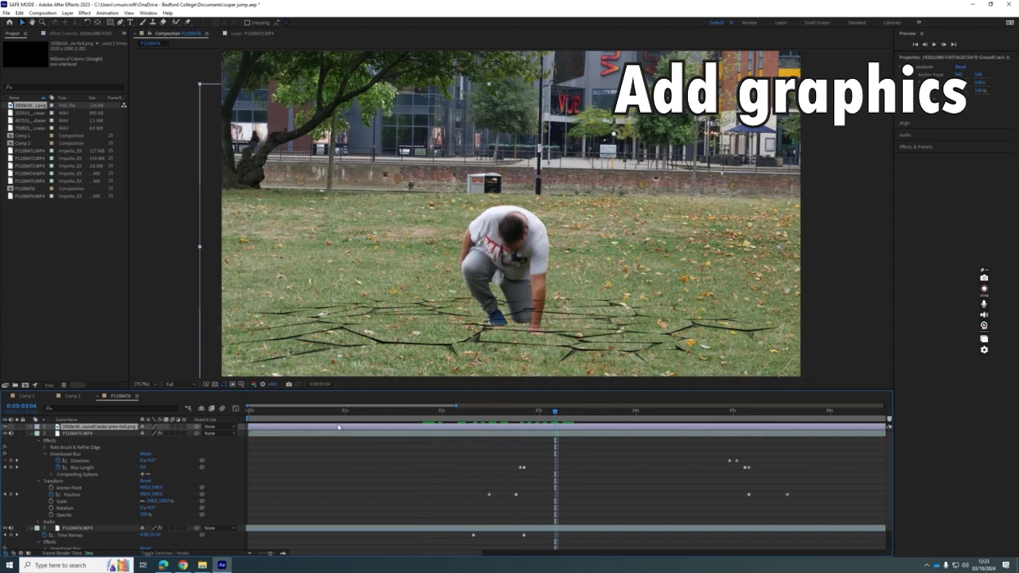
pyautogui.moveTo(557, 415); pyautogui.dragTo(528, 418)
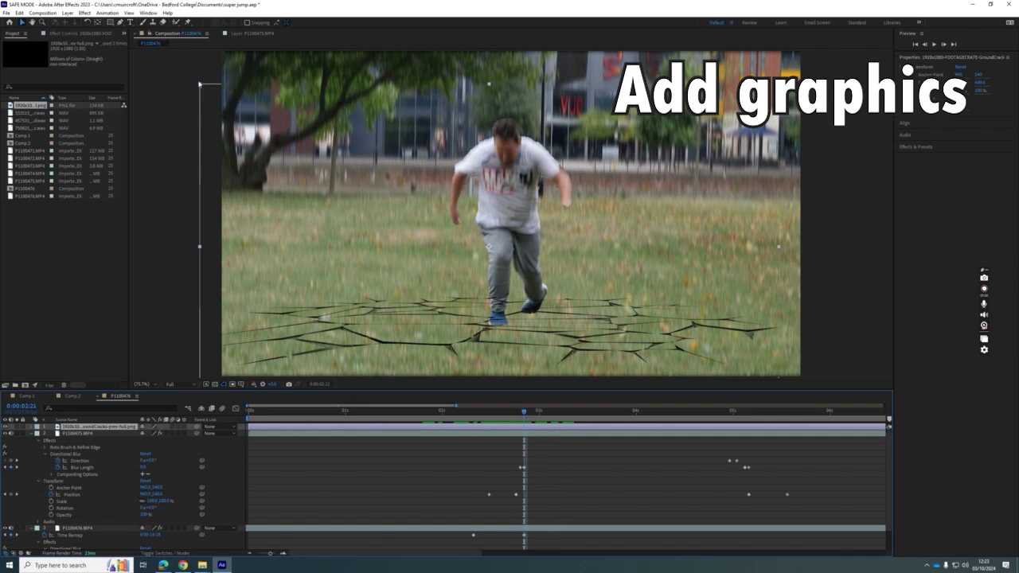
pyautogui.moveTo(199, 83); pyautogui.dragTo(317, 144)
pyautogui.moveTo(414, 294); pyautogui.dragTo(441, 335)
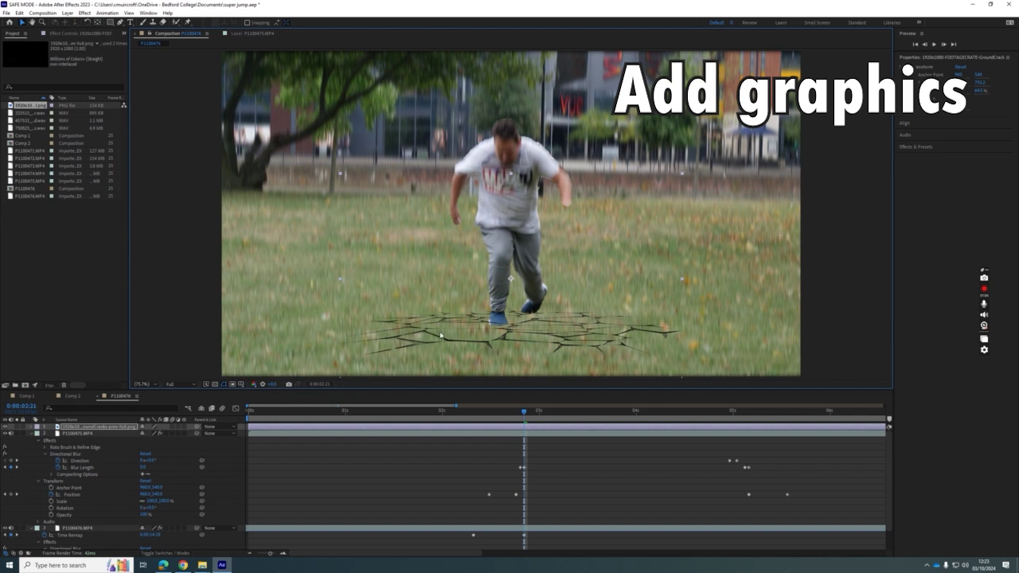
pyautogui.moveTo(252, 428); pyautogui.dragTo(524, 413)
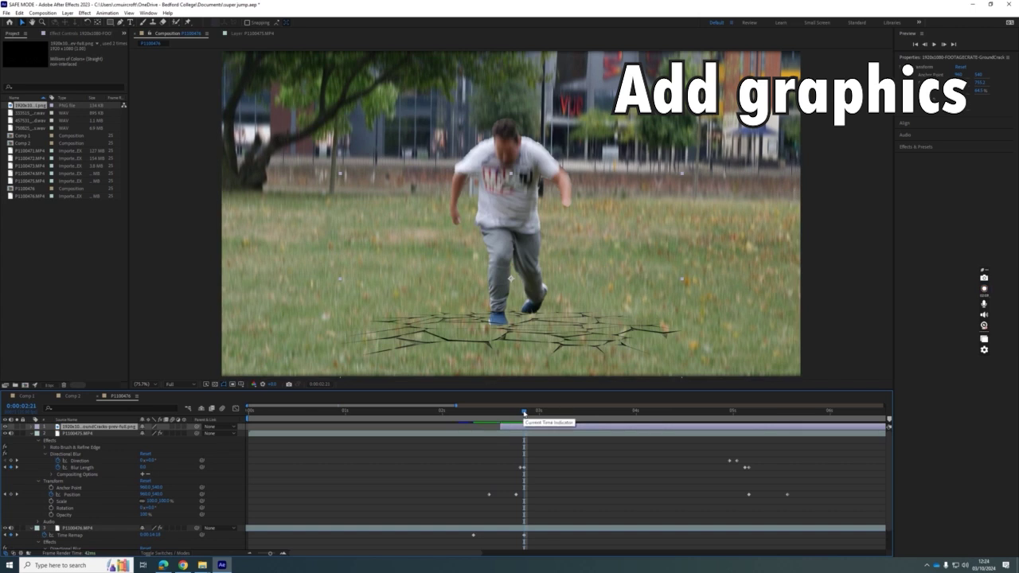
# Draw an oval Pen tool mask around the central ground cracks at 0:00:02:22 and reveal the layer's Masks group in the timeline
pyautogui.moveTo(524, 411); pyautogui.dragTo(526, 414)
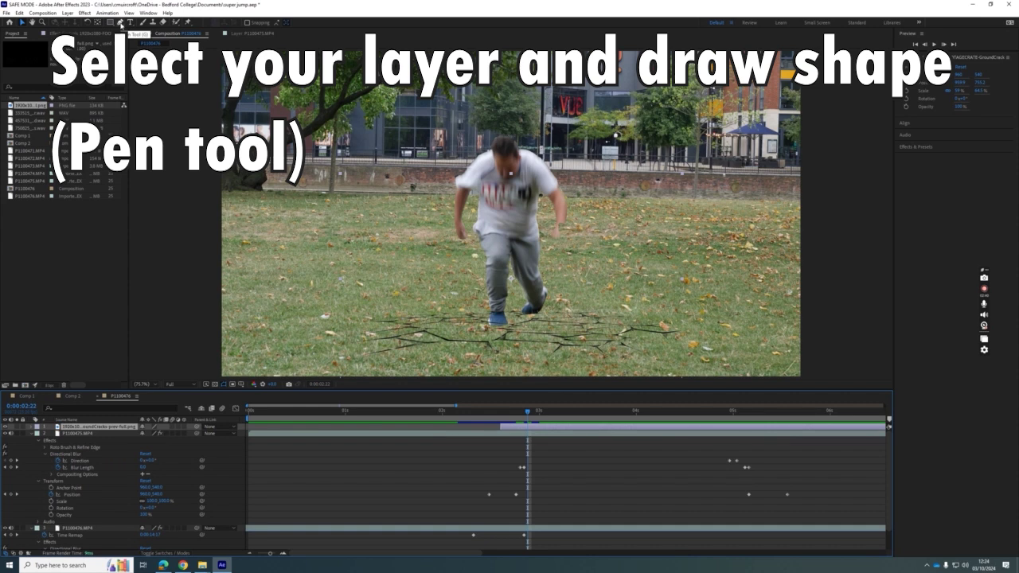
pyautogui.click(121, 24)
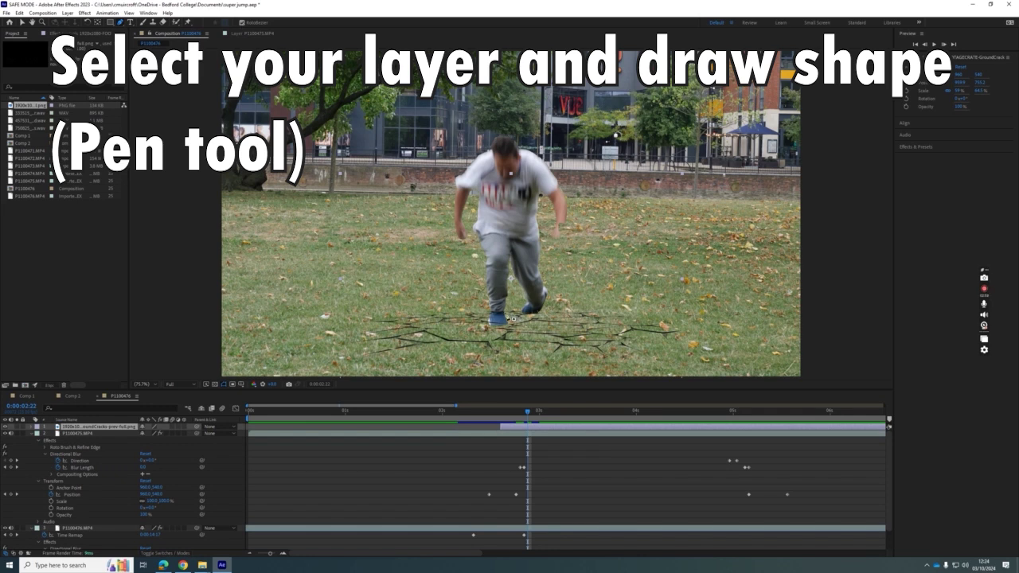
pyautogui.click(512, 316)
pyautogui.click(434, 317)
pyautogui.click(404, 344)
pyautogui.click(497, 362)
pyautogui.click(580, 354)
pyautogui.click(629, 334)
pyautogui.click(509, 315)
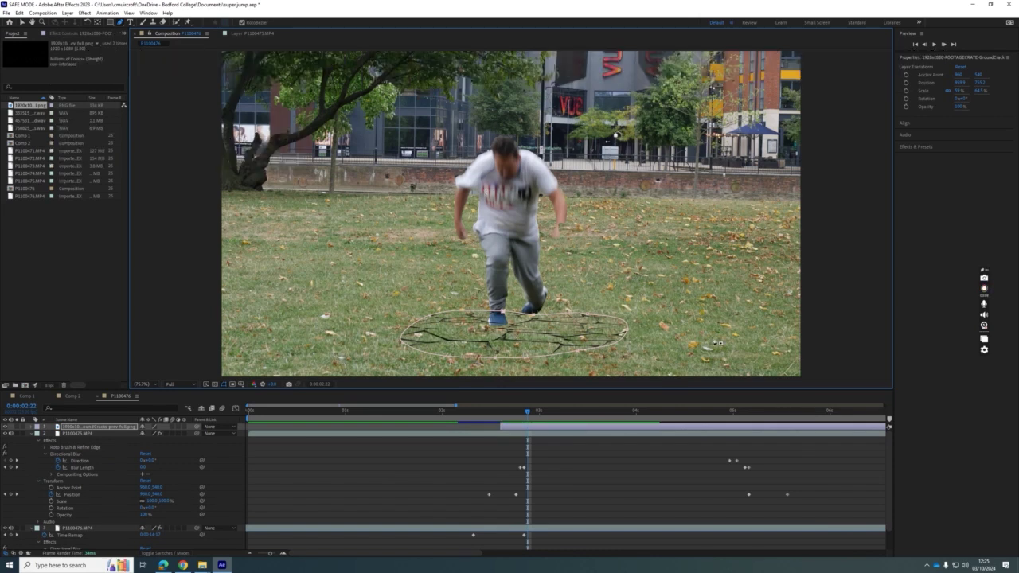
pyautogui.click(32, 427)
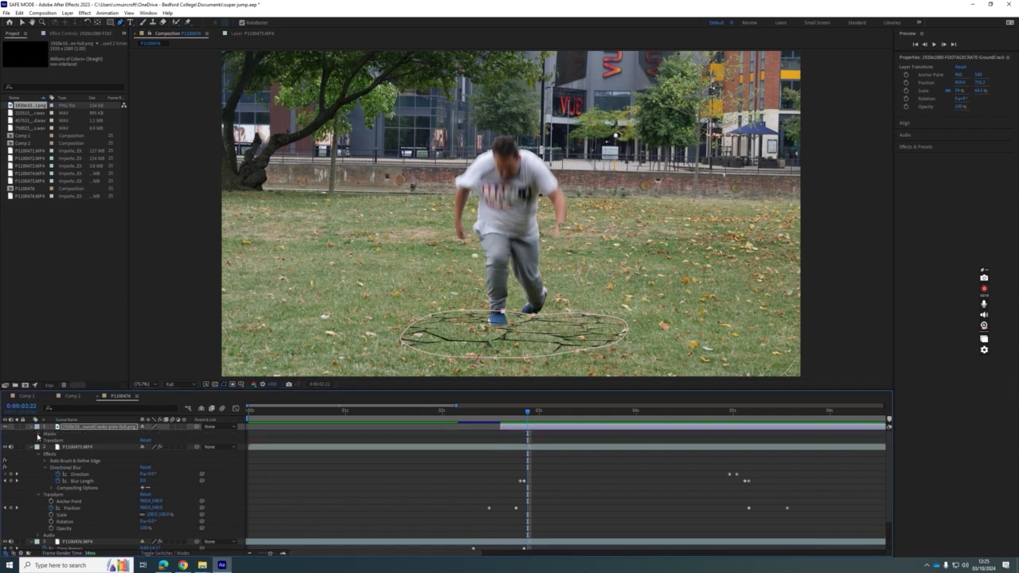
# Expand the ground cracks layer's Mask 1 properties and set its Mask Feather to about 178 pixels
pyautogui.click(37, 435)
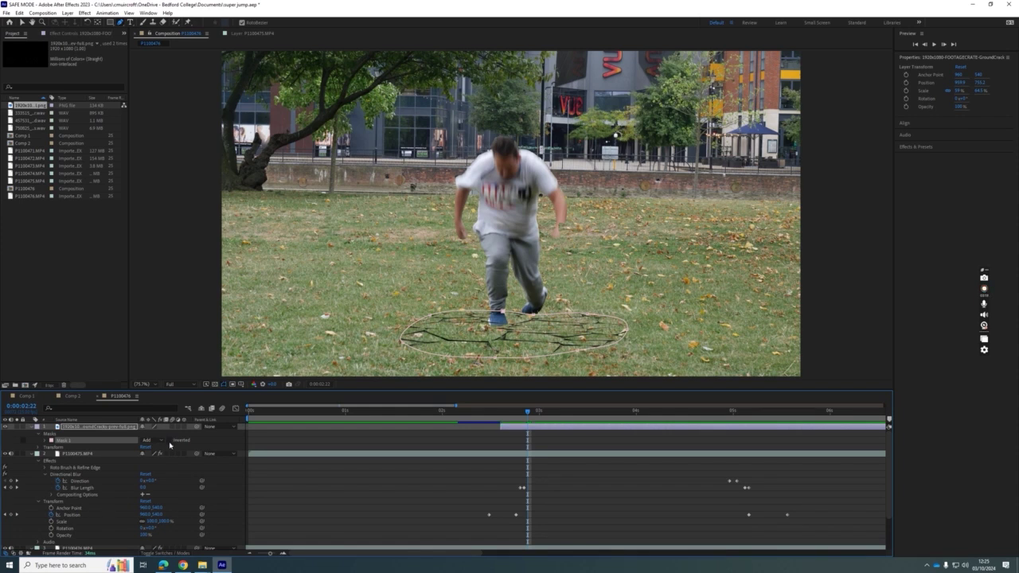
pyautogui.click(47, 441)
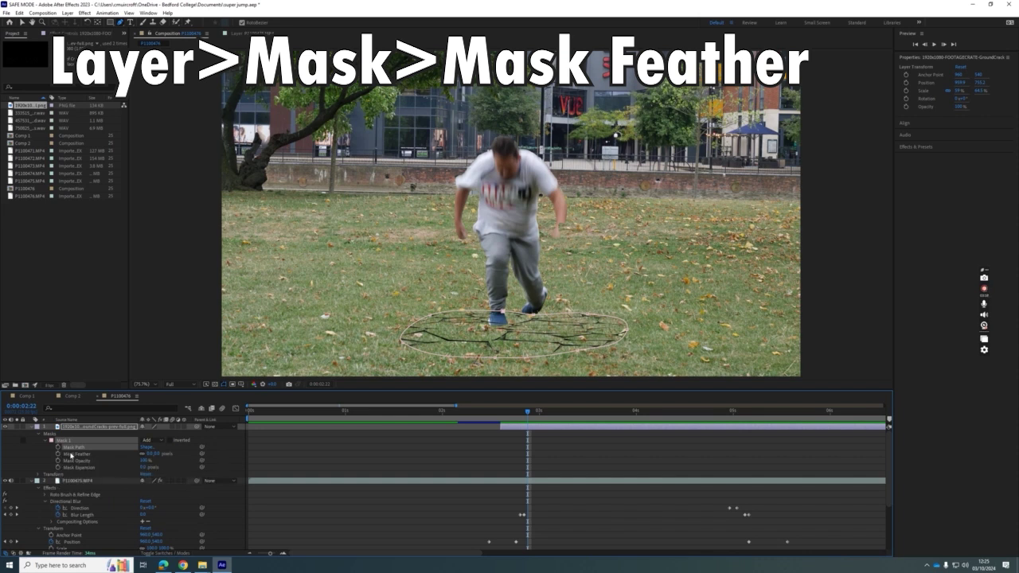
pyautogui.moveTo(151, 454); pyautogui.dragTo(171, 454)
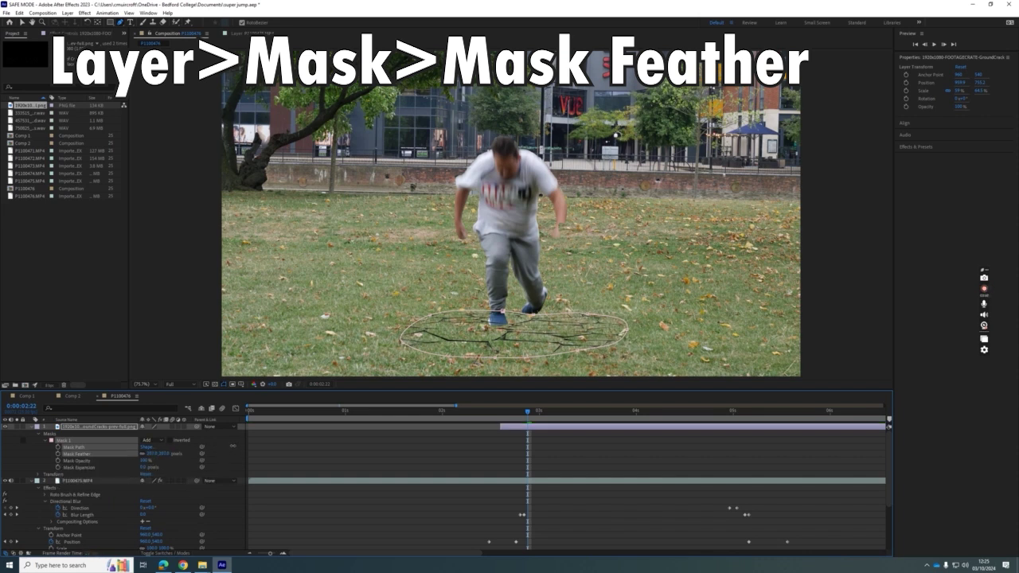
pyautogui.moveTo(236, 445); pyautogui.dragTo(217, 443)
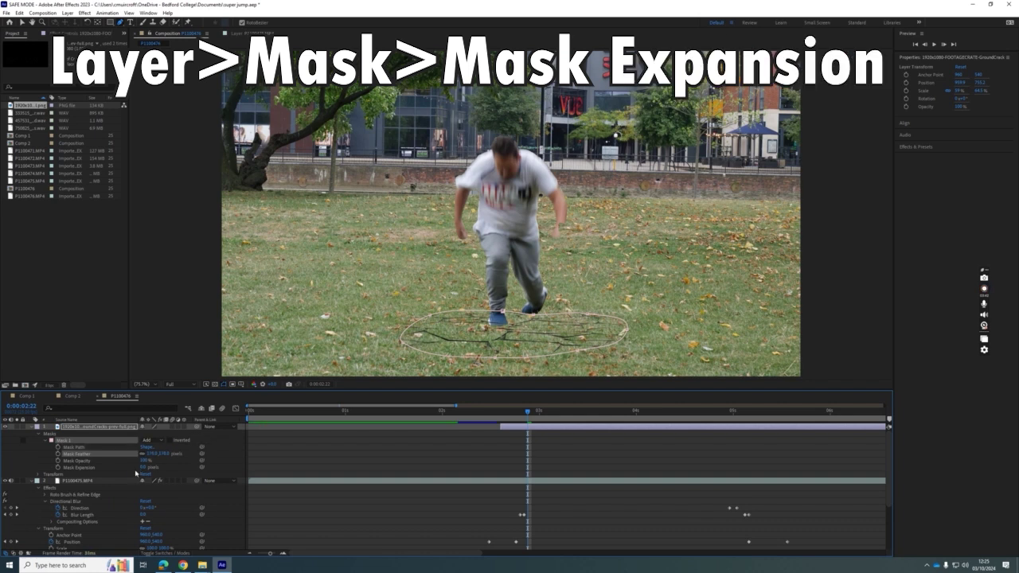
# Keyframe Mask Expansion from about -164 pixels at 0:00:02:22, hiding the cracks, to a large positive value at 0:00:02:24 that reveals them beyond the mask outline
pyautogui.moveTo(148, 467); pyautogui.dragTo(142, 468)
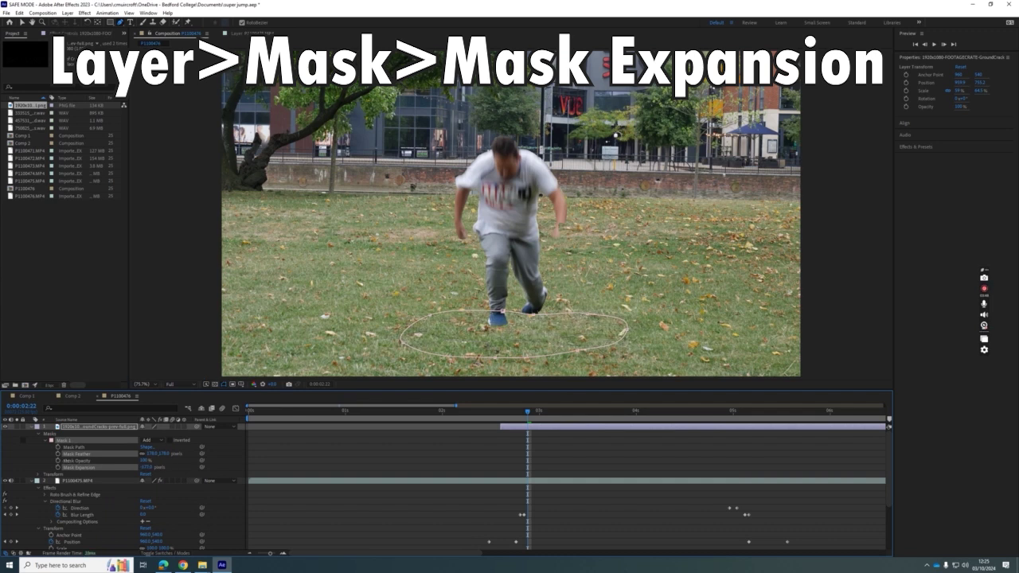
pyautogui.moveTo(142, 468); pyautogui.dragTo(72, 463)
pyautogui.click(57, 467)
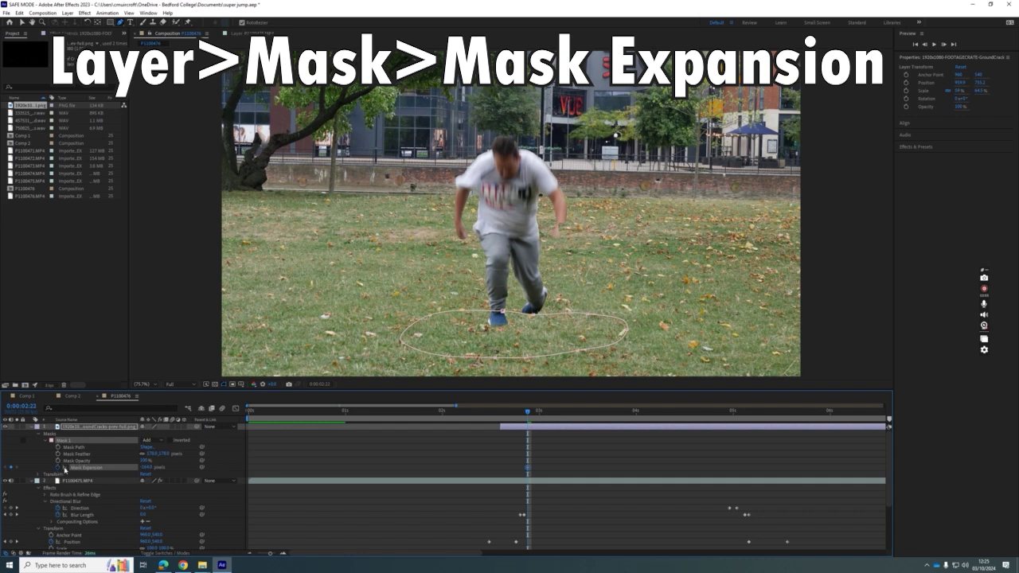
pyautogui.moveTo(528, 412); pyautogui.dragTo(535, 413)
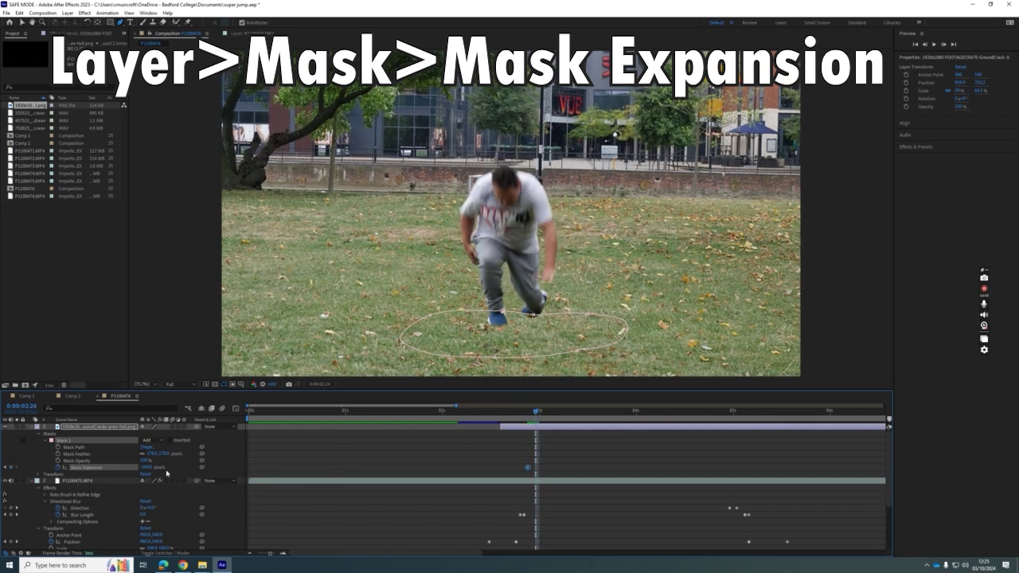
pyautogui.moveTo(146, 468); pyautogui.dragTo(183, 467)
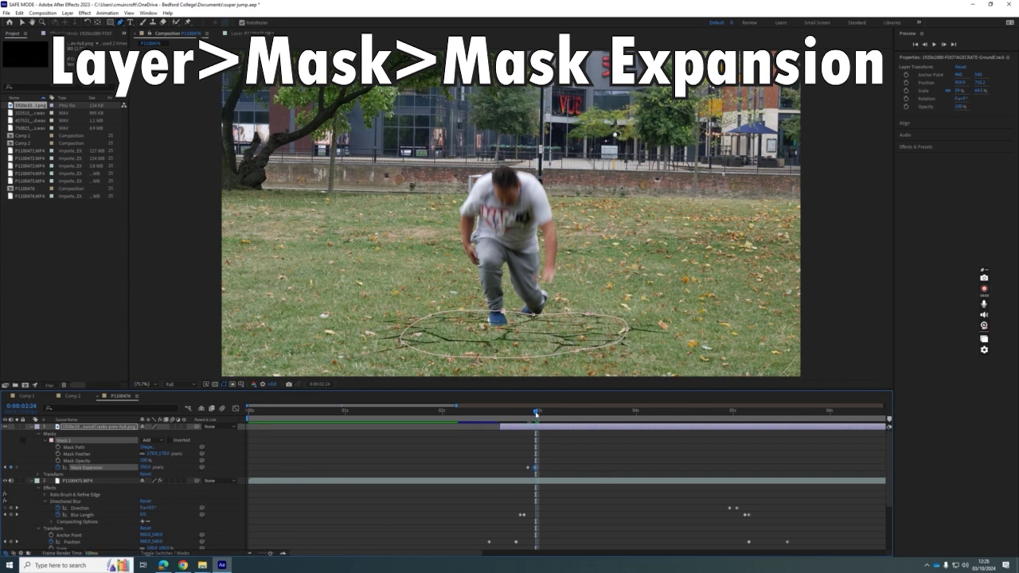
# Shift both Mask Expansion keyframes about two frames earlier so the cracks start spreading at about 0:00:02:20
pyautogui.moveTo(536, 413)
pyautogui.mouseDown()
pyautogui.moveTo(513, 416)
pyautogui.moveTo(533, 416)
pyautogui.mouseUp()
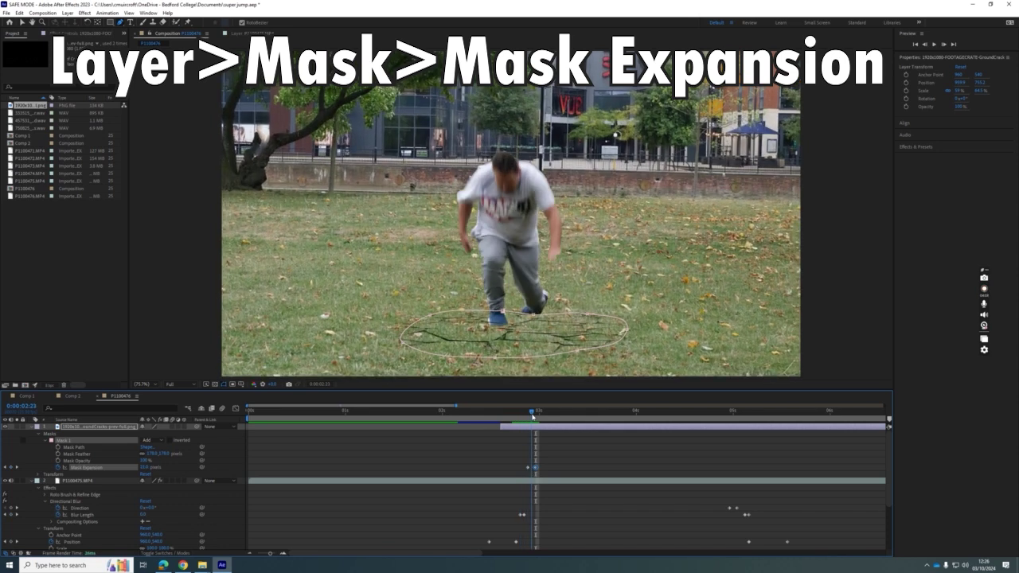
pyautogui.click(532, 467)
pyautogui.moveTo(532, 467); pyautogui.dragTo(520, 467)
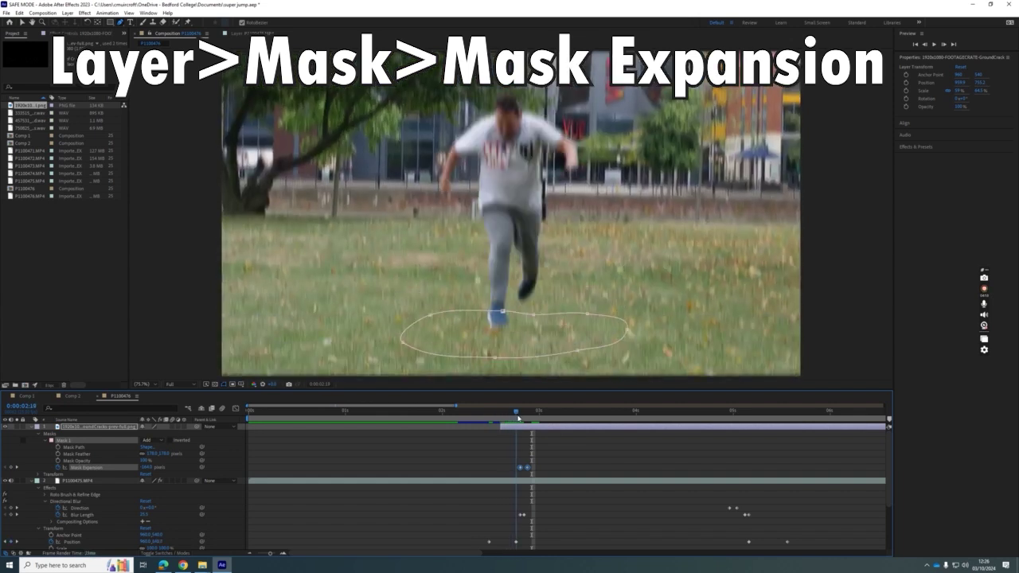
# Collapse the properties of the upper two layers and place the P1100475.MP4 layer above the ground cracks layer
pyautogui.click(33, 429)
pyautogui.click(33, 435)
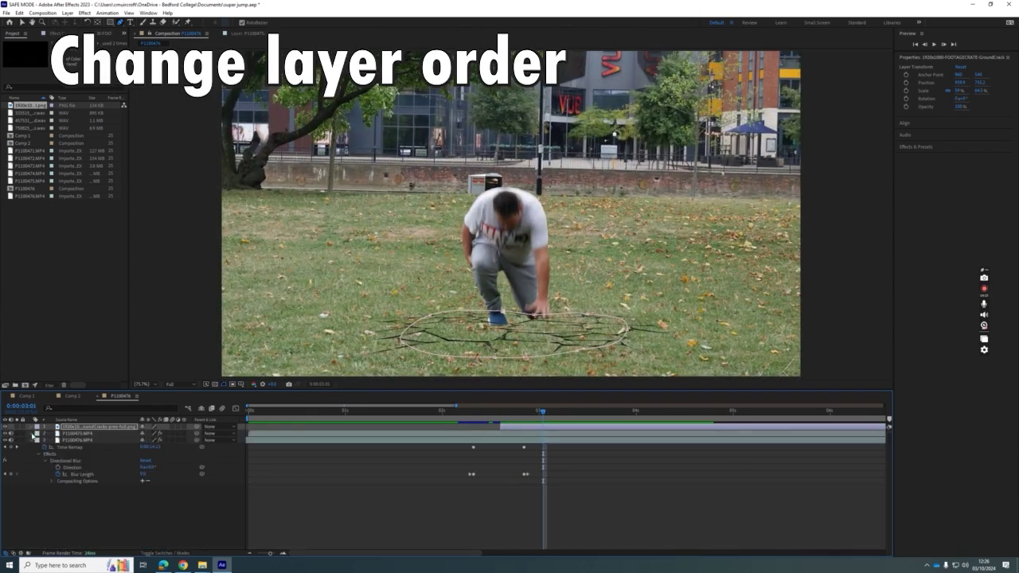
pyautogui.keyDown('shift'); pyautogui.click(57, 438); pyautogui.keyUp('shift')
pyautogui.moveTo(56, 438); pyautogui.dragTo(57, 437)
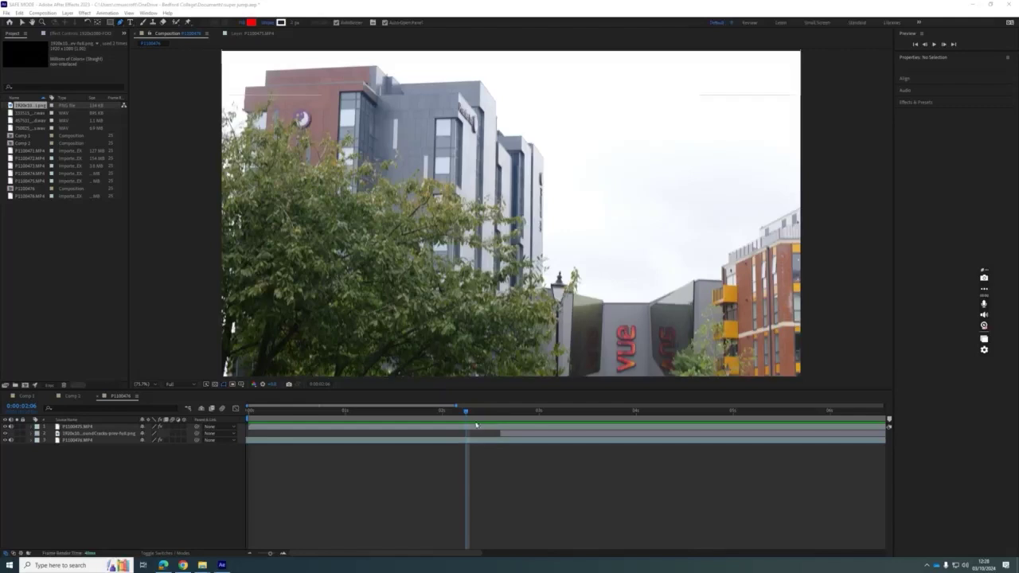
# Preview the landing with the ground cracks in the P1100476 composition from 0:00:02:19
pyautogui.moveTo(466, 414); pyautogui.dragTo(517, 488)
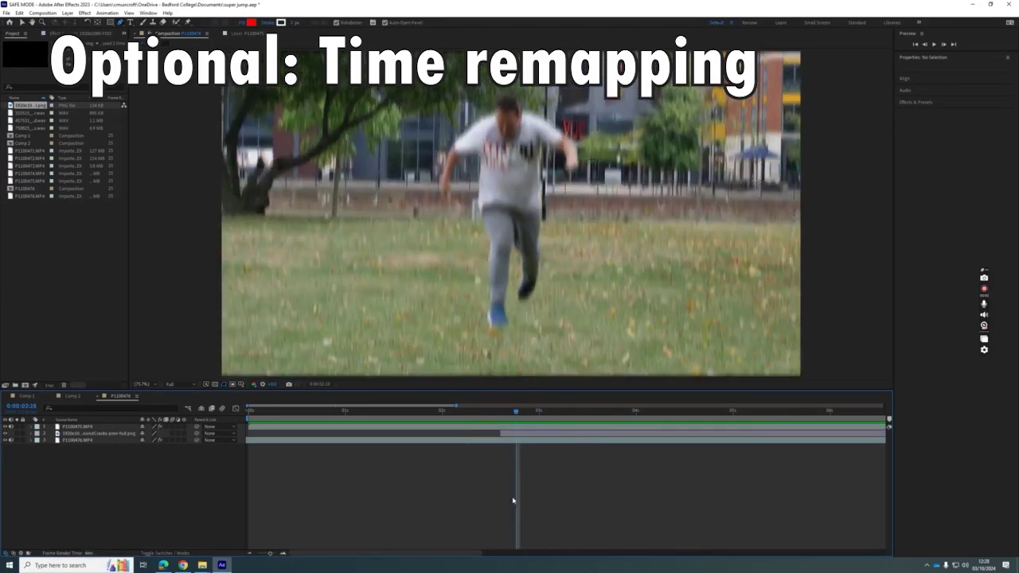
pyautogui.press('space')
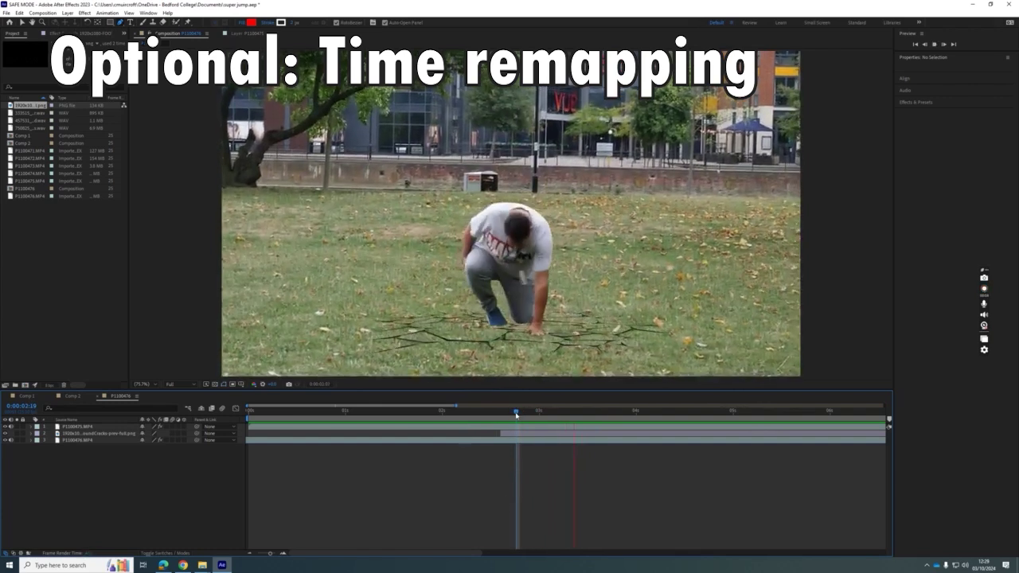
pyautogui.press('space')
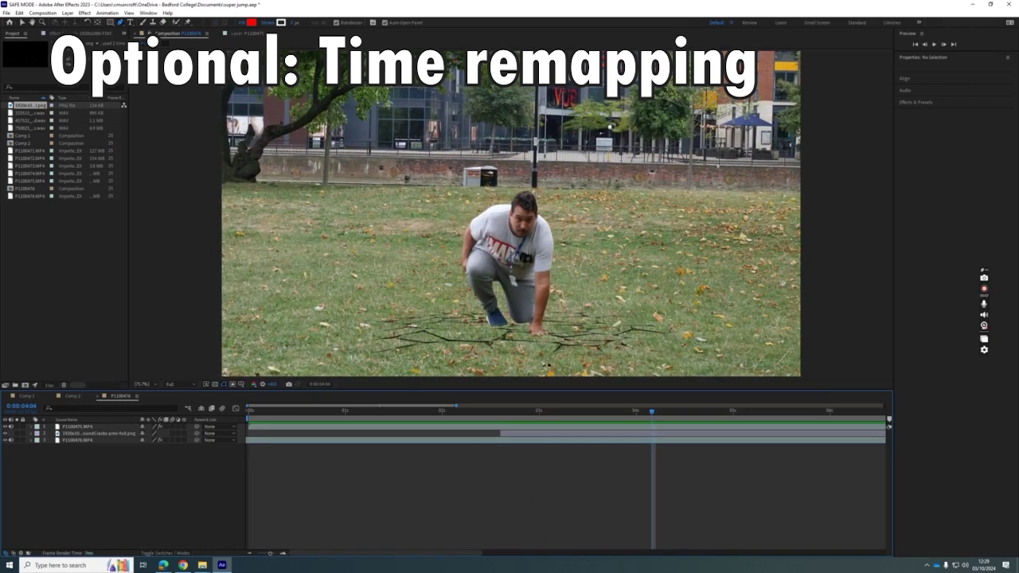
pyautogui.moveTo(652, 410); pyautogui.dragTo(596, 405)
# Scrub through the landing in Comp 2, then through the same moment in the P1100476 composition
pyautogui.click(73, 397)
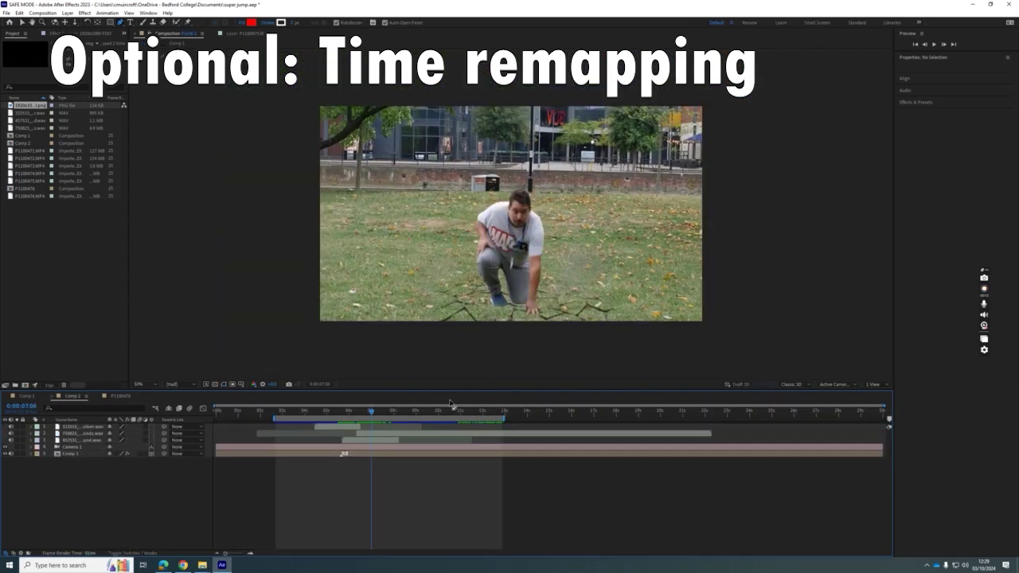
pyautogui.moveTo(372, 411); pyautogui.dragTo(375, 413)
pyautogui.moveTo(389, 415)
pyautogui.mouseDown()
pyautogui.moveTo(358, 415)
pyautogui.moveTo(379, 416)
pyautogui.mouseUp()
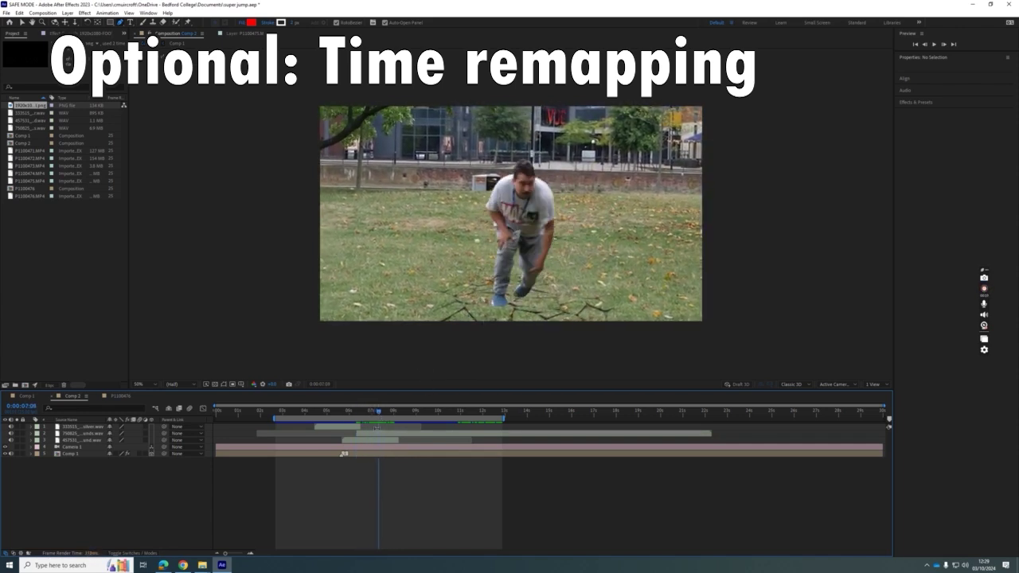
pyautogui.moveTo(380, 415); pyautogui.dragTo(351, 414)
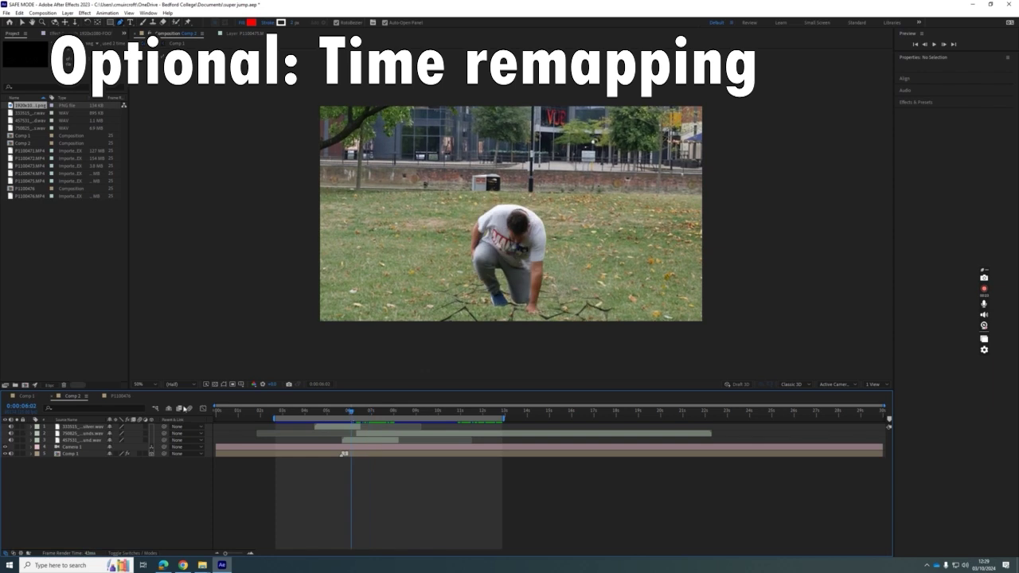
pyautogui.click(118, 397)
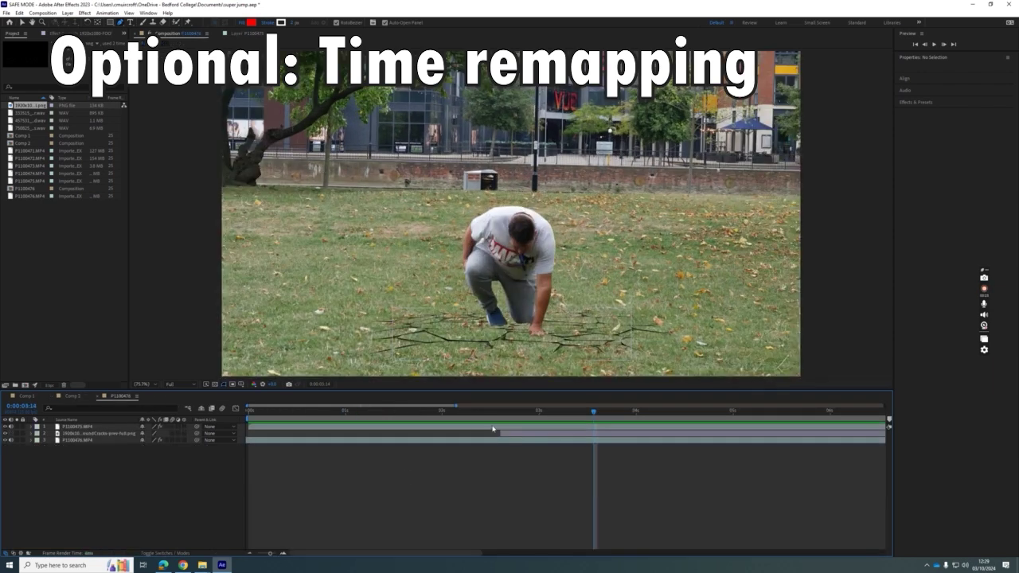
pyautogui.moveTo(259, 415); pyautogui.dragTo(544, 405)
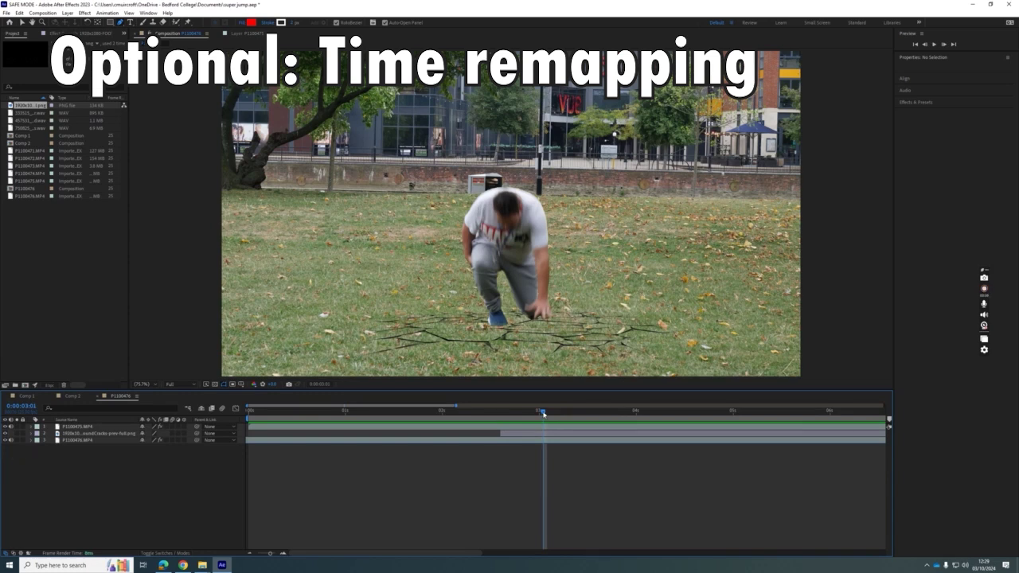
pyautogui.moveTo(543, 412); pyautogui.dragTo(493, 413)
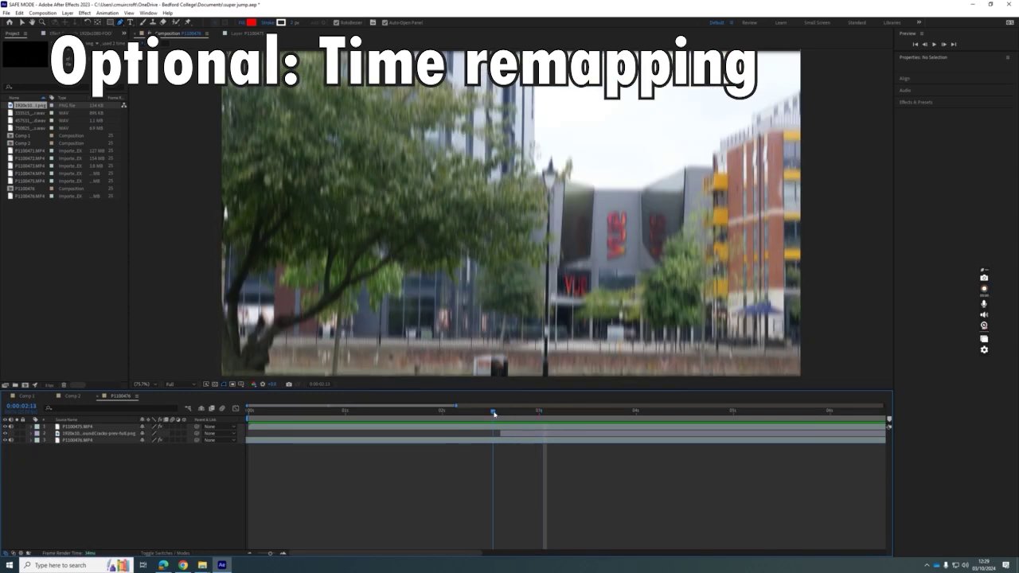
# Copy the P1100476.MP4 layer's Time Remap keyframe from 0:00:02:21 to 0:00:05:19 and preview the takeoff
pyautogui.click(31, 440)
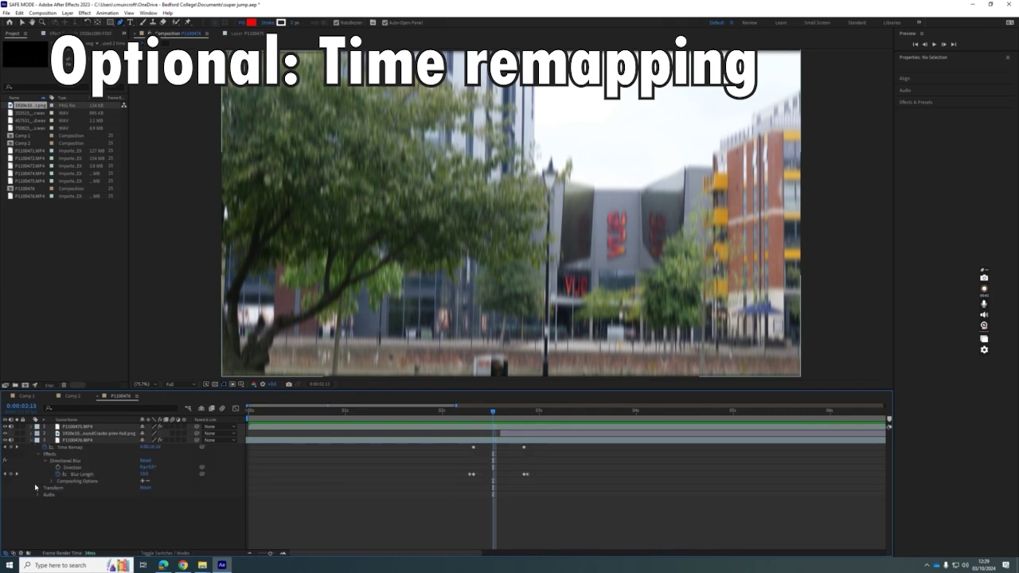
pyautogui.moveTo(493, 412); pyautogui.dragTo(520, 457)
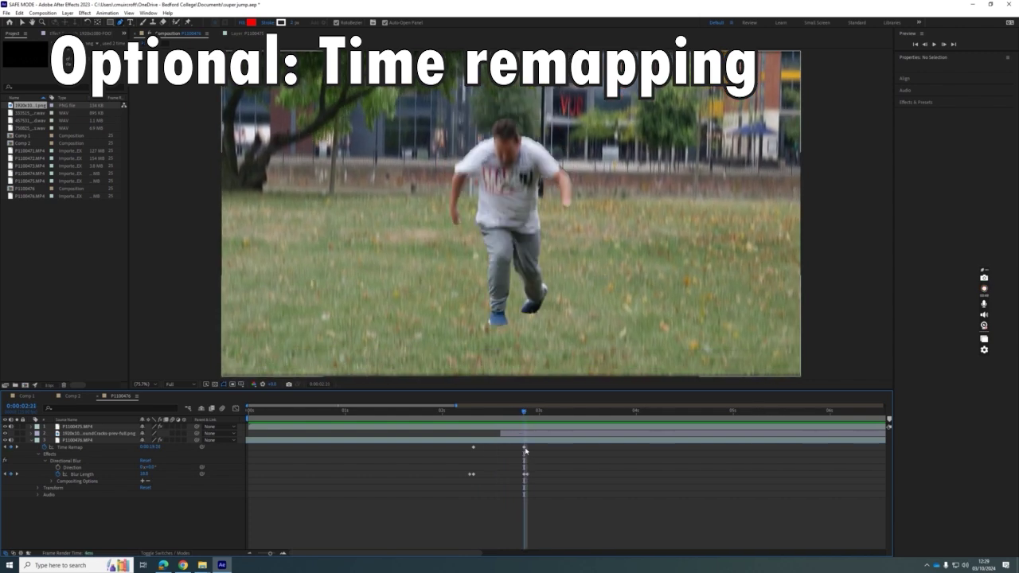
pyautogui.click(523, 449)
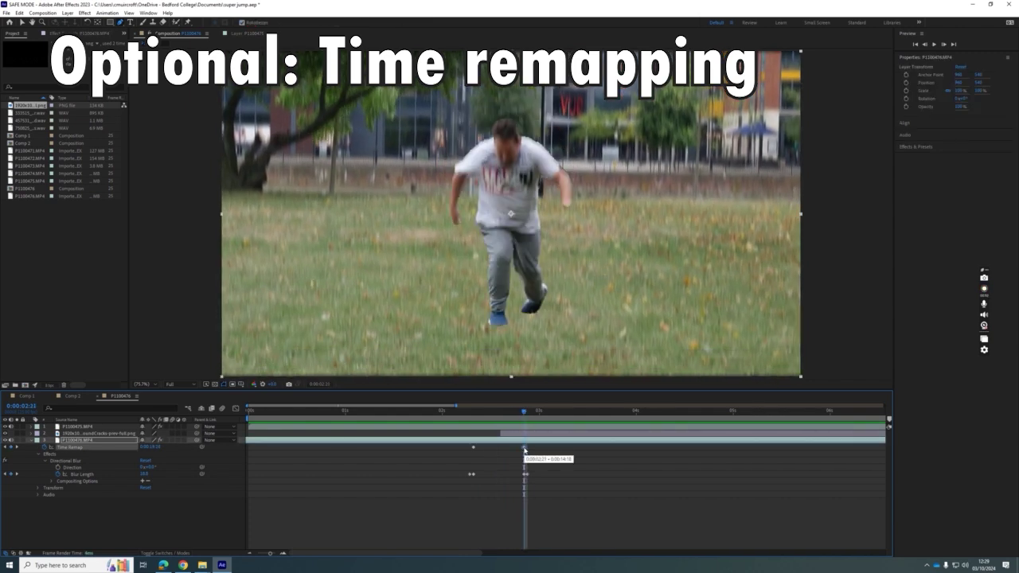
pyautogui.click(749, 411)
pyautogui.click(794, 411)
pyautogui.click(807, 411)
pyautogui.hotkey('ctrl', 'v')
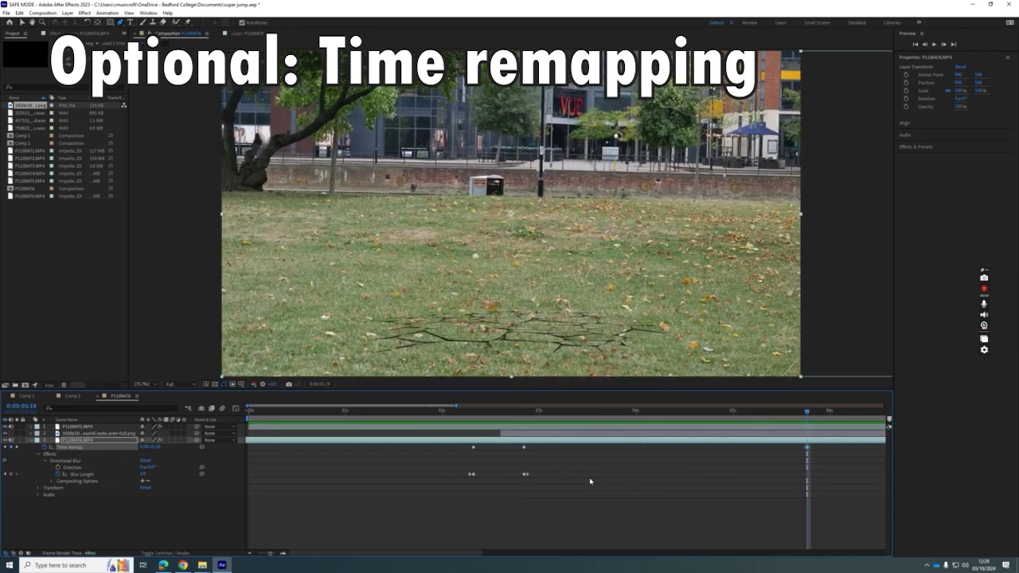
pyautogui.moveTo(808, 411); pyautogui.dragTo(723, 436)
pyautogui.press('space')
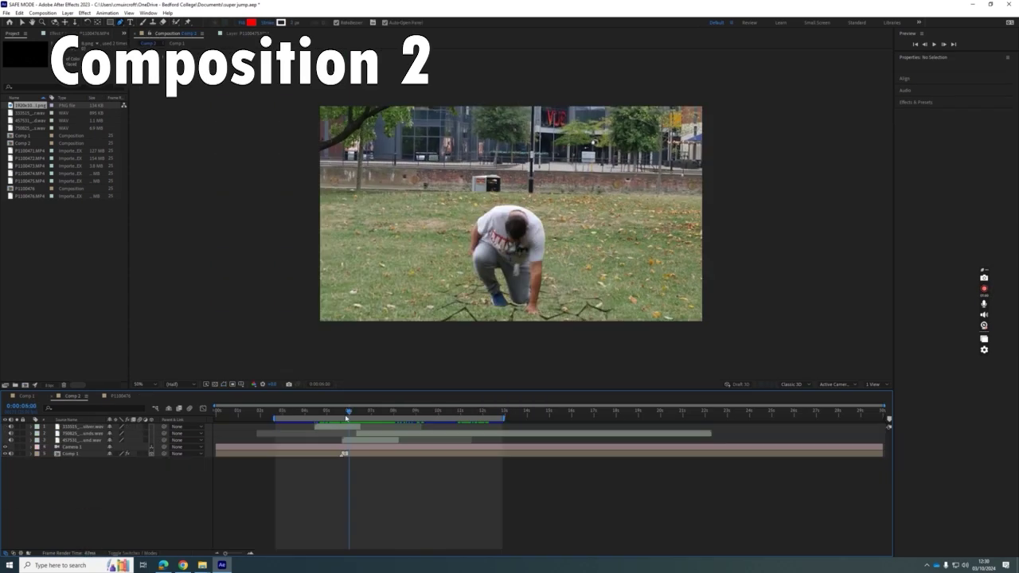
# Examine how Comp 2 uses Comp 1 as a layer alongside the camera and sound files, comparing the contents of both compositions
pyautogui.moveTo(346, 417)
pyautogui.mouseDown()
pyautogui.moveTo(319, 413)
pyautogui.moveTo(352, 417)
pyautogui.mouseUp()
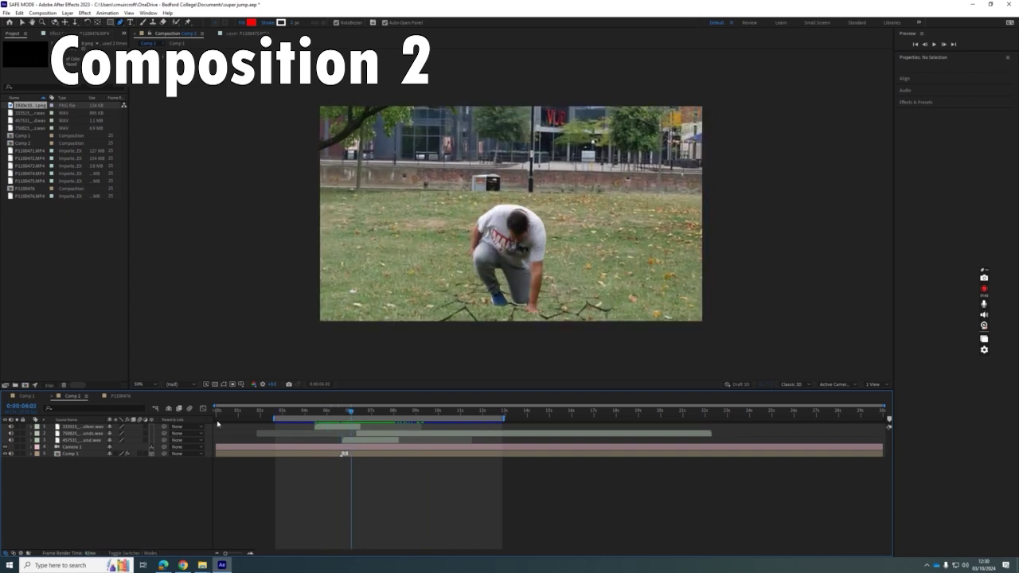
pyautogui.click(27, 396)
pyautogui.click(70, 395)
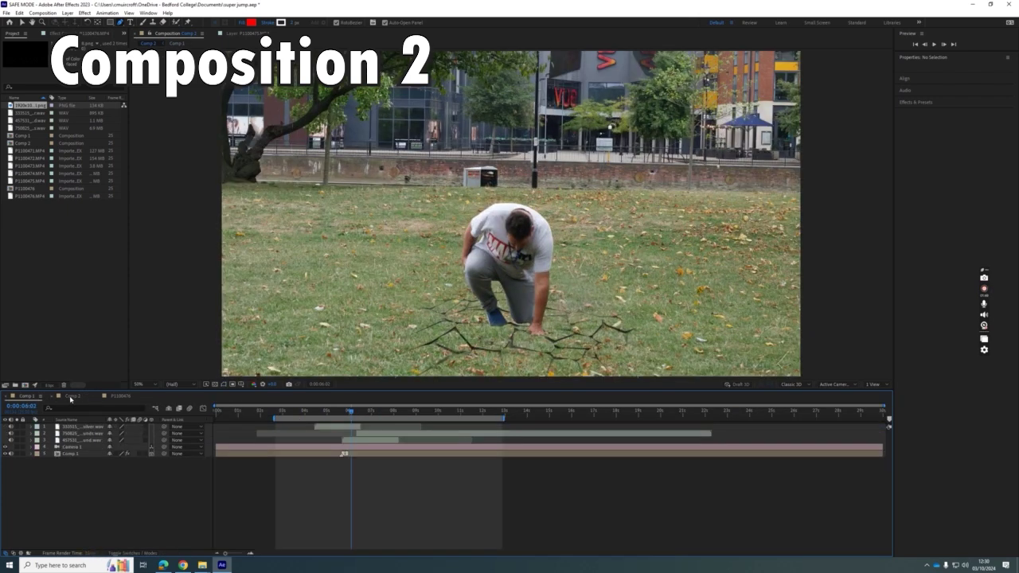
pyautogui.click(26, 397)
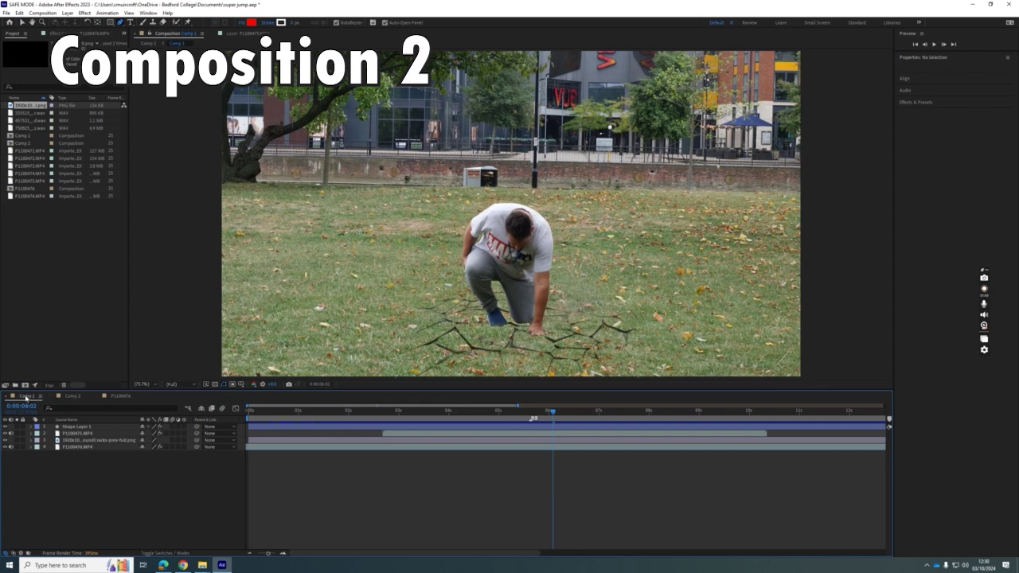
pyautogui.click(93, 402)
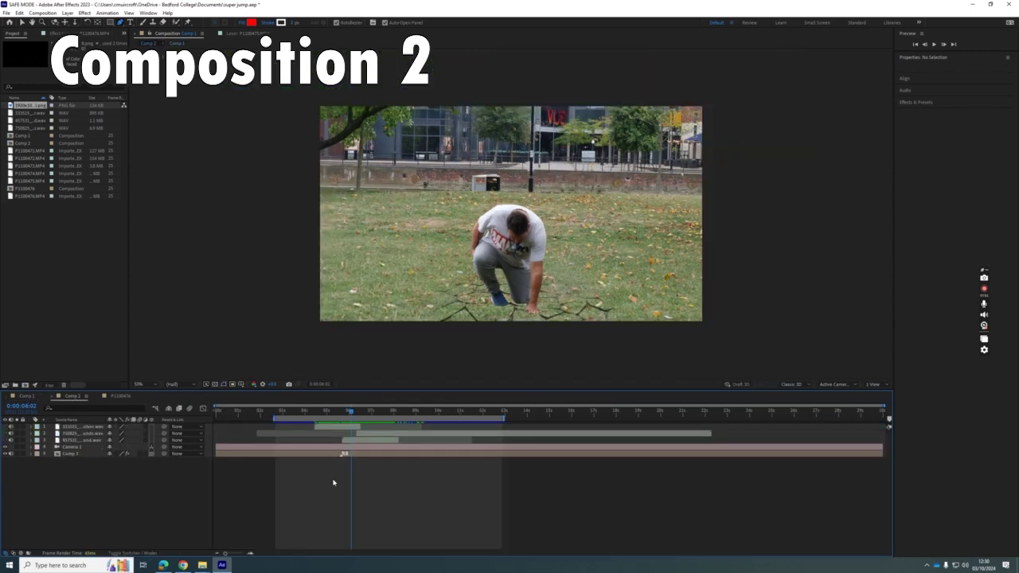
pyautogui.click(58, 454)
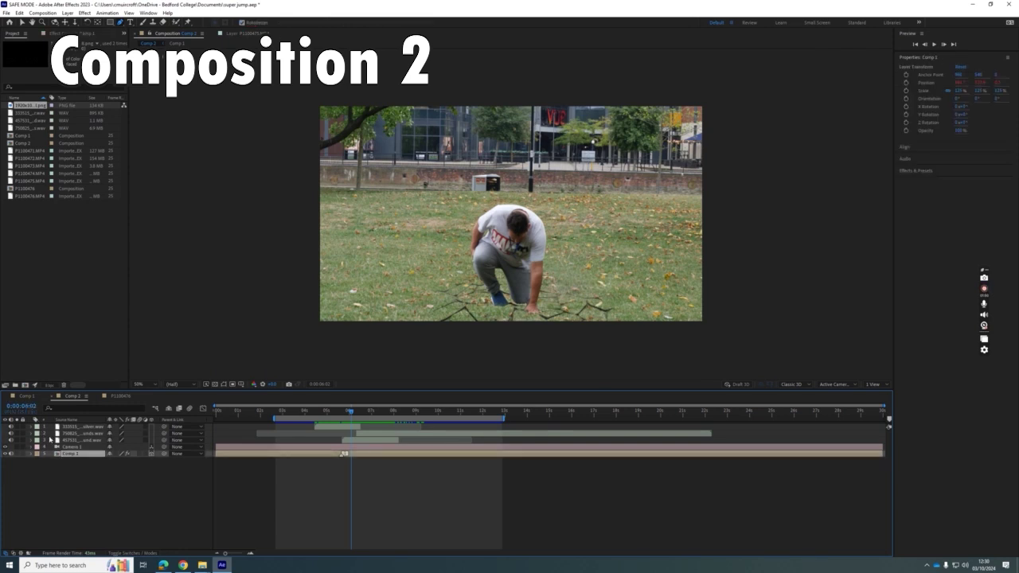
pyautogui.click(27, 396)
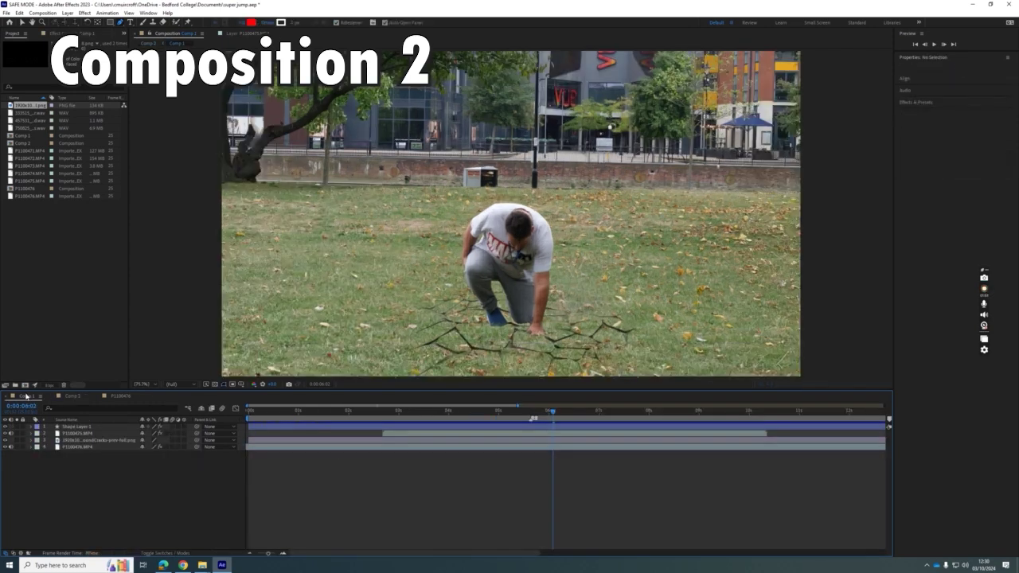
pyautogui.click(72, 395)
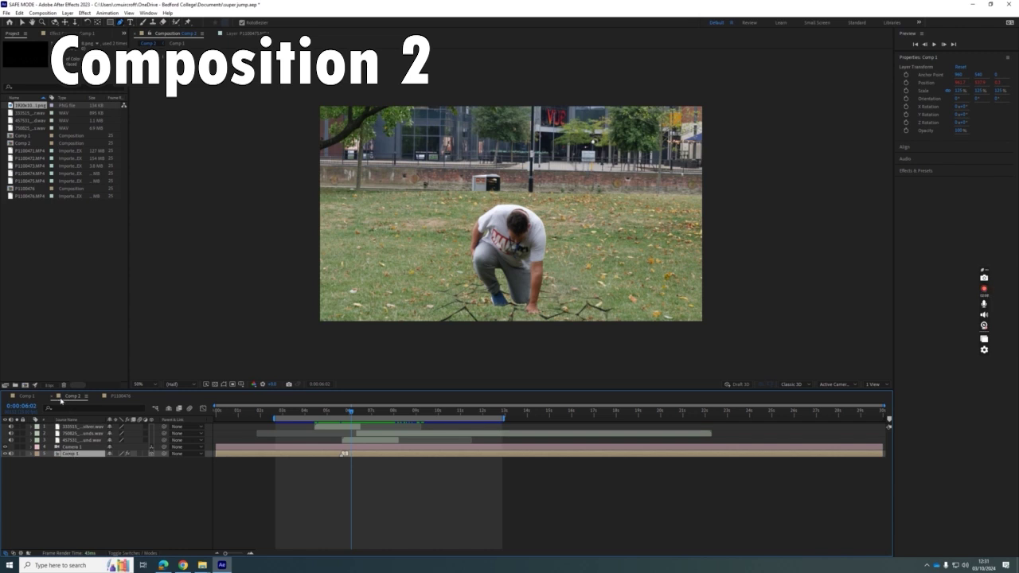
# Create a new composition from the existing P1100476 composition so it is nested as a layer
pyautogui.click(118, 397)
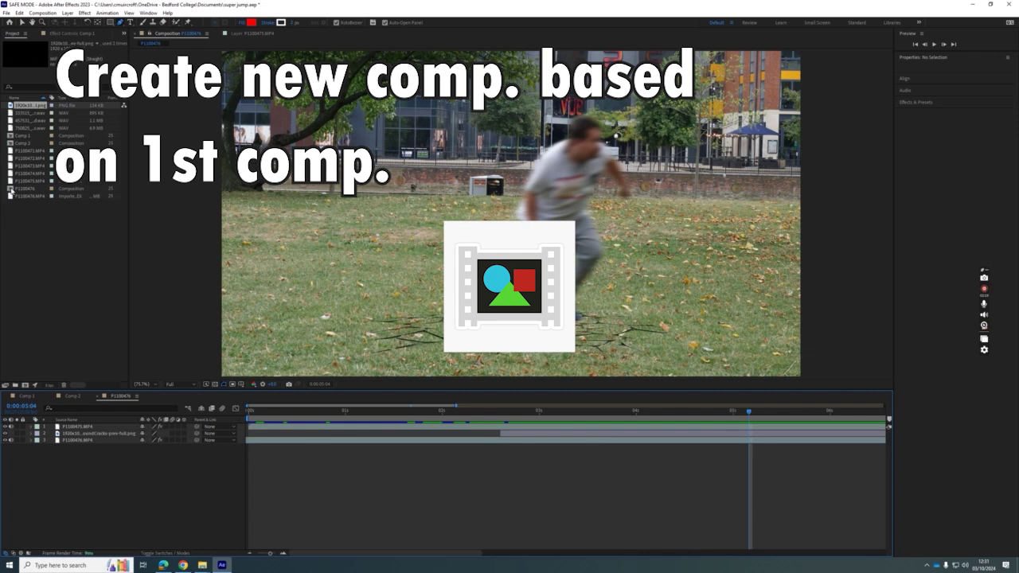
pyautogui.click(10, 188)
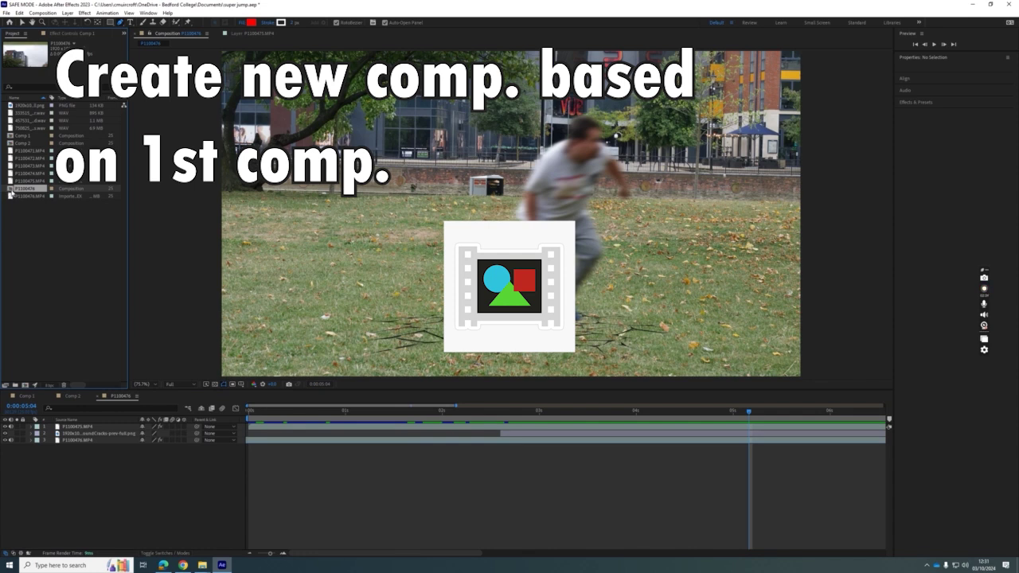
pyautogui.moveTo(10, 191); pyautogui.dragTo(25, 386)
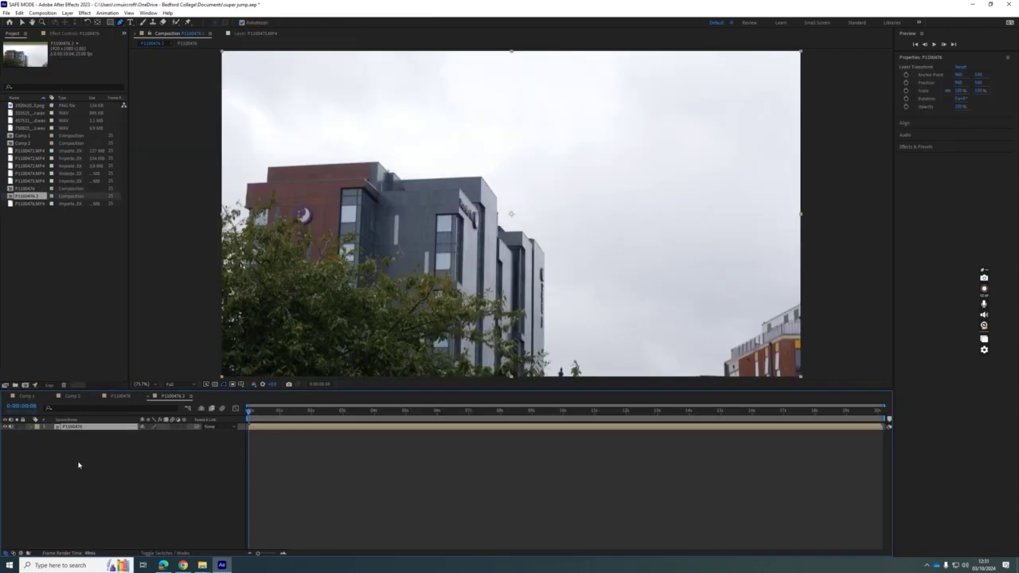
# Add a two-node 50mm camera to the P1100476 2 composition and enable 3D for the P1100476 layer
pyautogui.rightClick(136, 458)
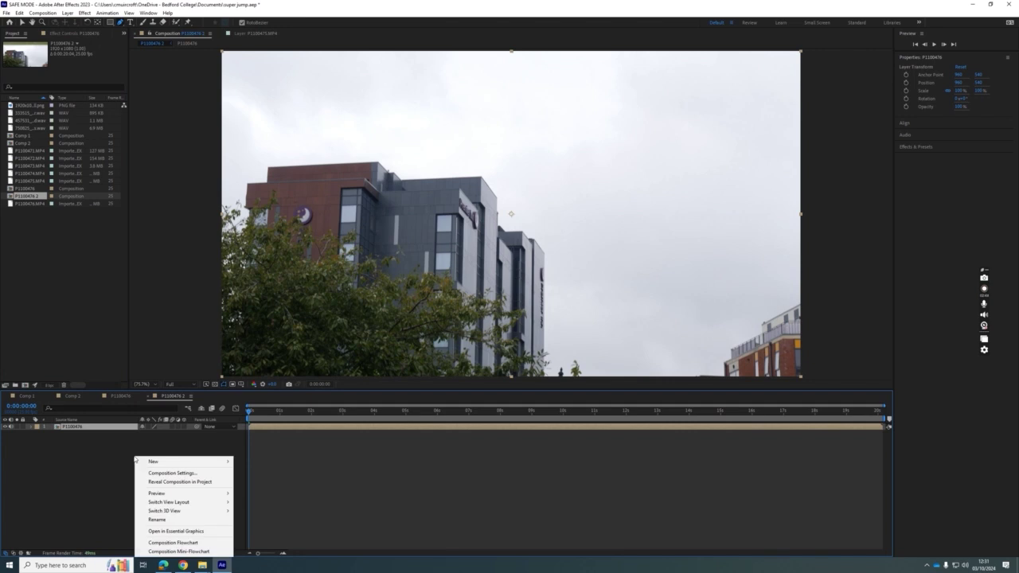
pyautogui.rightClick(104, 443)
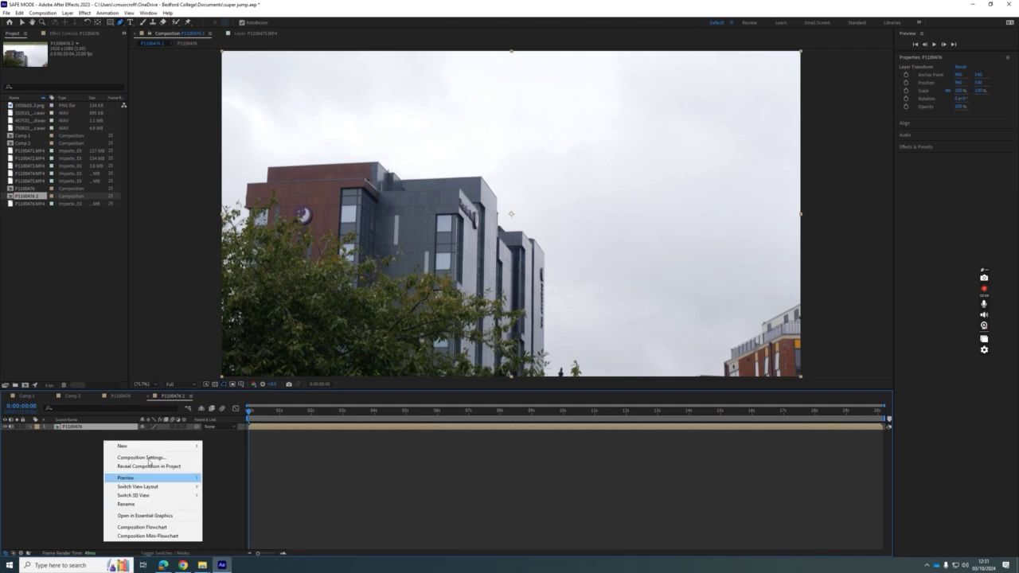
pyautogui.moveTo(159, 447)
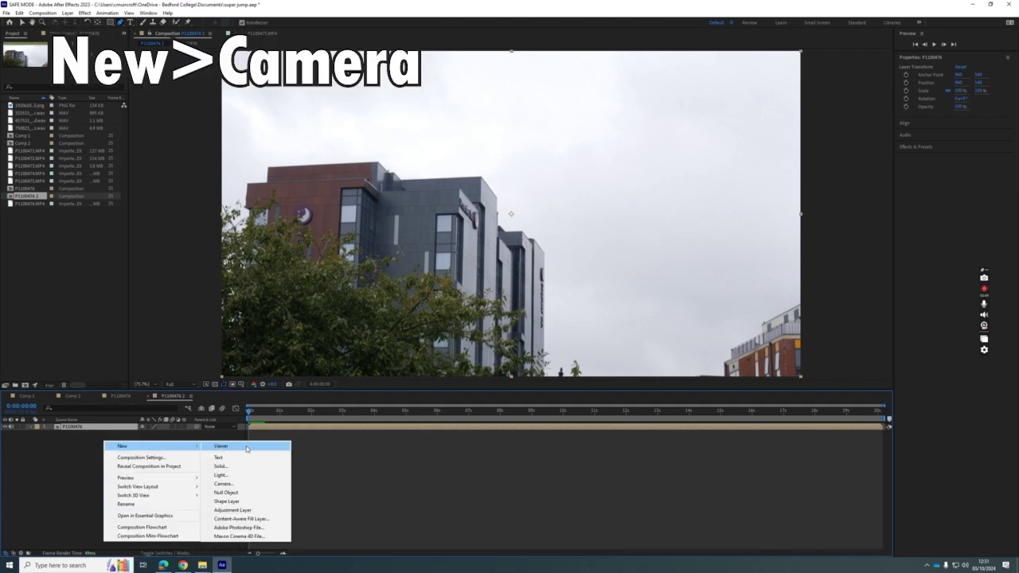
pyautogui.click(244, 485)
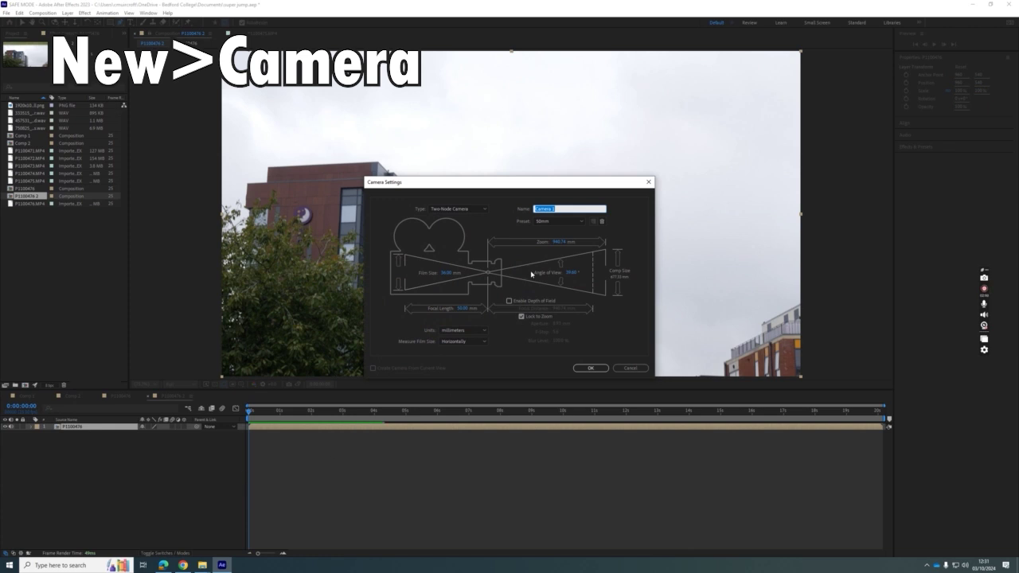
pyautogui.click(590, 368)
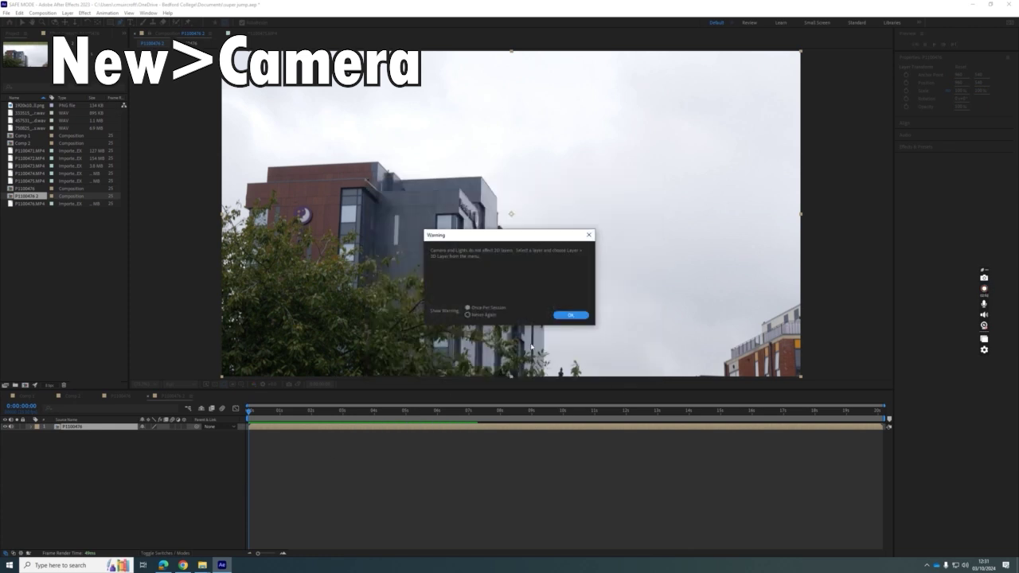
pyautogui.click(570, 316)
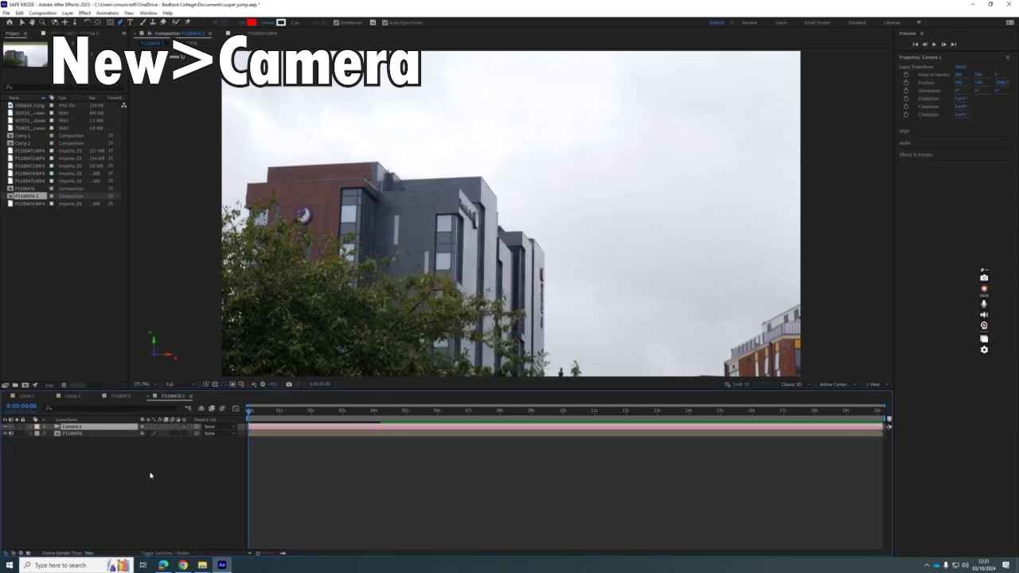
pyautogui.click(185, 434)
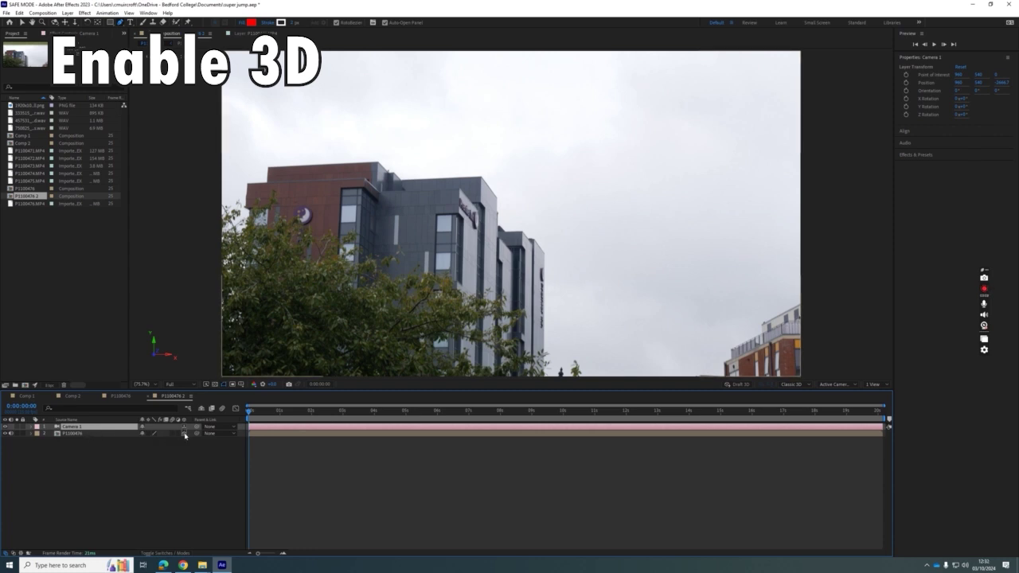
pyautogui.click(184, 434)
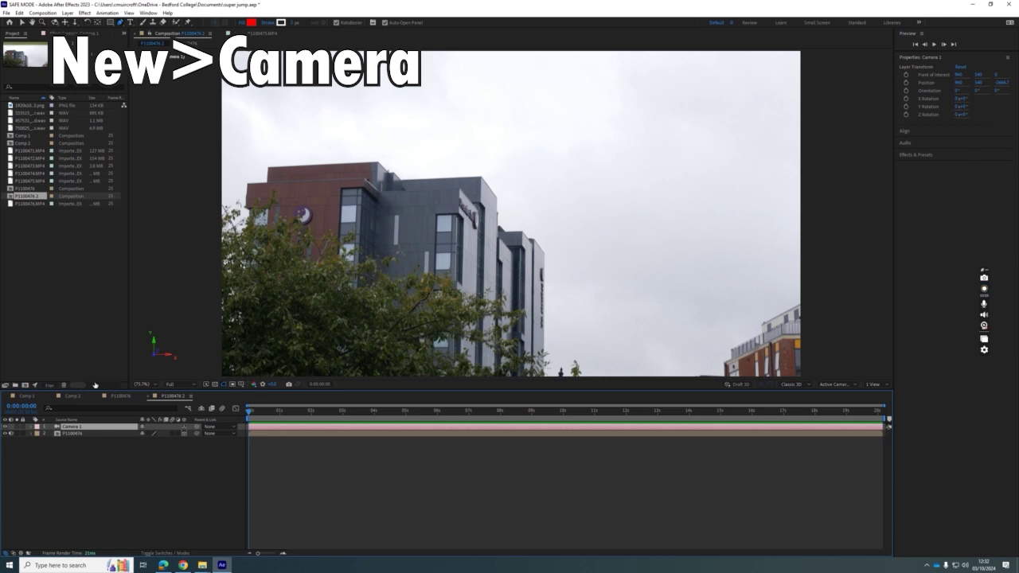
# Try rotating Camera 1 about its X and Y axes and undo the rotations
pyautogui.click(32, 427)
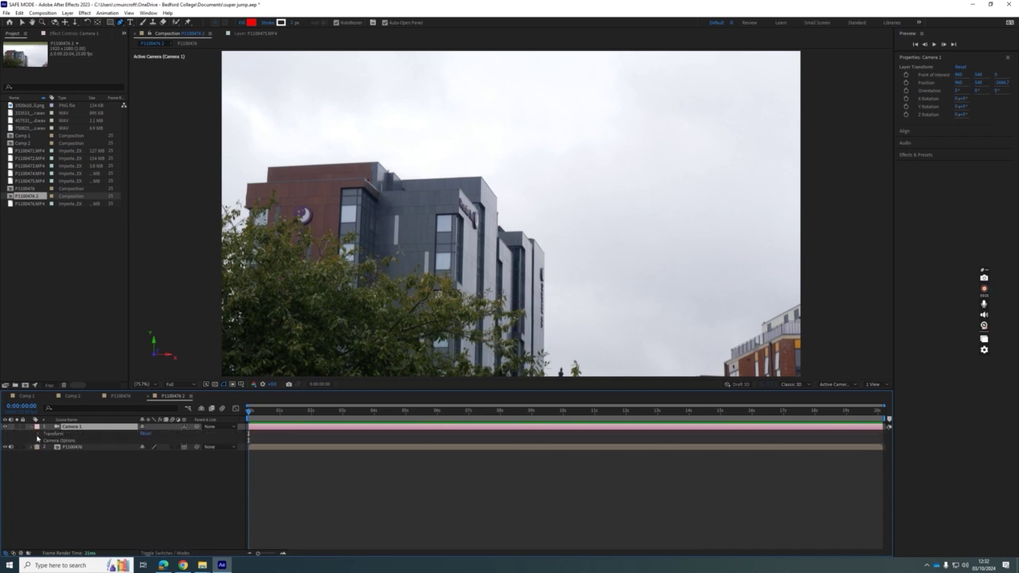
pyautogui.click(38, 434)
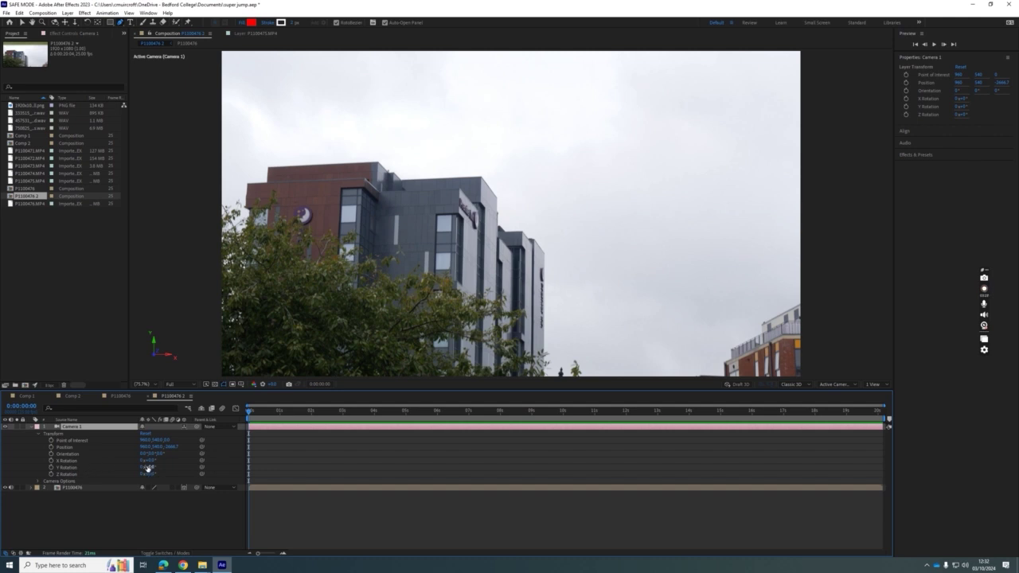
pyautogui.moveTo(147, 467); pyautogui.dragTo(160, 464)
pyautogui.hotkey('ctrl', 'z')
pyautogui.hotkey('ctrl', 'z')
pyautogui.hotkey('ctrl', 'z')
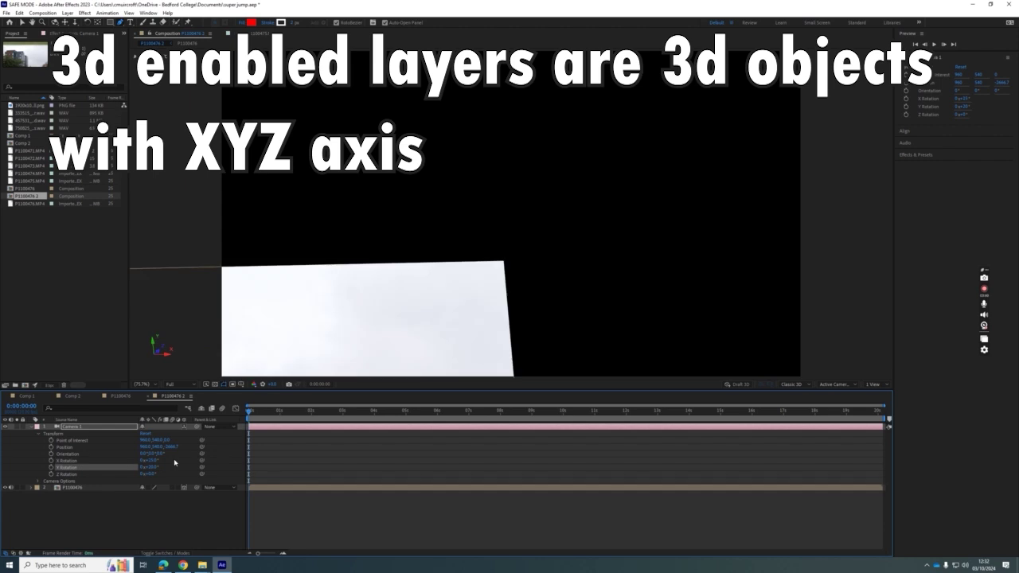
pyautogui.hotkey('ctrl', 'z')
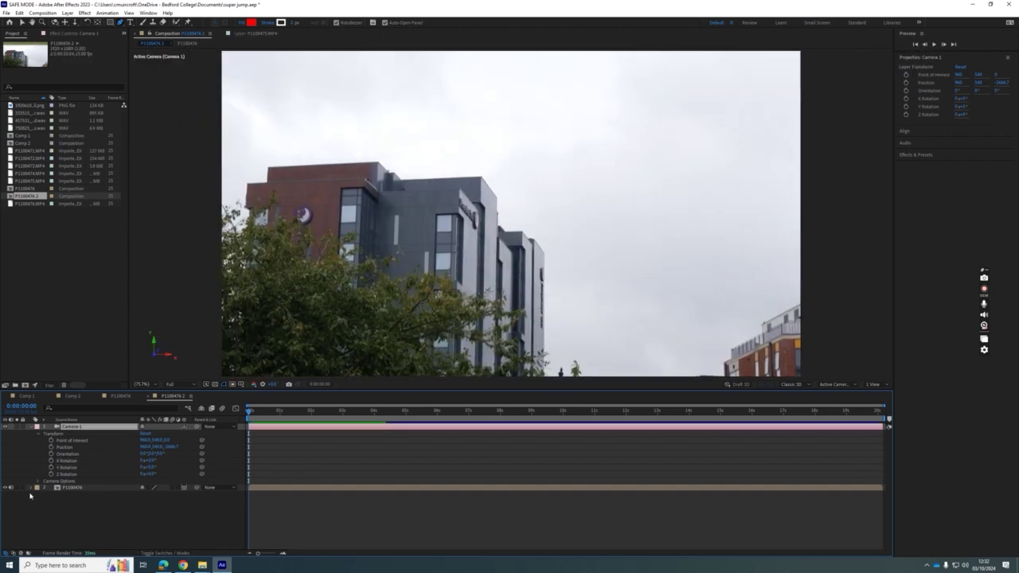
pyautogui.click(37, 427)
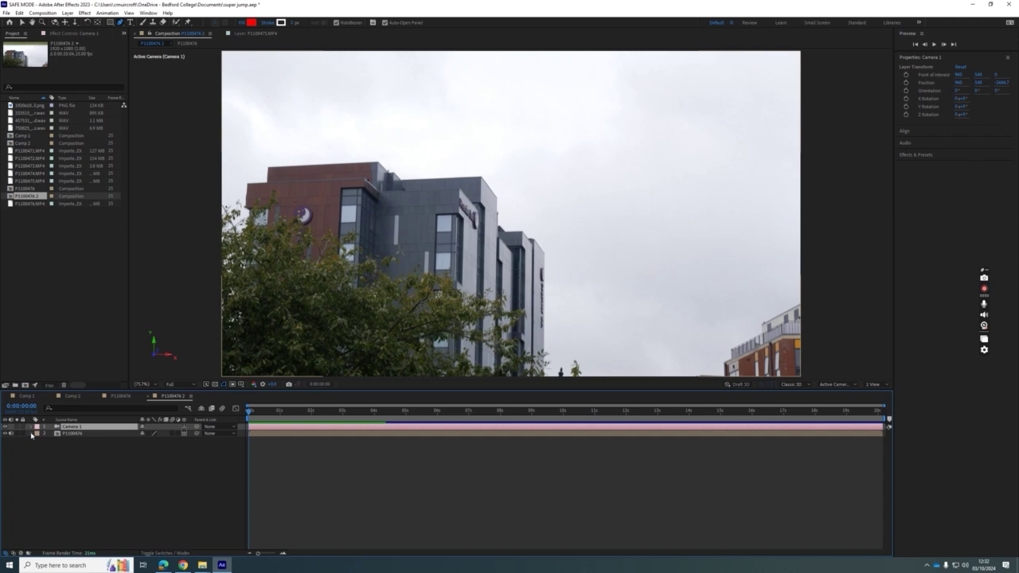
# Expand the transform properties of the nested P1100476 layer and select the layer
pyautogui.click(33, 434)
pyautogui.click(37, 441)
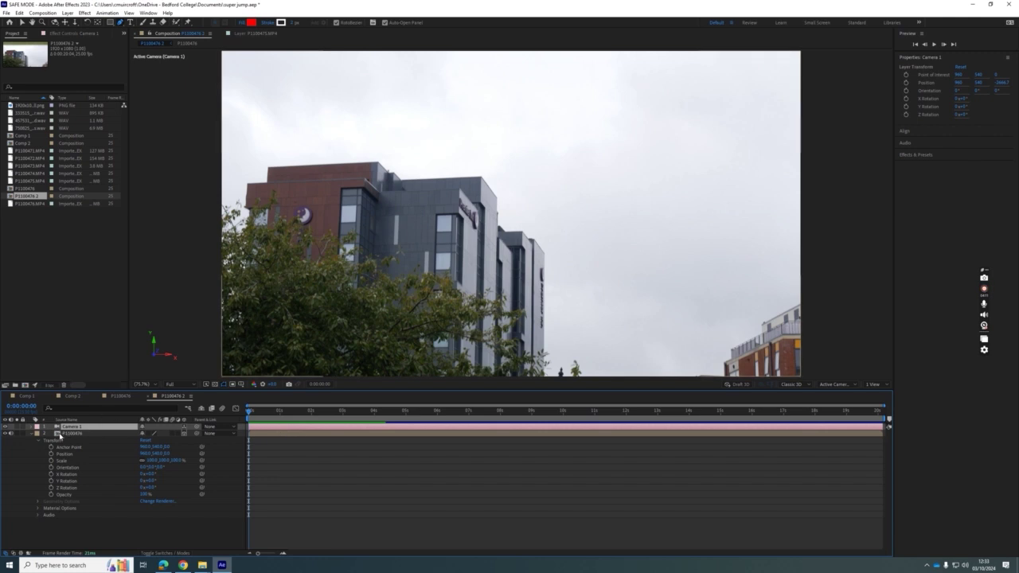
pyautogui.click(61, 434)
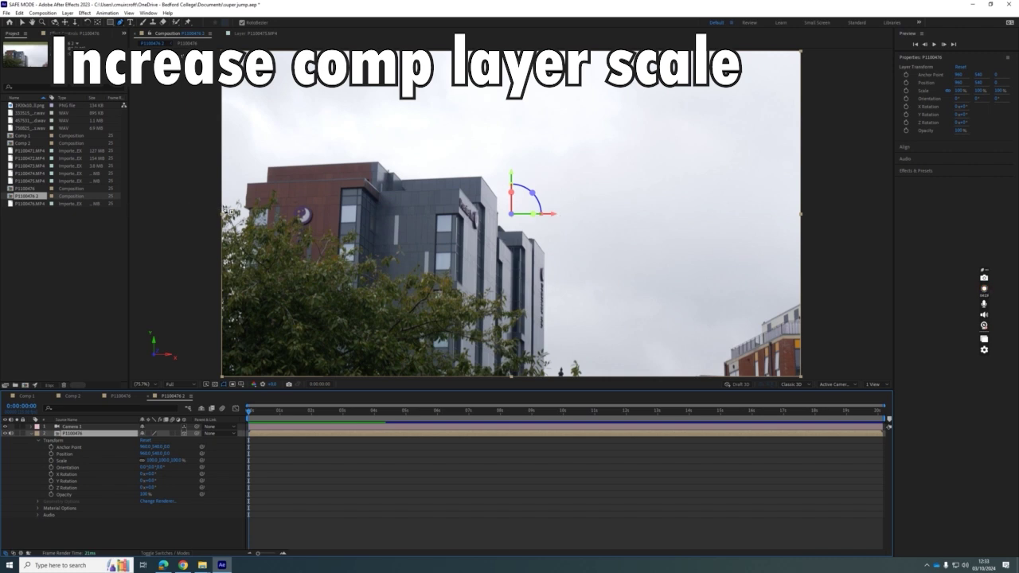
# Try shifting the P1100476 layer within the frame and undo the move
pyautogui.click(23, 24)
pyautogui.moveTo(360, 226); pyautogui.dragTo(312, 230)
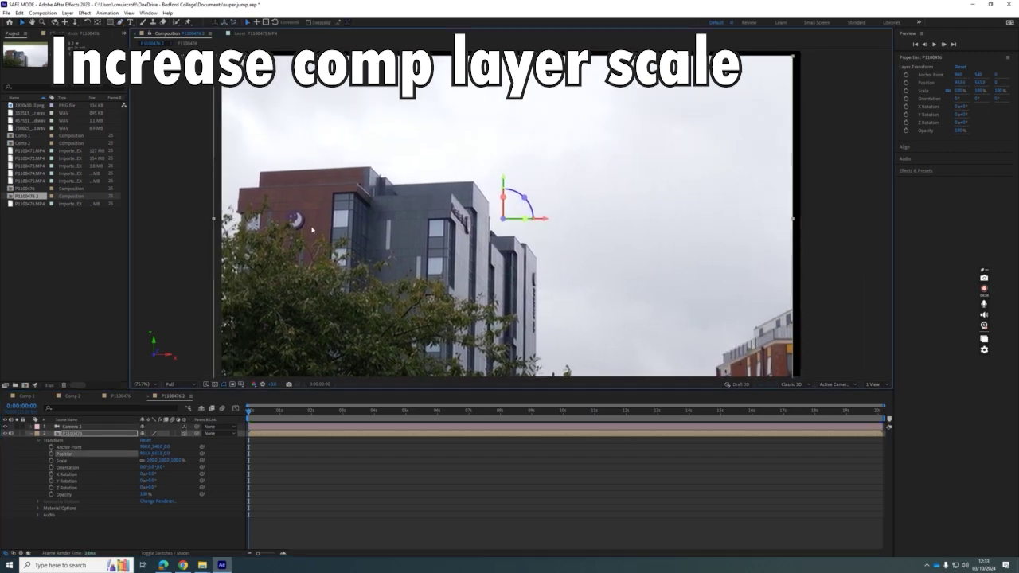
pyautogui.hotkey('ctrl', 'z')
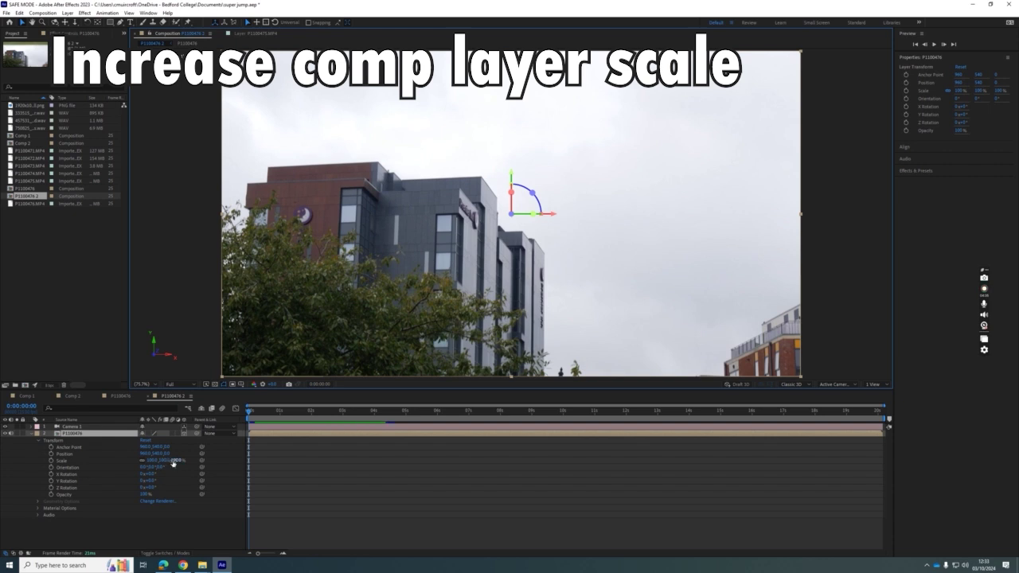
# Scale the P1100476 layer to 126% on all axes and adjust its position to about 962, 490 at 0:00:03:02
pyautogui.moveTo(173, 462); pyautogui.dragTo(184, 460)
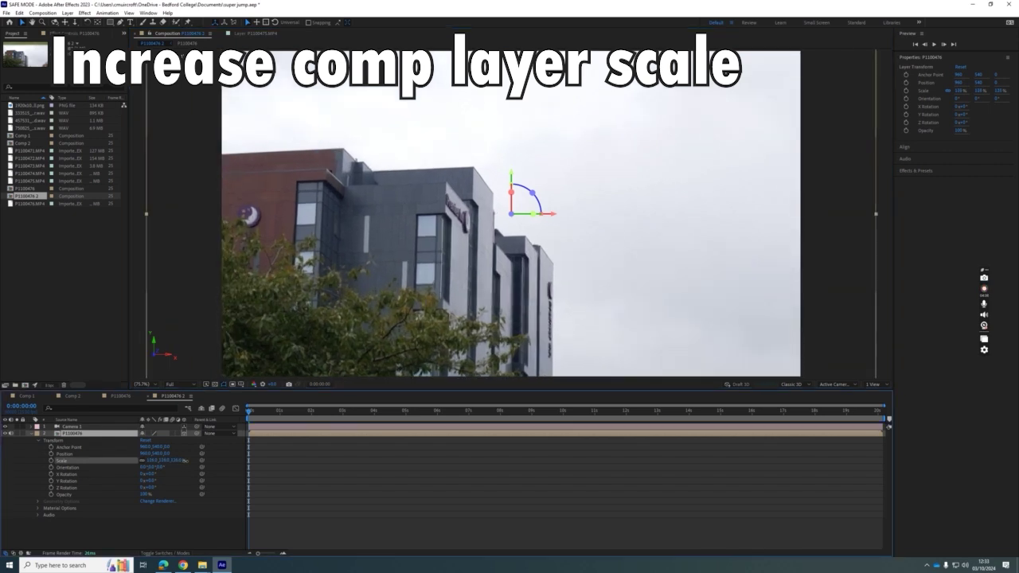
pyautogui.scroll(-2, 527, 277)
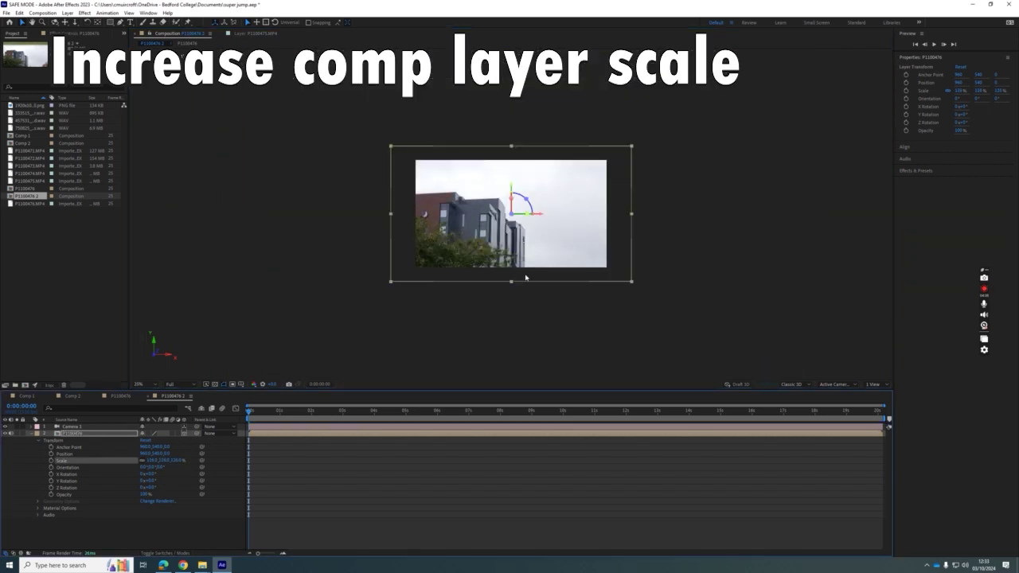
pyautogui.moveTo(249, 412); pyautogui.dragTo(345, 421)
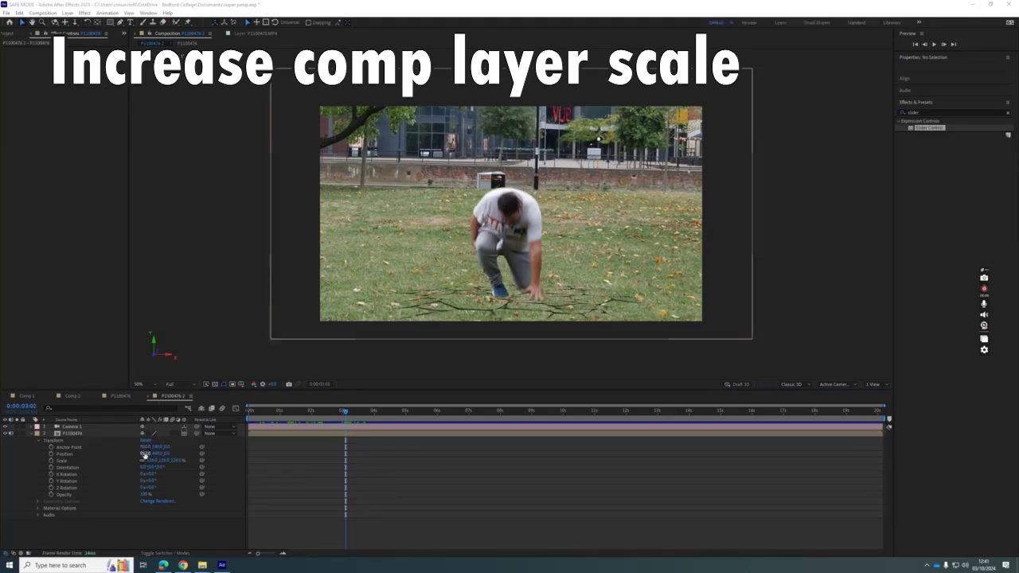
pyautogui.moveTo(144, 455); pyautogui.dragTo(151, 460)
pyautogui.click(236, 469)
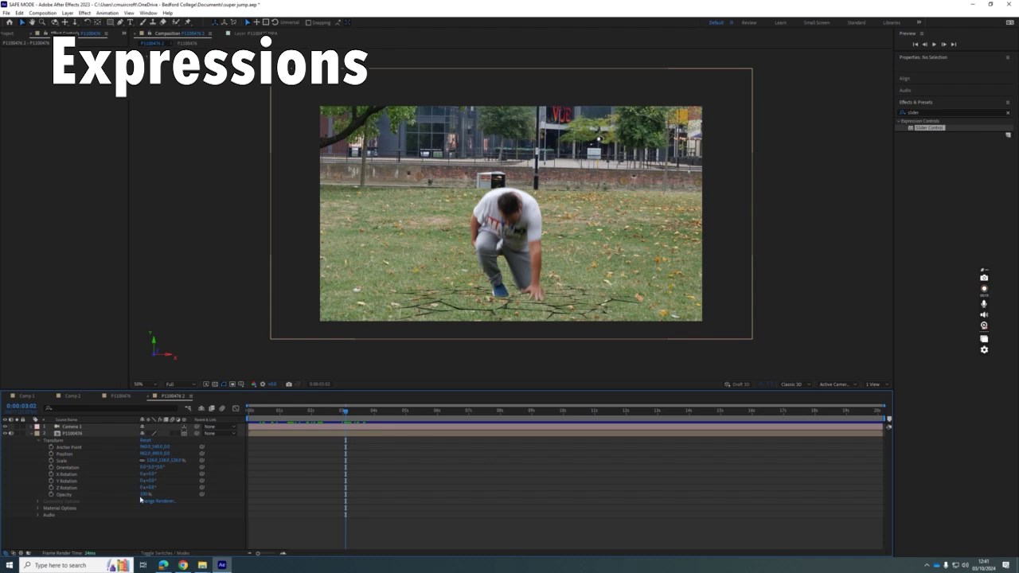
# Add the expression wiggle(20,15) to the P1100476 layer's Position and preview the shake from 0:00:01:06
pyautogui.keyDown('alt'); pyautogui.click(51, 454); pyautogui.keyUp('alt')
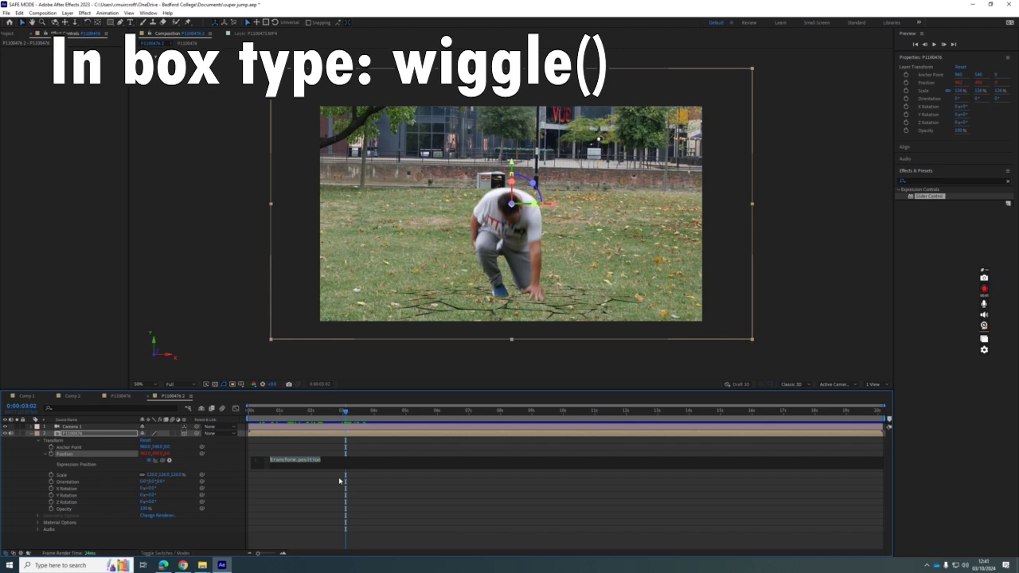
pyautogui.write('wigg')
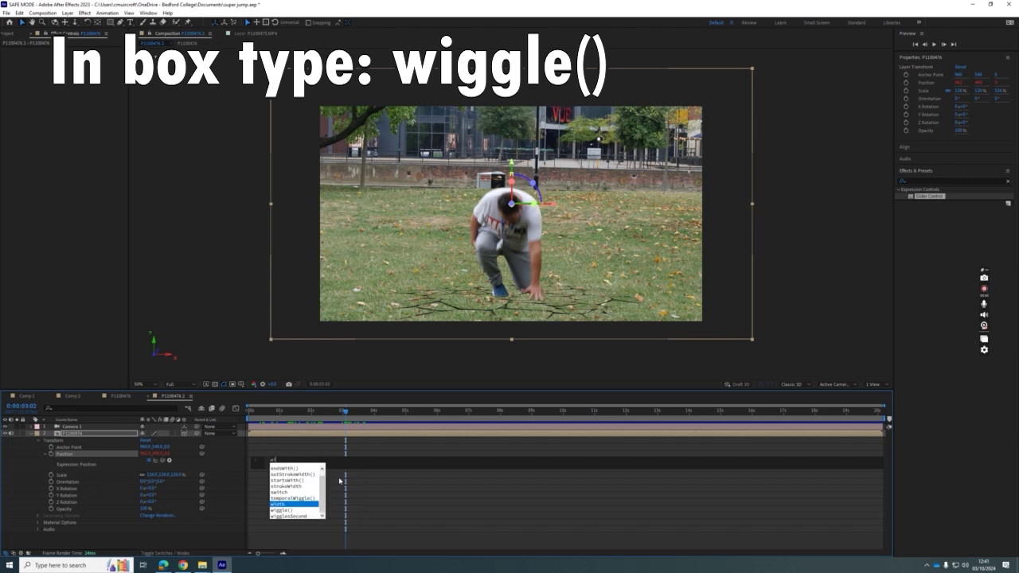
pyautogui.write('le')
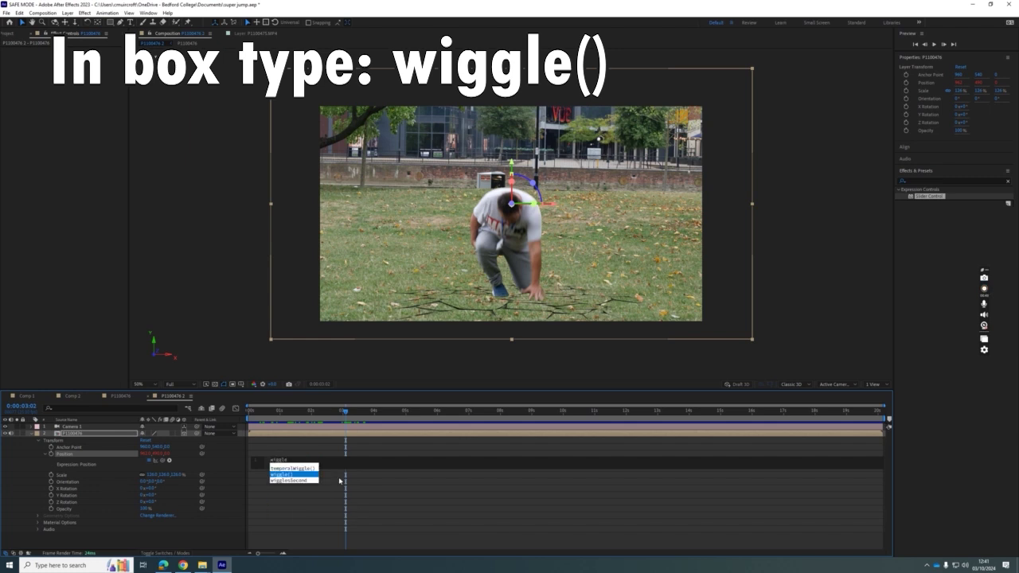
pyautogui.click(307, 475)
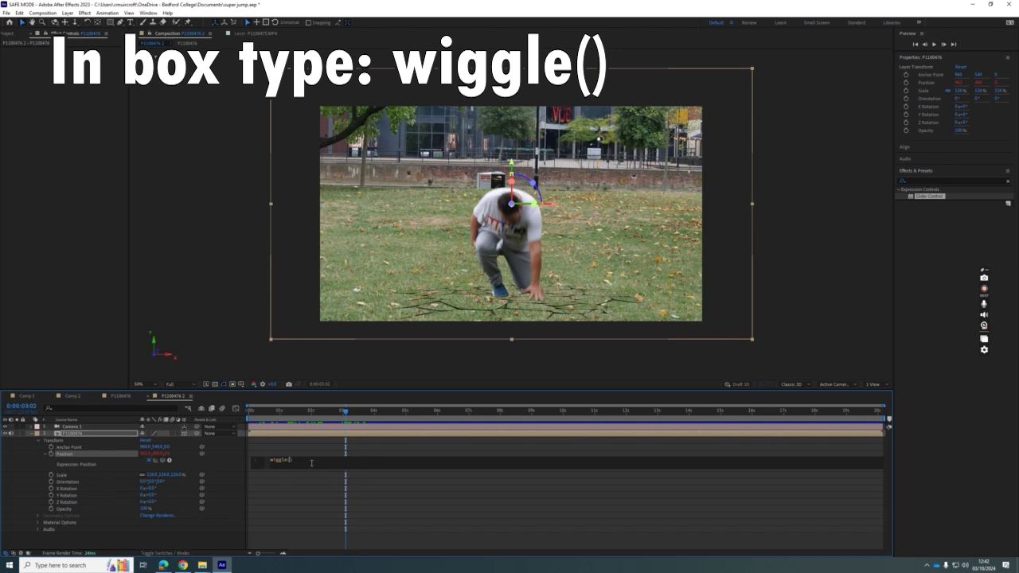
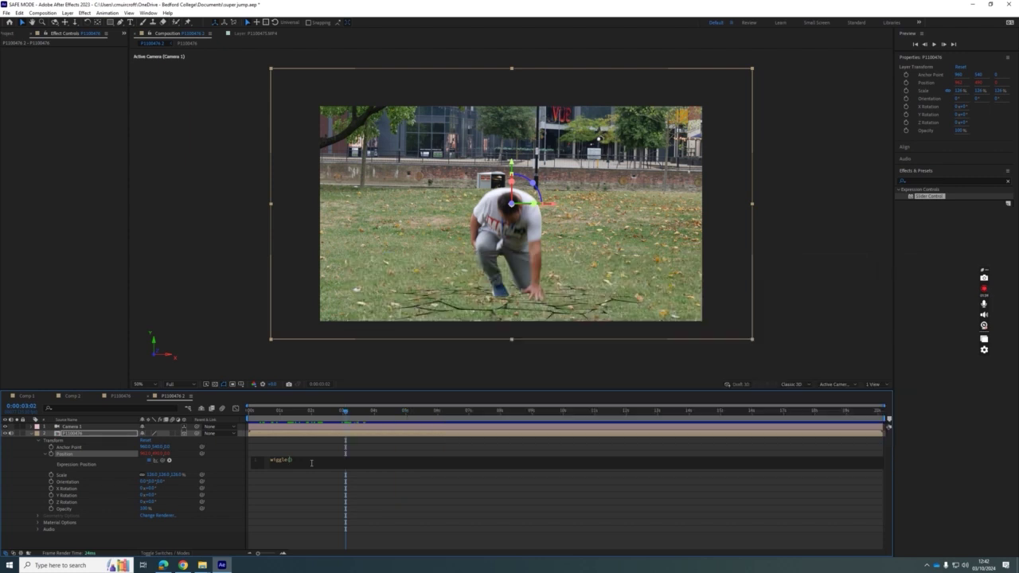
pyautogui.write('20,15')
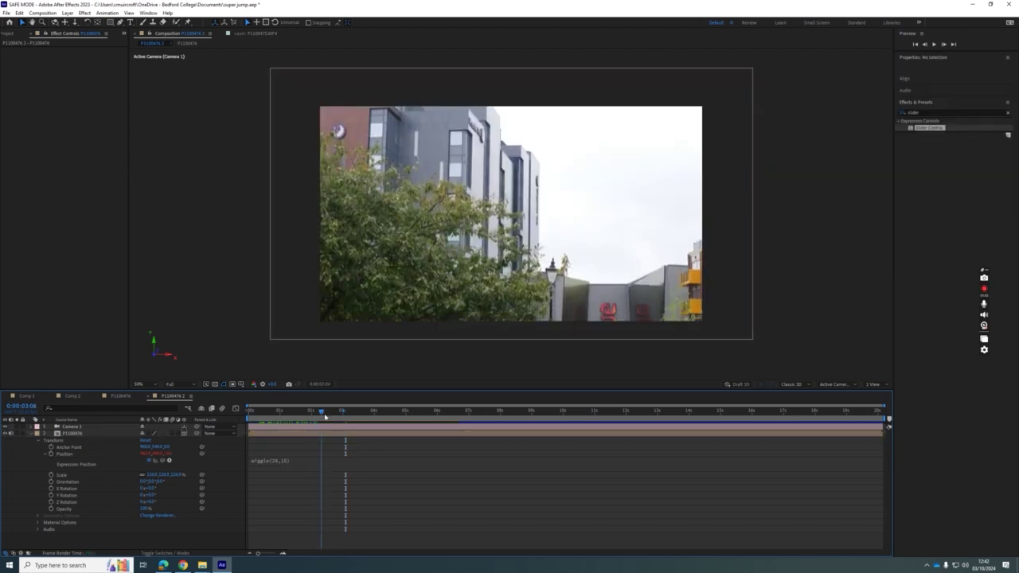
pyautogui.moveTo(325, 417); pyautogui.dragTo(288, 416)
pyautogui.press('space')
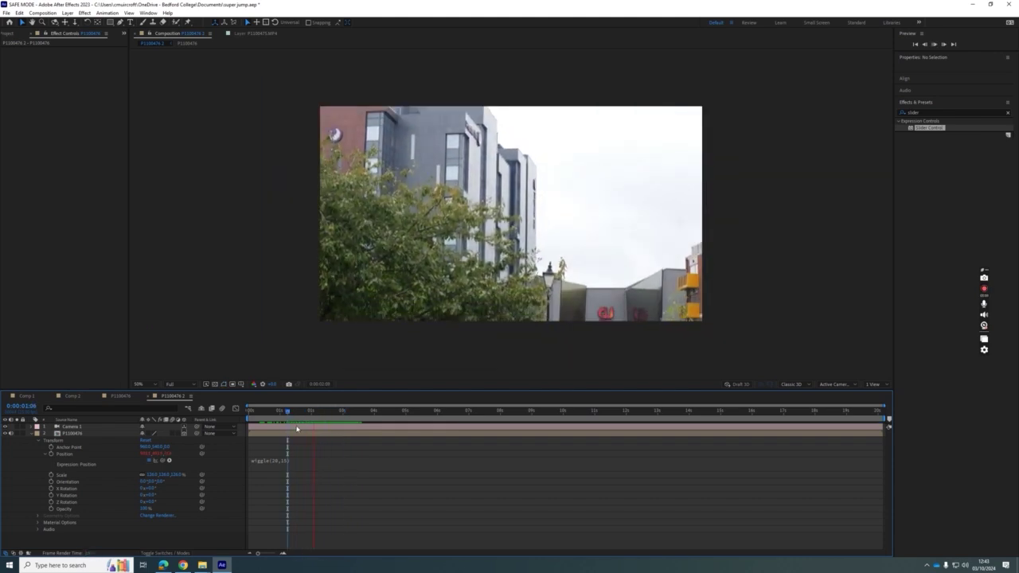
# Change the Position expression of the P1100476 layer to wiggle(20,60)
pyautogui.click(274, 462)
pyautogui.click(303, 460)
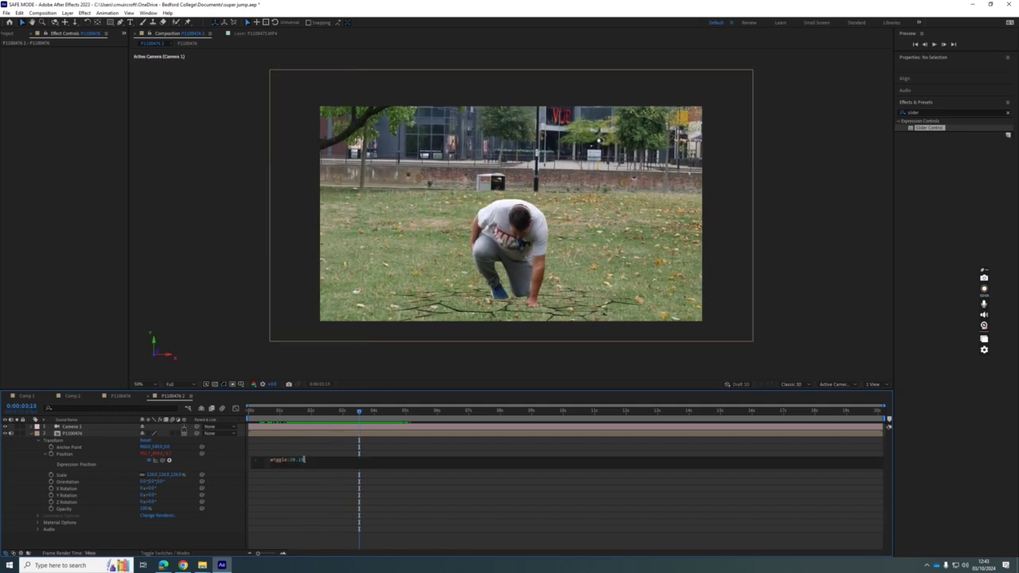
pyautogui.press('BackSpace')
pyautogui.press('BackSpace')
pyautogui.press('BackSpace')
pyautogui.write('80)')
pyautogui.click(314, 500)
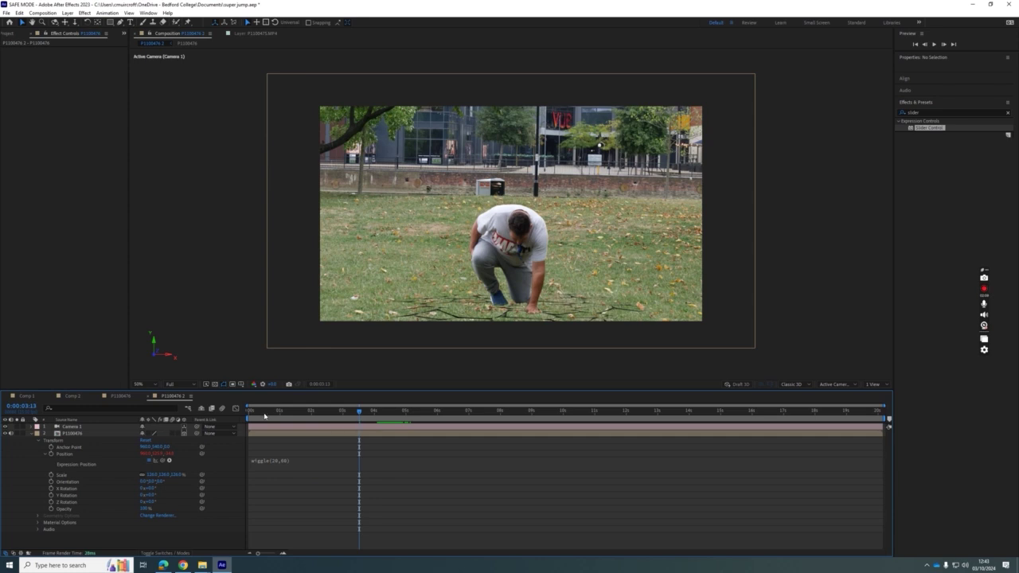
# Preview the stronger shake in the P1100476 2 composition from near its start through the landing
pyautogui.click(261, 412)
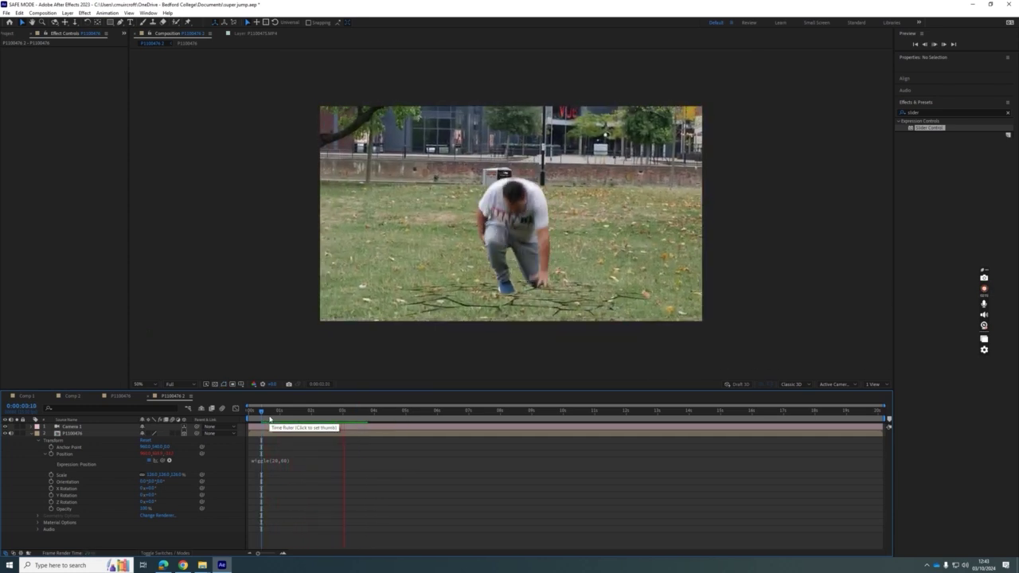
pyautogui.click(278, 413)
pyautogui.press('space')
pyautogui.press('space')
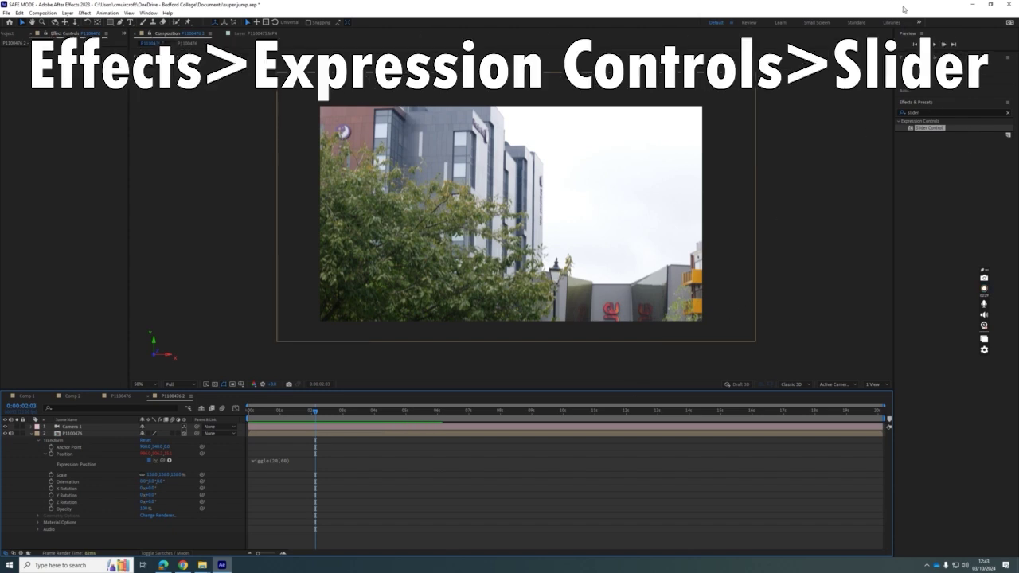
# Apply the Slider Control effect to the P1100476 layer and expand its Slider property in the timeline
pyautogui.rightClick(30, 188)
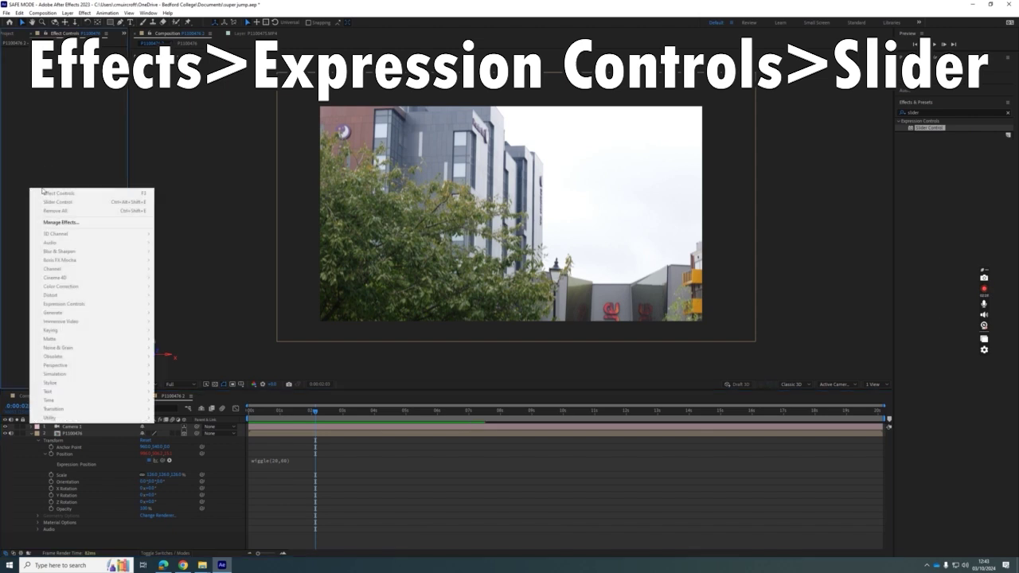
pyautogui.click(918, 223)
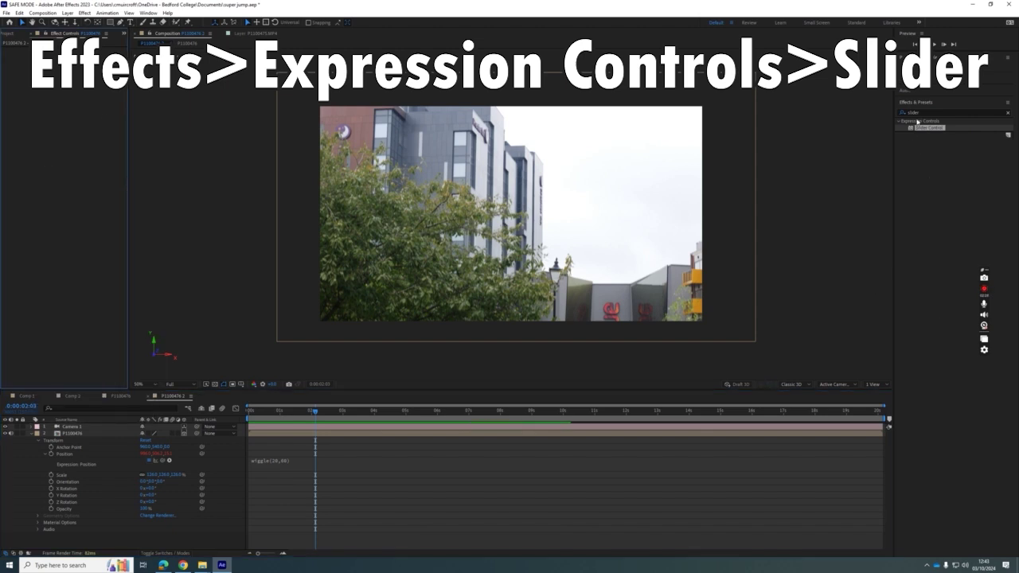
pyautogui.click(917, 112)
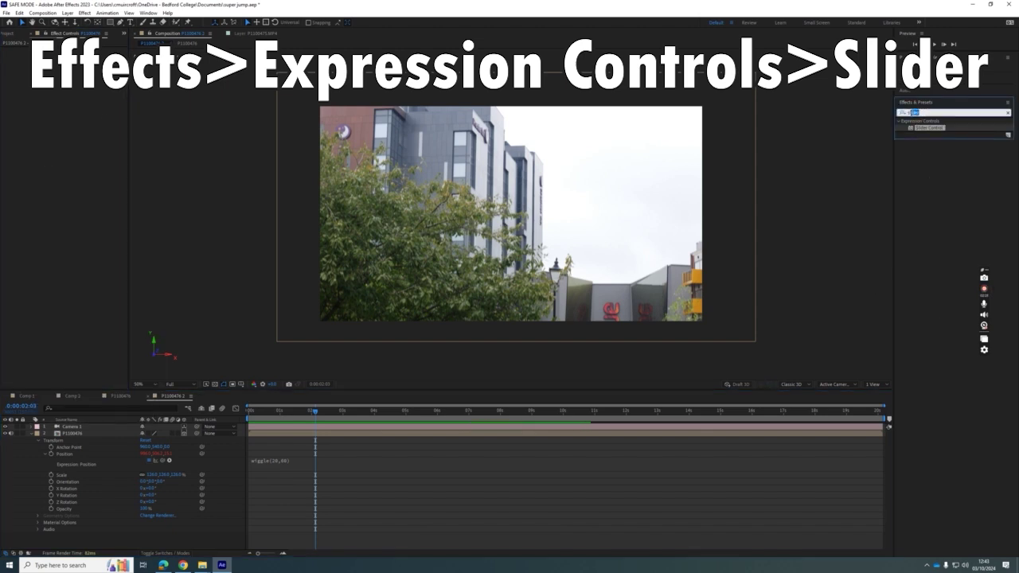
pyautogui.click(941, 174)
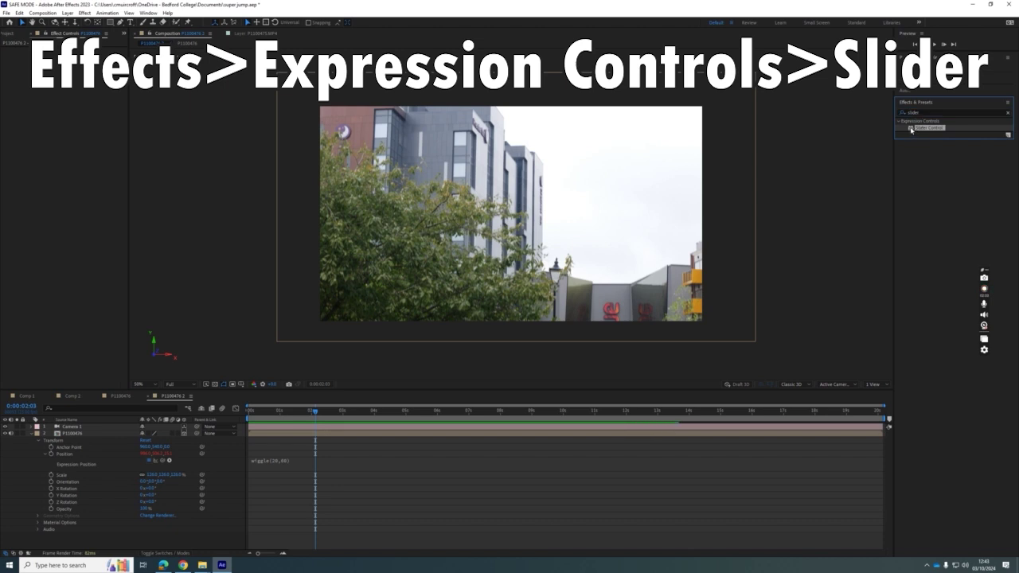
pyautogui.moveTo(911, 129); pyautogui.dragTo(60, 436)
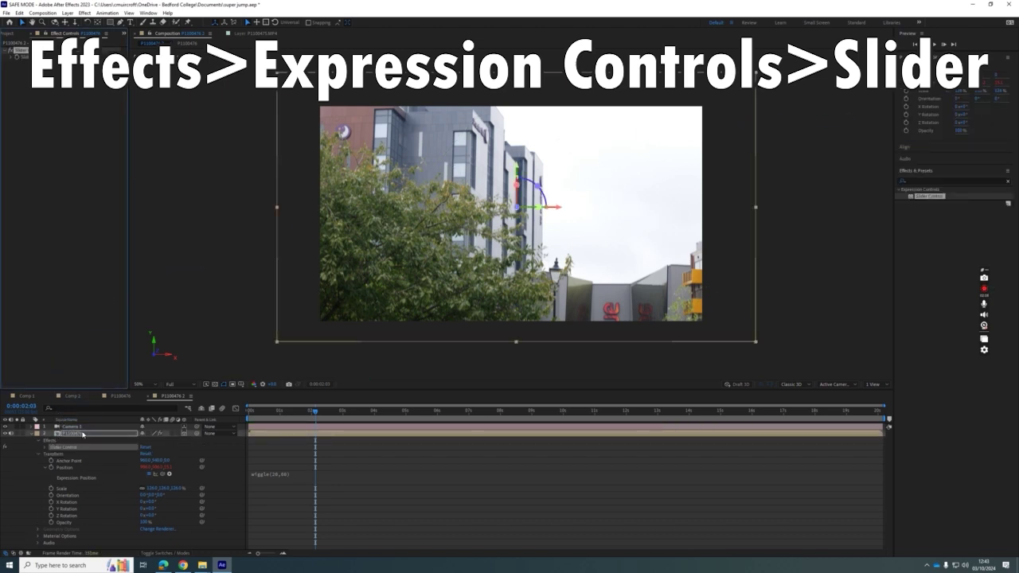
pyautogui.click(259, 411)
pyautogui.press('space')
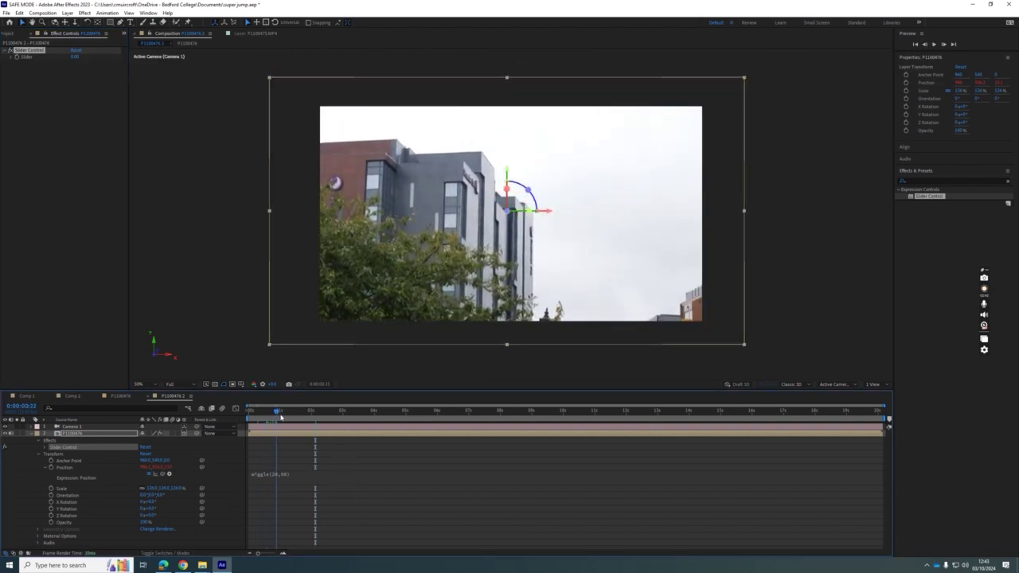
pyautogui.click(46, 447)
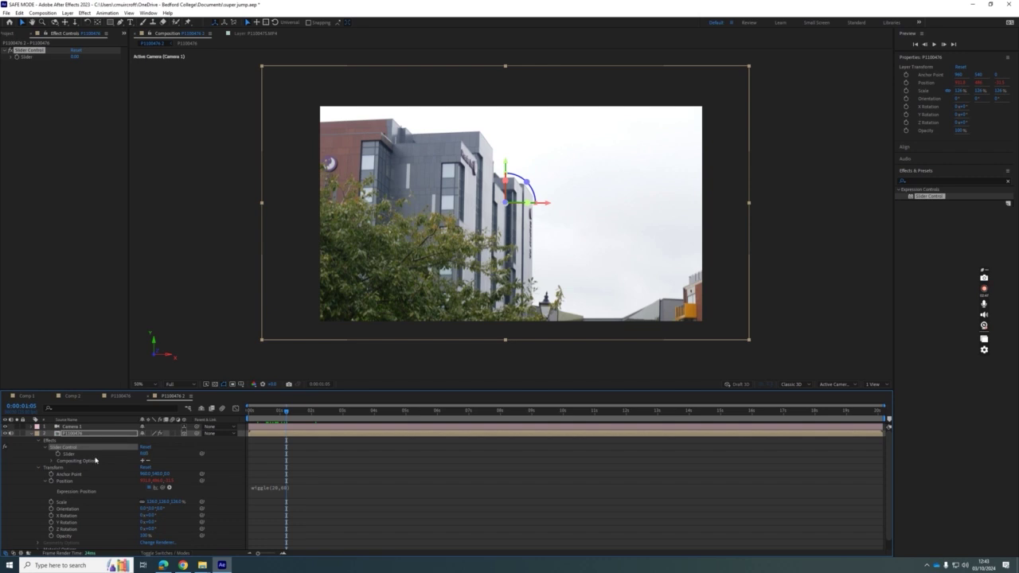
# Link the second wiggle value of the P1100476 Position expression to the slider, giving wiggle(20,effect("Slider Control")("Slider"))
pyautogui.moveTo(255, 415); pyautogui.dragTo(284, 416)
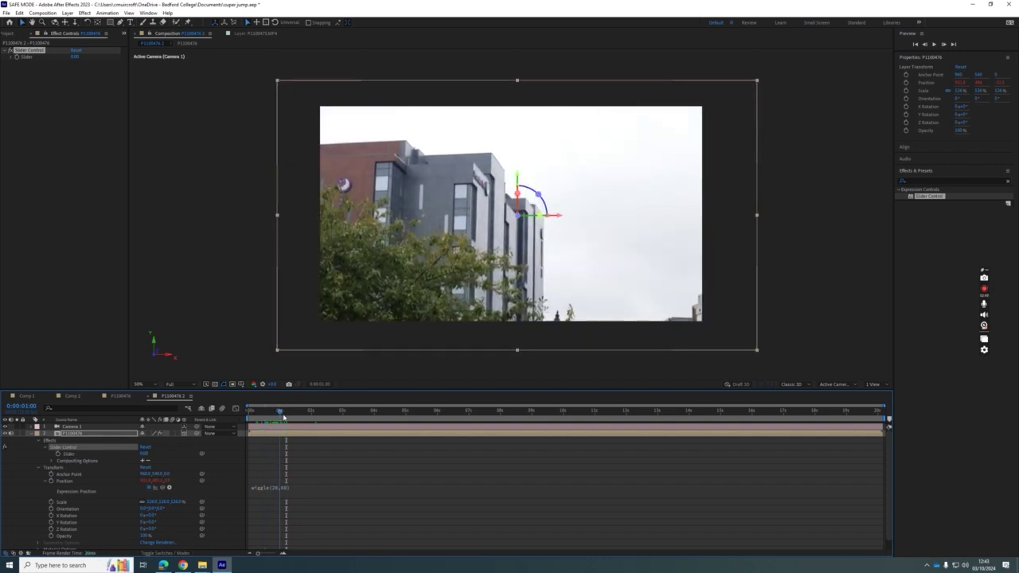
pyautogui.click(277, 491)
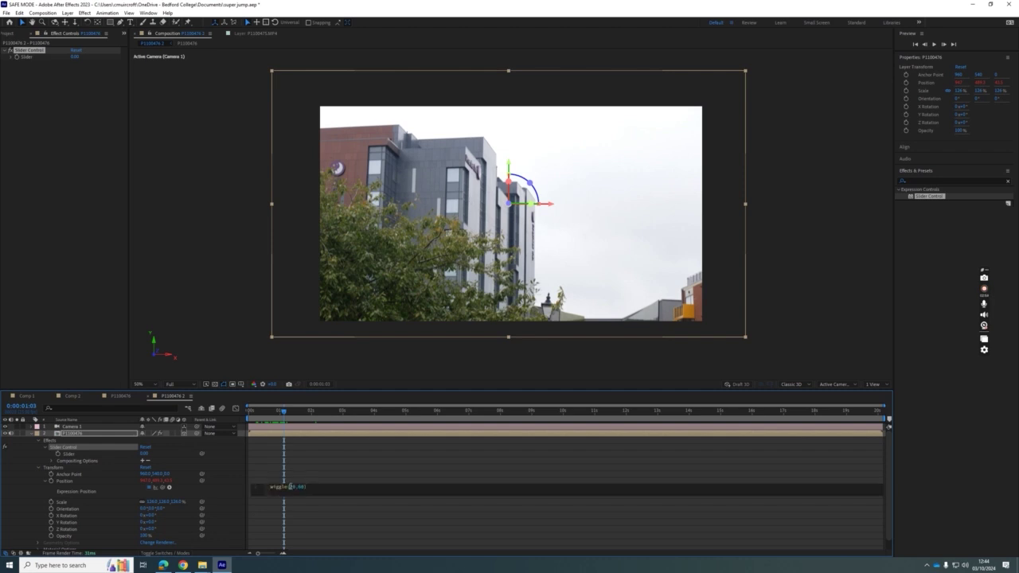
pyautogui.click(304, 486)
pyautogui.doubleClick(301, 487)
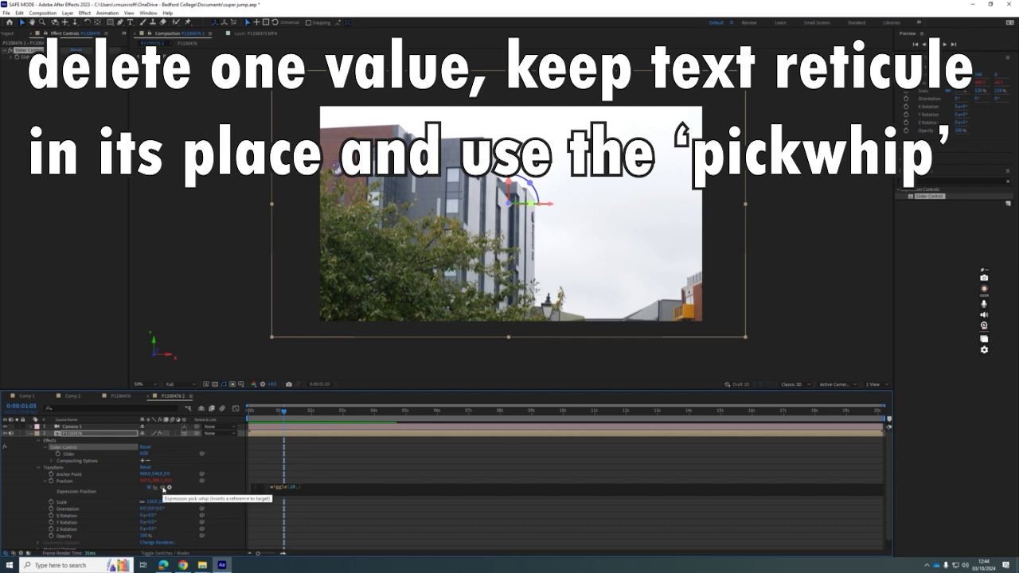
pyautogui.moveTo(162, 490); pyautogui.dragTo(69, 457)
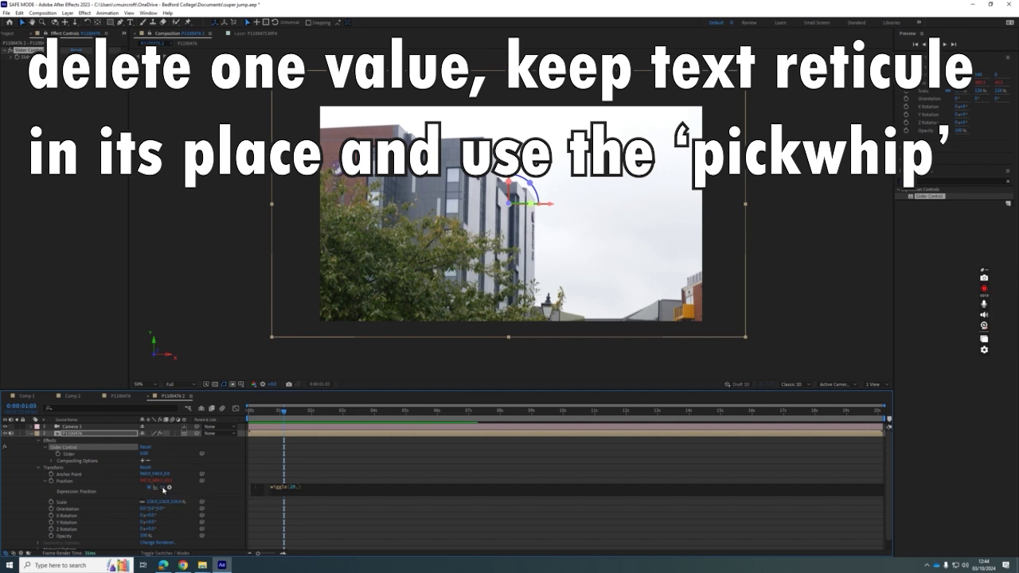
pyautogui.moveTo(169, 487); pyautogui.dragTo(71, 459)
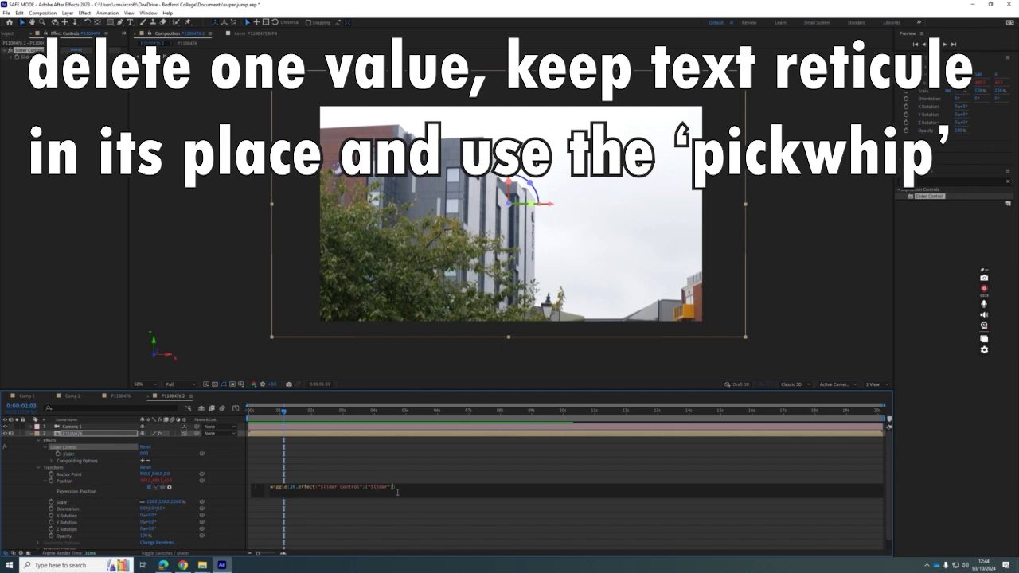
pyautogui.click(440, 515)
pyautogui.click(335, 488)
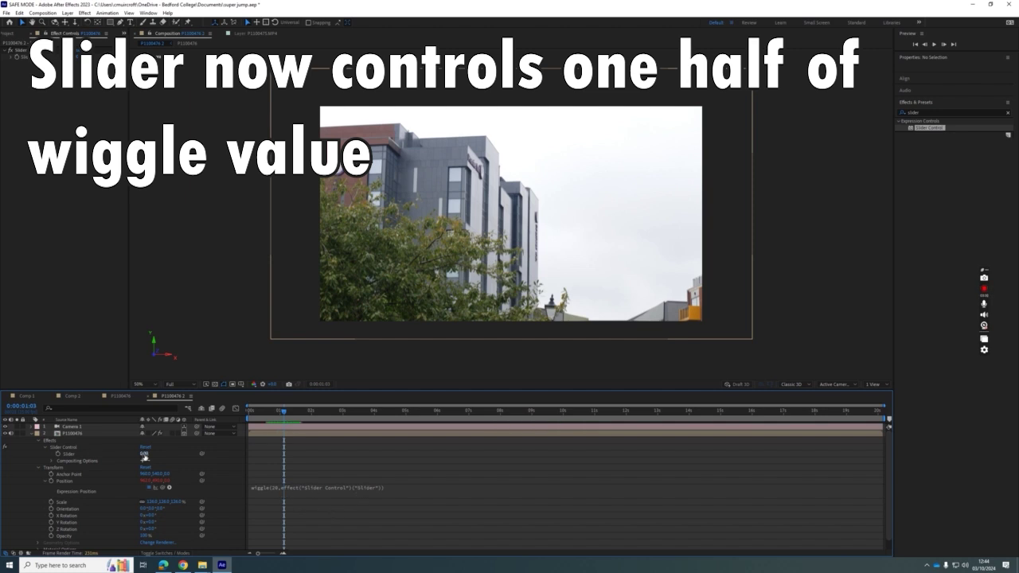
# Try a much larger Slider value on the P1100476 layer and scrub to 0:00:02:15 to test the shake
pyautogui.moveTo(283, 413); pyautogui.dragTo(311, 415)
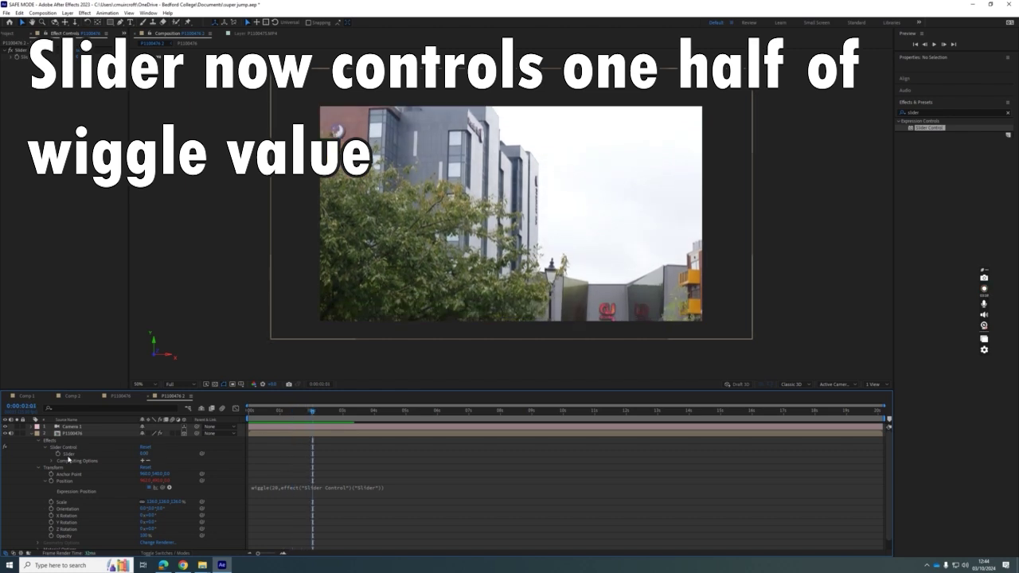
pyautogui.moveTo(312, 414)
pyautogui.mouseDown()
pyautogui.moveTo(338, 416)
pyautogui.moveTo(300, 421)
pyautogui.mouseUp()
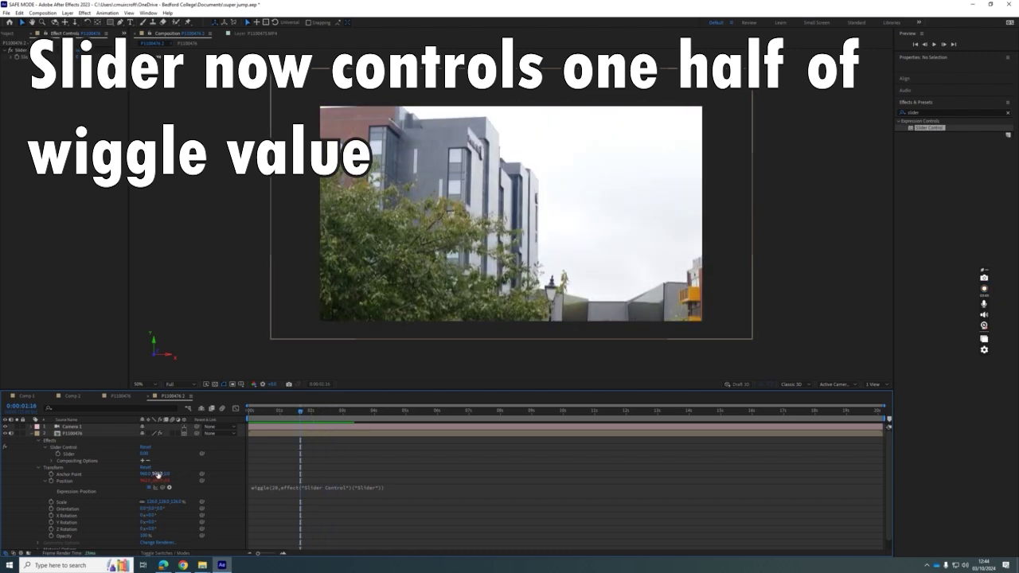
pyautogui.moveTo(144, 453); pyautogui.dragTo(152, 453)
pyautogui.click(64, 447)
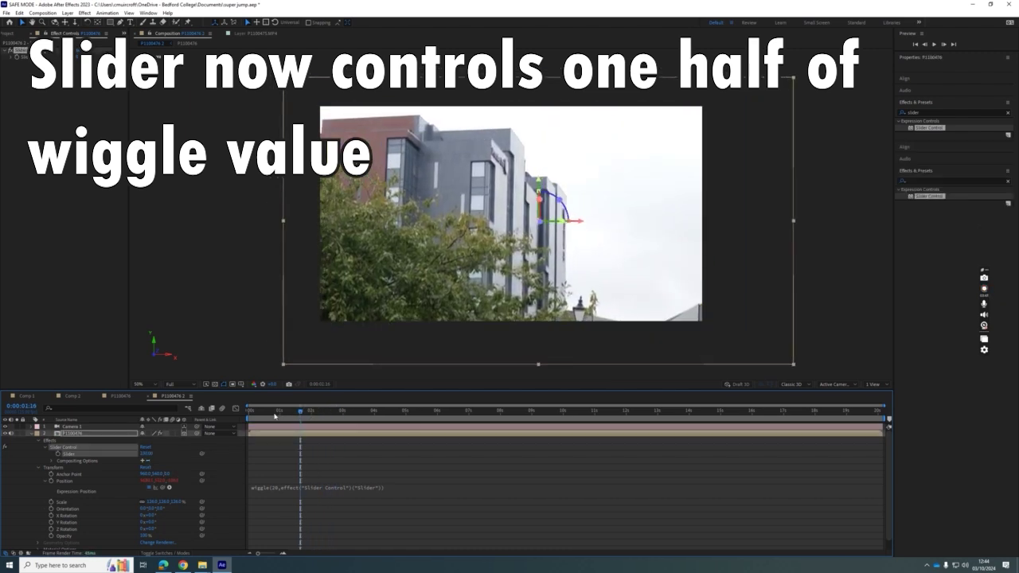
pyautogui.moveTo(300, 411); pyautogui.dragTo(331, 415)
# Set the P1100476 layer's Slider to 10 and preview the shake through the landing
pyautogui.click(148, 453)
pyautogui.write('40')
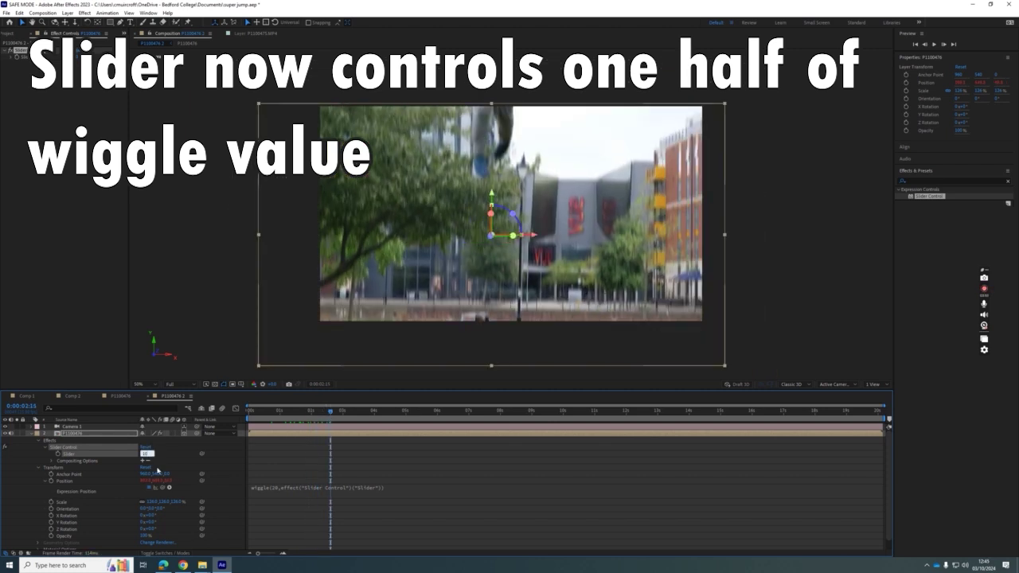
pyautogui.press('Return')
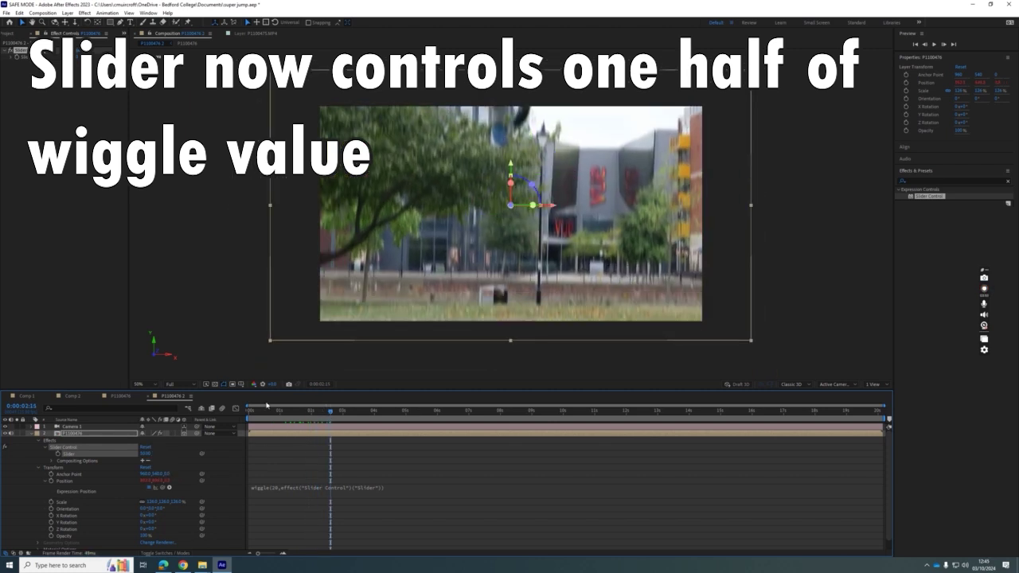
pyautogui.click(322, 412)
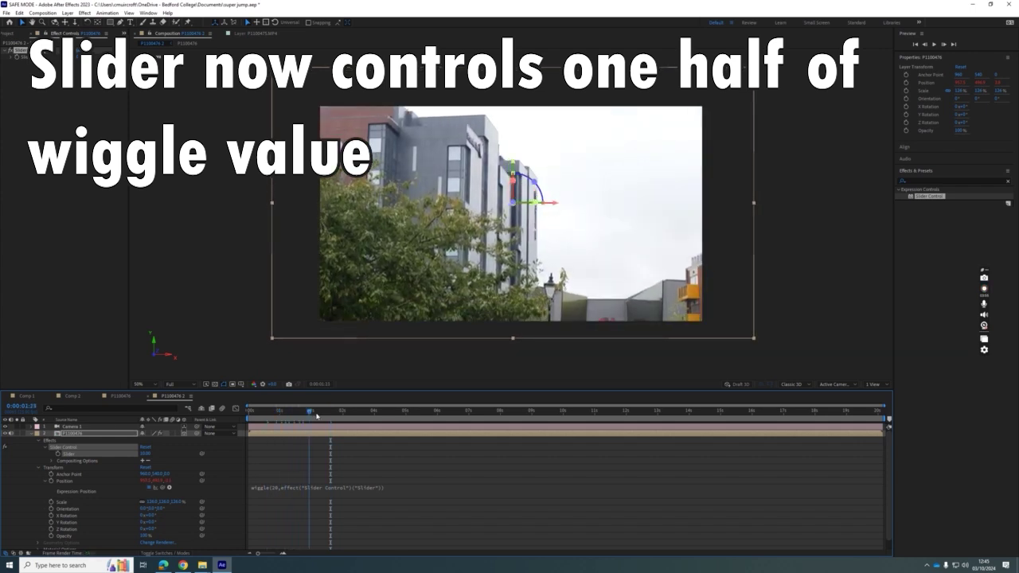
pyautogui.moveTo(326, 418); pyautogui.dragTo(345, 422)
pyautogui.click(275, 412)
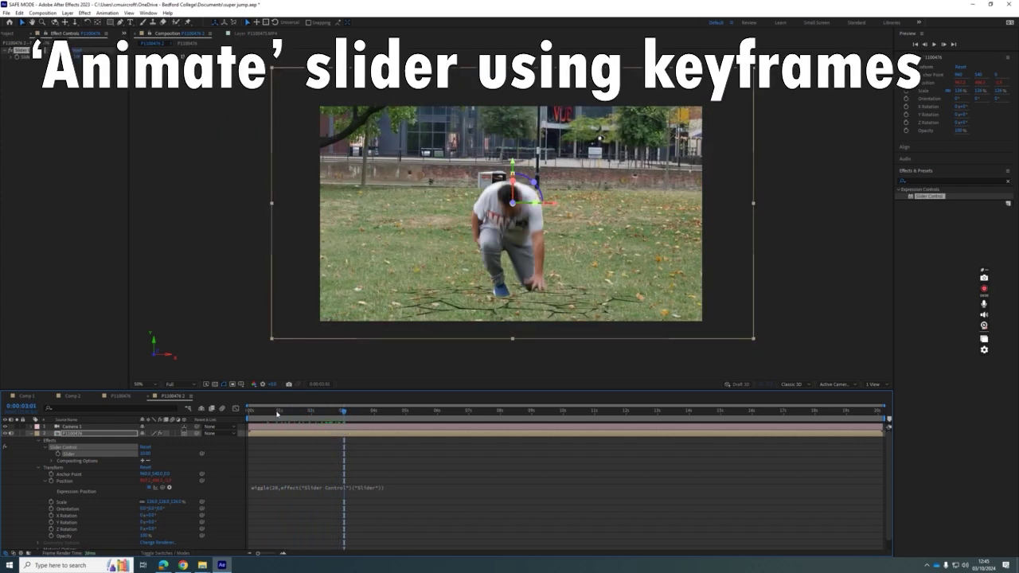
pyautogui.press('space')
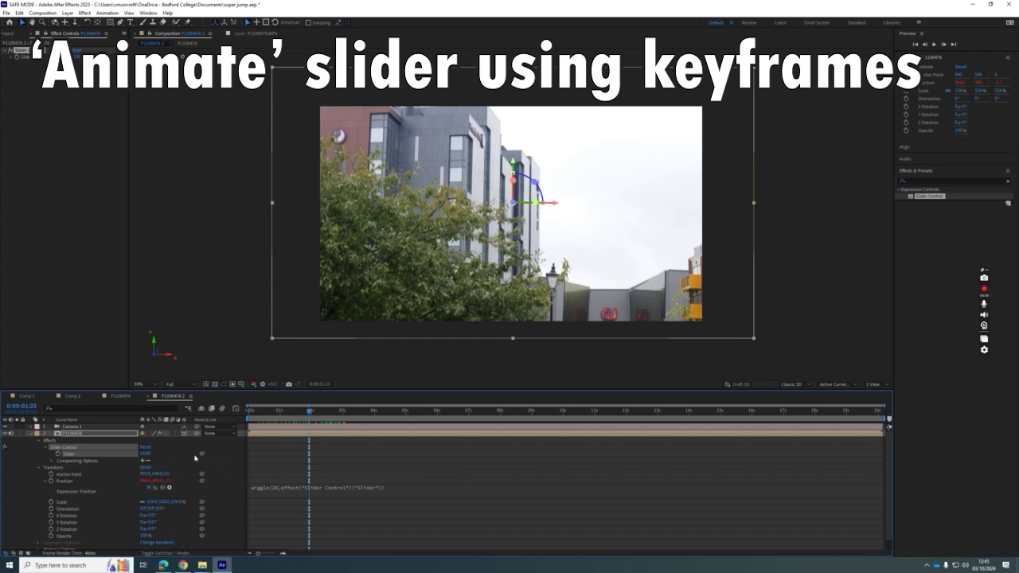
# Keyframe the Slider at its current value at 0:00:01:23 and add a keyframe of 0 at 0:00:01:15
pyautogui.click(57, 453)
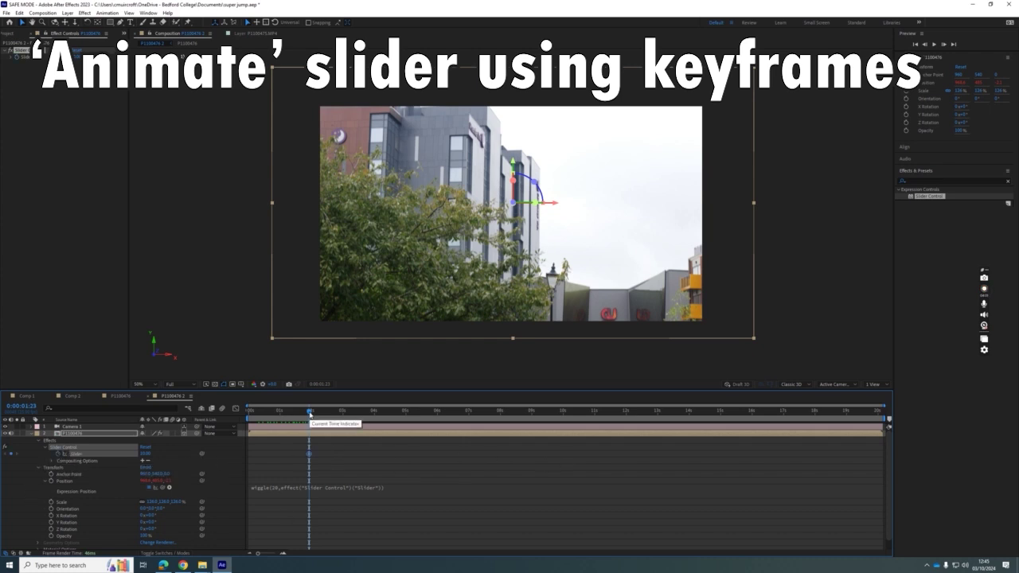
pyautogui.moveTo(309, 414); pyautogui.dragTo(297, 412)
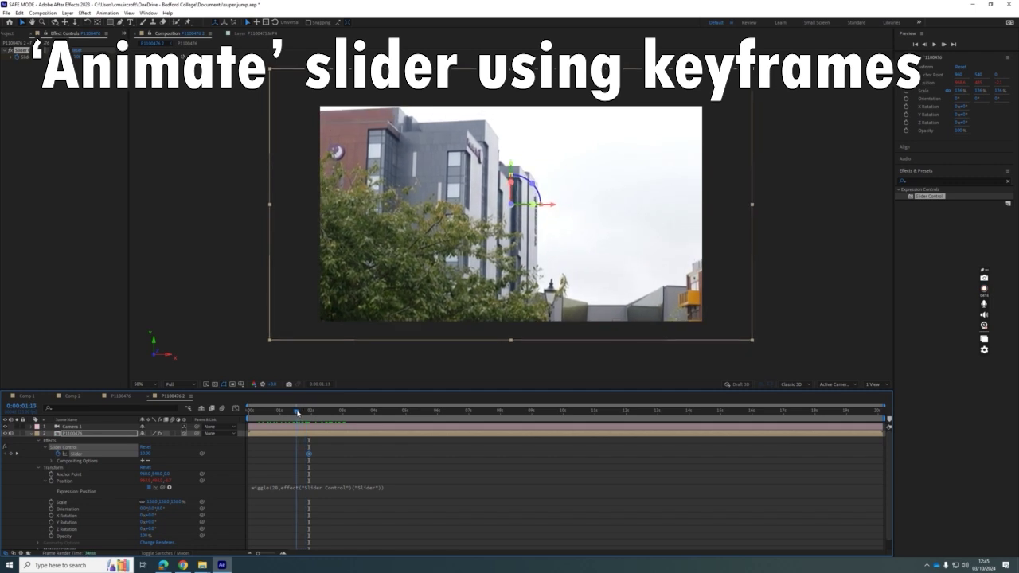
pyautogui.moveTo(144, 454)
pyautogui.mouseDown()
pyautogui.moveTo(121, 455)
pyautogui.moveTo(139, 453)
pyautogui.mouseUp()
pyautogui.click(144, 454)
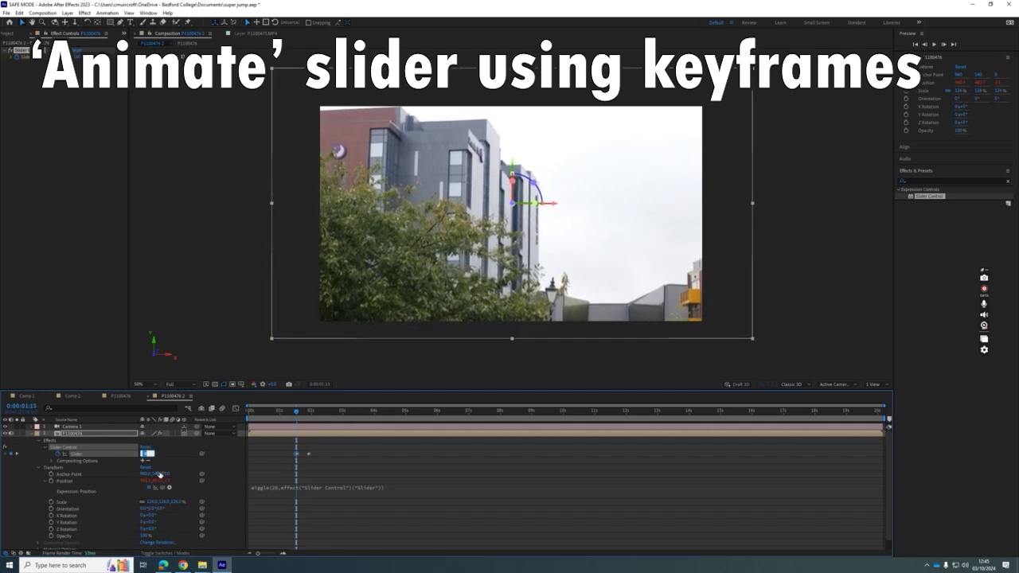
pyautogui.write('0')
pyautogui.press('Return')
# Preview the keyframed shake in the P1100476 2 composition from just before the first Slider keyframe
pyautogui.moveTo(277, 413); pyautogui.dragTo(295, 412)
pyautogui.click(300, 429)
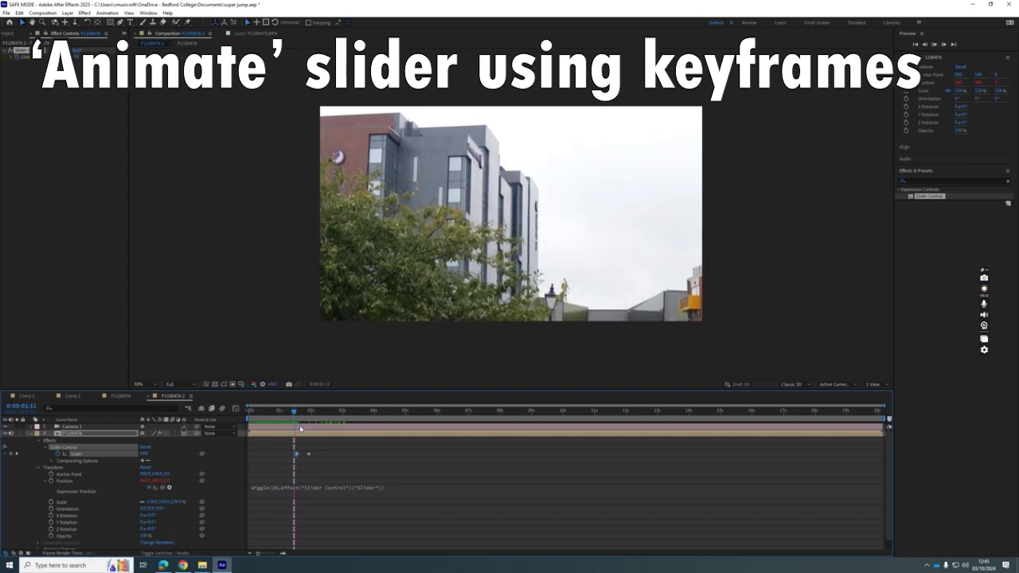
pyautogui.press('space')
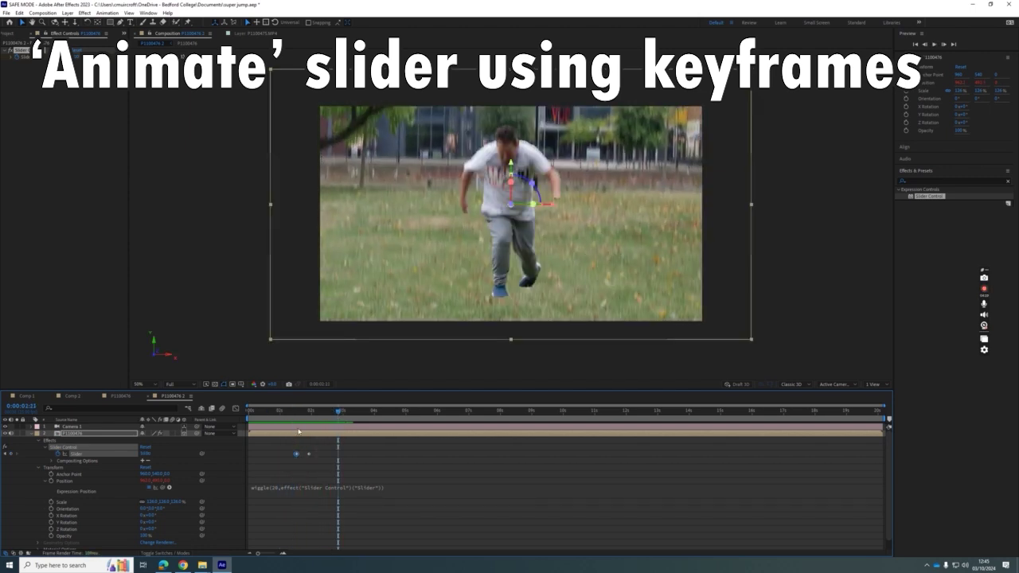
pyautogui.click(290, 413)
pyautogui.press('space')
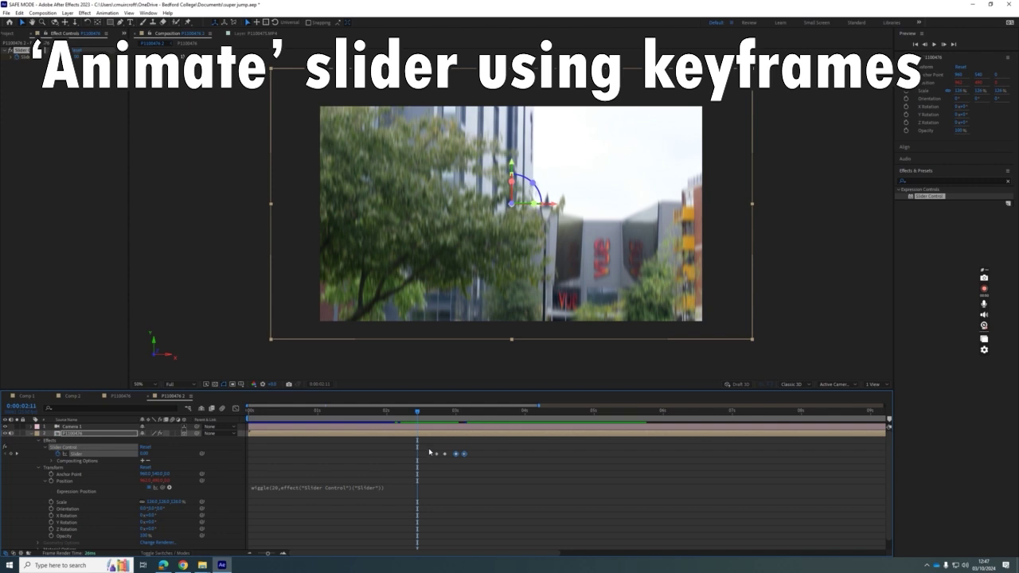
# Shift the first two Slider keyframes slightly later, close to the last pair, and preview the landing
pyautogui.click(430, 454)
pyautogui.moveTo(428, 443); pyautogui.dragTo(450, 453)
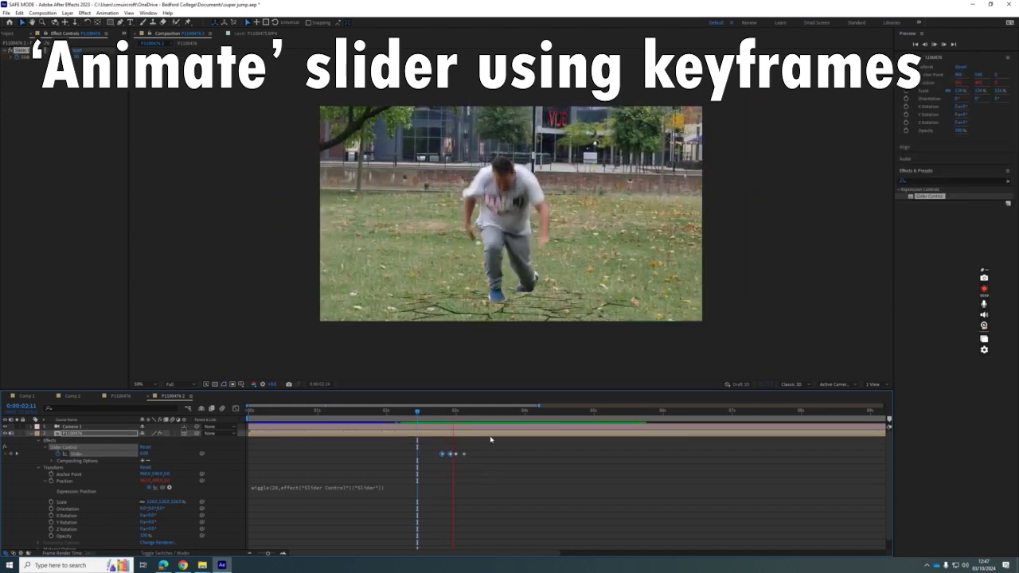
pyautogui.press('space')
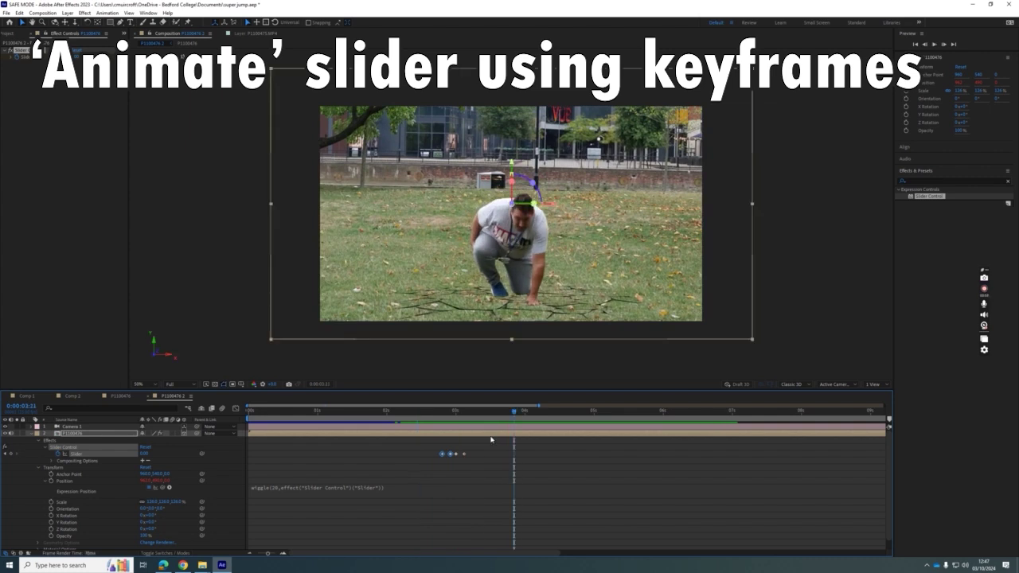
# Preview Comp 2 from 0:00:04:18 through the landing and scrub from 0:00:05:17 to 0:00:08:06
pyautogui.click(74, 396)
pyautogui.click(320, 410)
pyautogui.press('space')
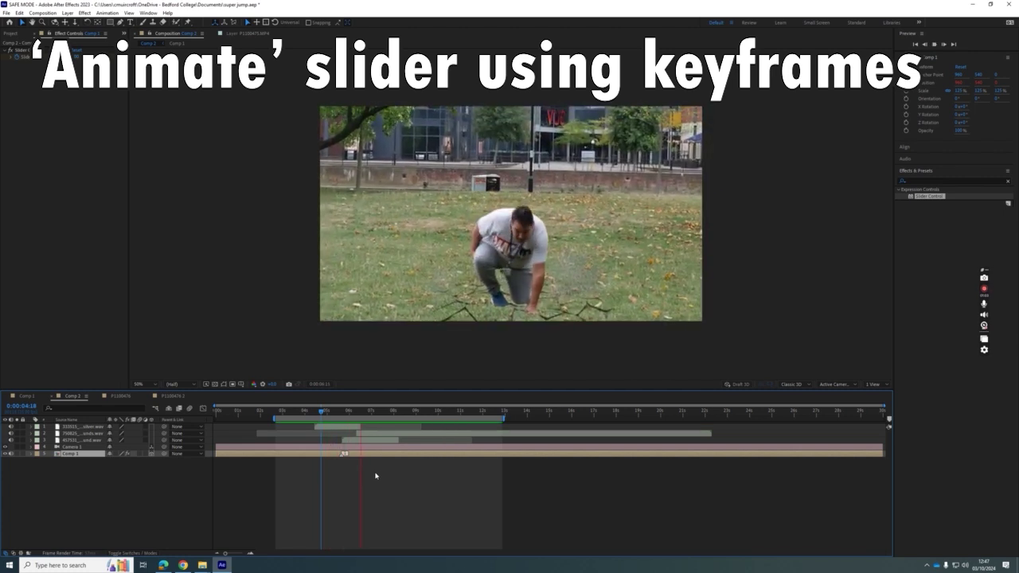
pyautogui.press('space')
pyautogui.click(342, 411)
pyautogui.click(344, 414)
pyautogui.click(343, 414)
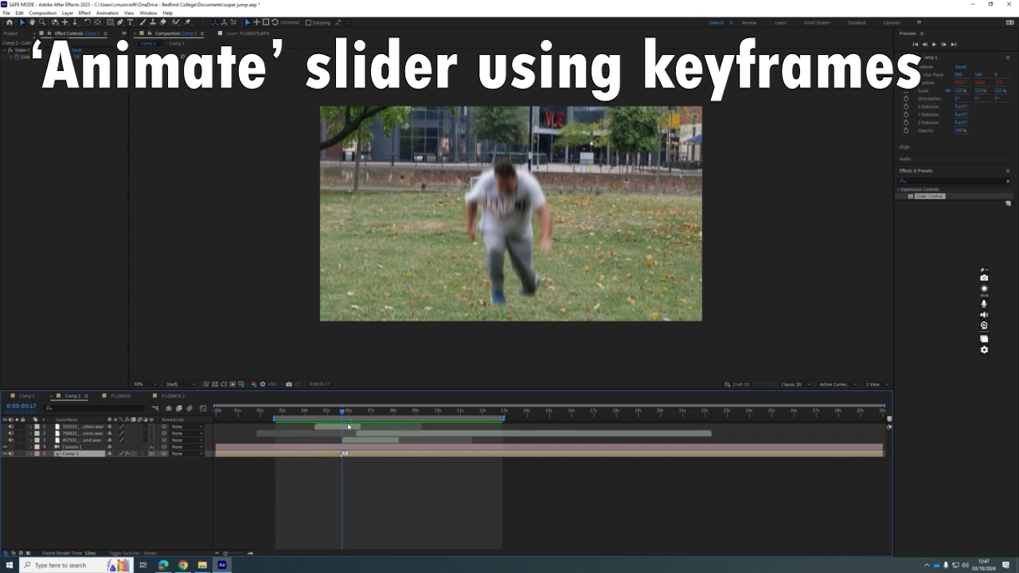
pyautogui.moveTo(342, 414); pyautogui.dragTo(399, 418)
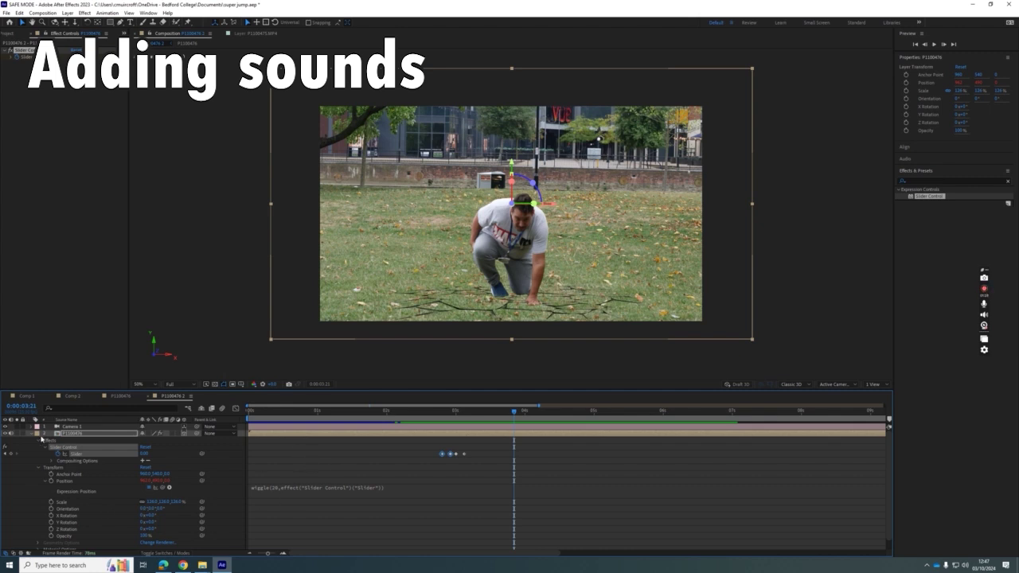
# Collapse the P1100476 layer's properties and expand the first sound layer in Comp 2
pyautogui.click(32, 437)
pyautogui.click(70, 473)
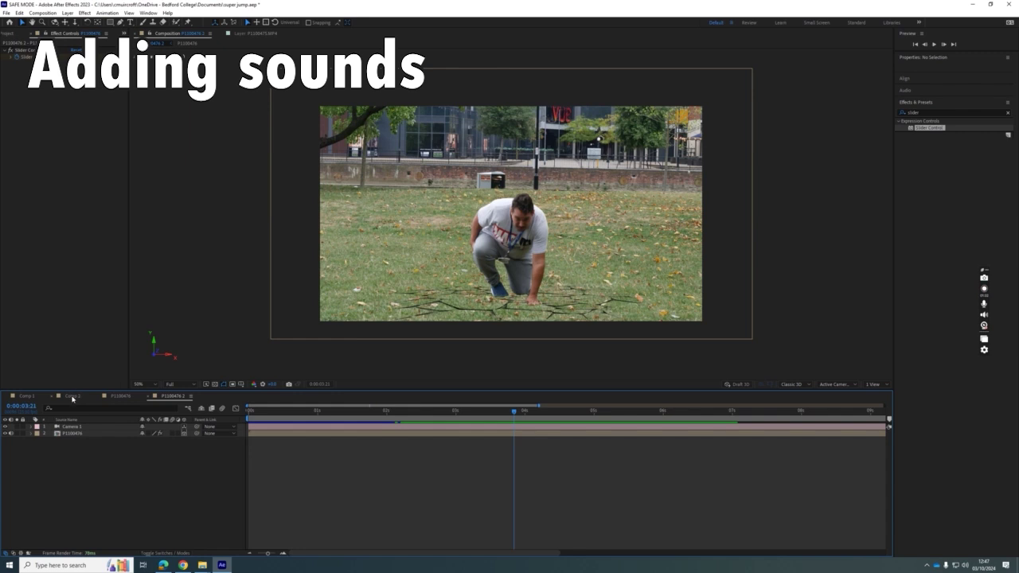
pyautogui.click(71, 396)
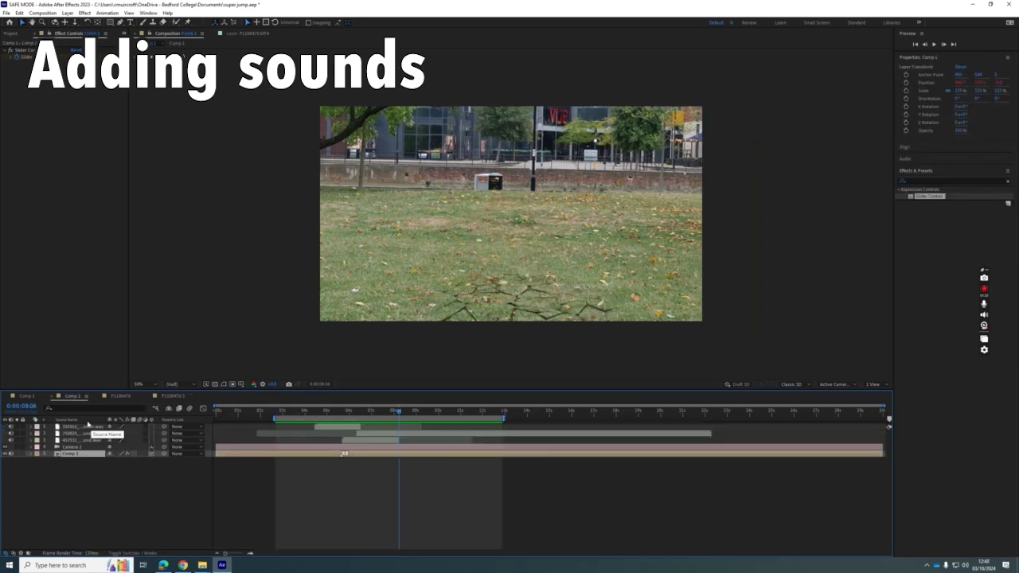
pyautogui.click(31, 427)
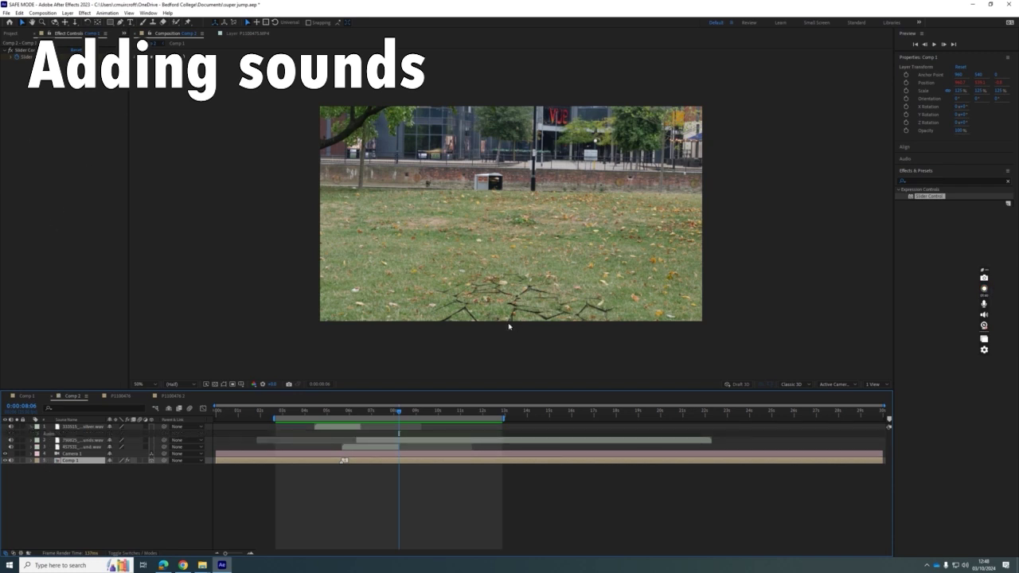
# Display the audio waveform of the first sound layer and preview Comp 2 from about five seconds through the landing
pyautogui.click(36, 435)
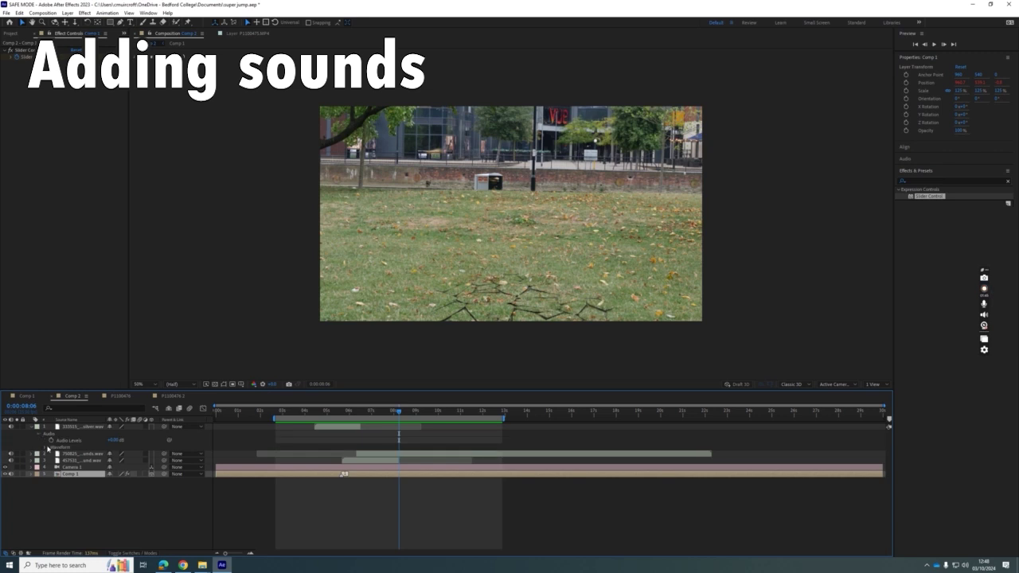
pyautogui.click(45, 448)
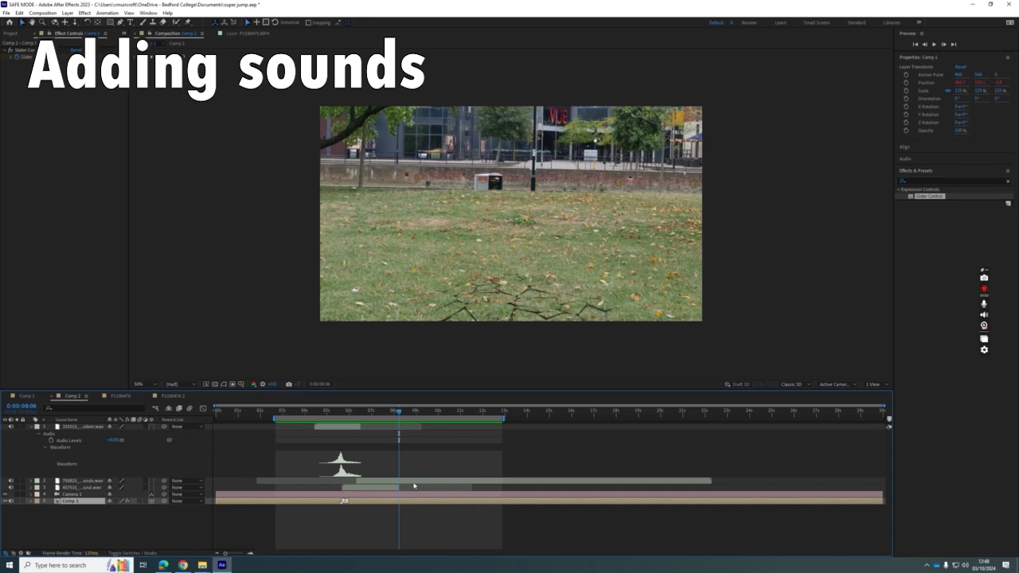
pyautogui.click(329, 412)
pyautogui.press('space')
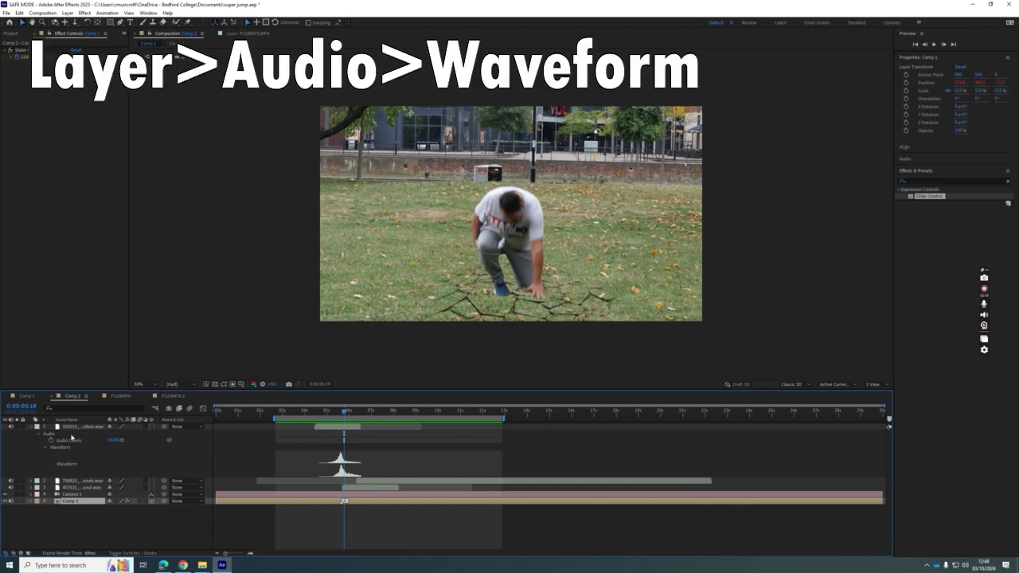
# Fine-tune the end of the first sound layer just after its single waveform burst and preview Comp 2 from 0:00:02:22
pyautogui.moveTo(359, 427)
pyautogui.mouseDown()
pyautogui.moveTo(405, 429)
pyautogui.moveTo(362, 428)
pyautogui.mouseUp()
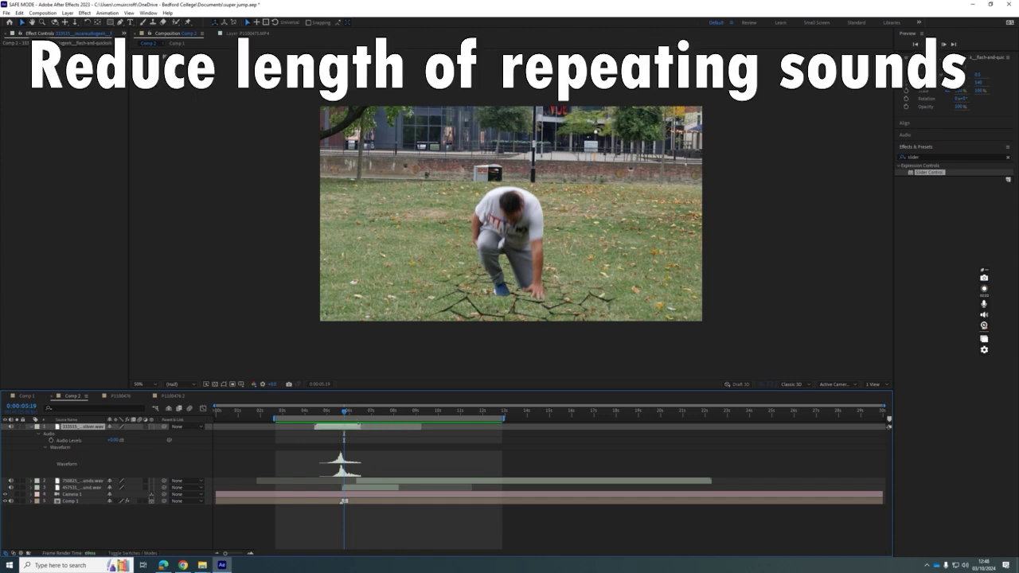
pyautogui.moveTo(362, 427)
pyautogui.mouseDown()
pyautogui.moveTo(401, 428)
pyautogui.moveTo(363, 428)
pyautogui.mouseUp()
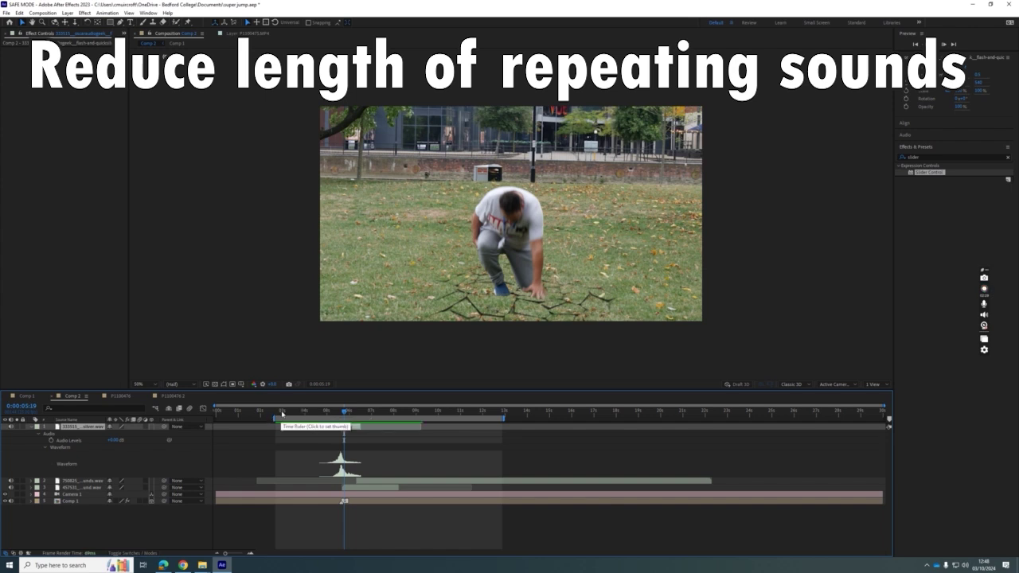
pyautogui.click(279, 413)
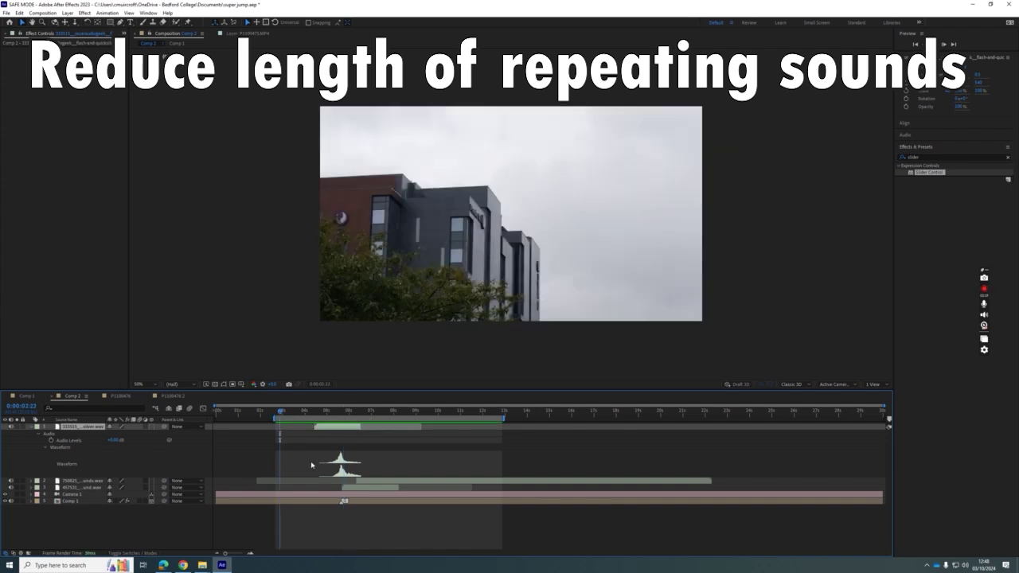
pyautogui.press('space')
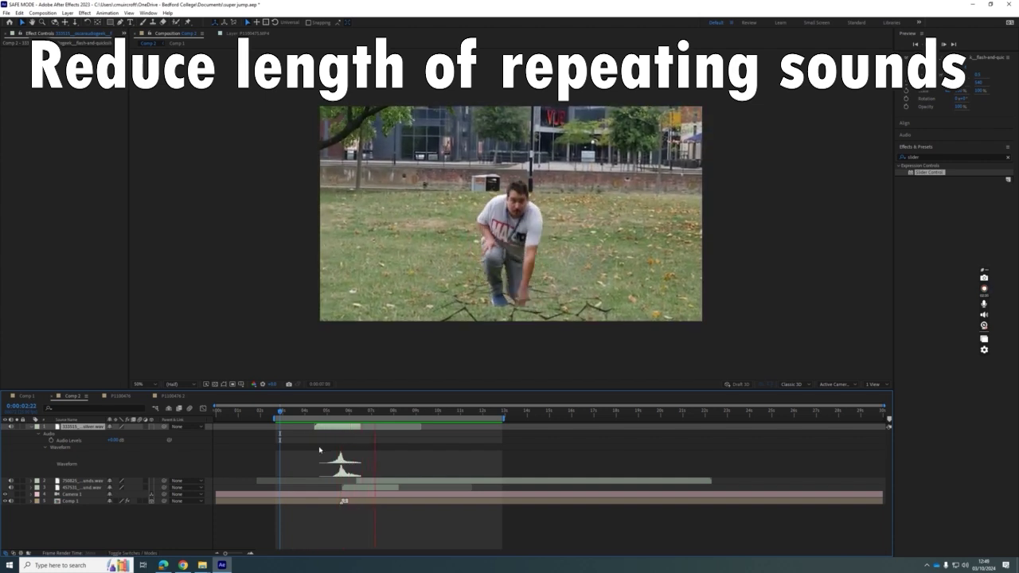
pyautogui.press('space')
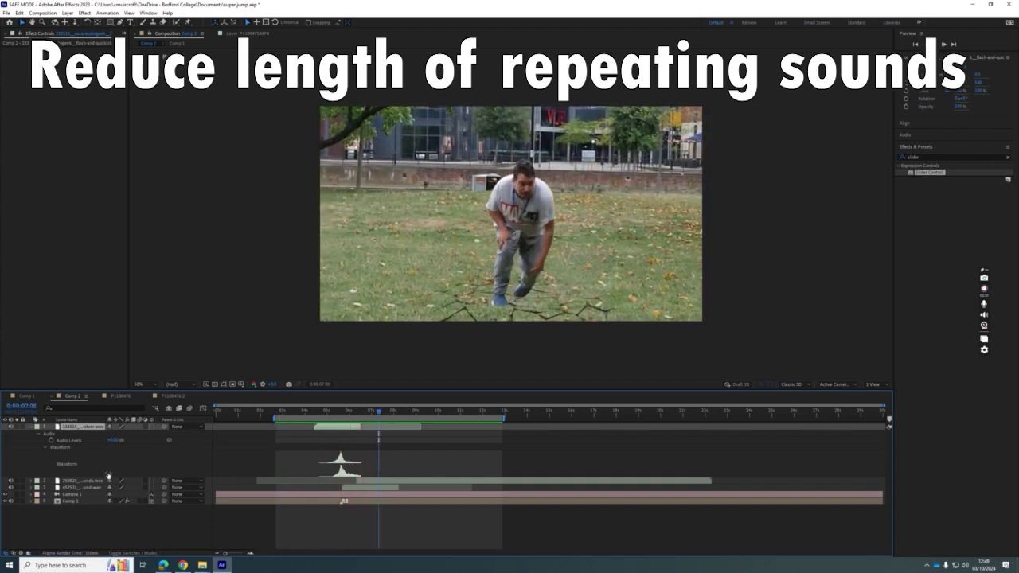
# Display the second sound layer's audio waveform and scrub through its repeating bursts to 0:00:14:13
pyautogui.click(30, 481)
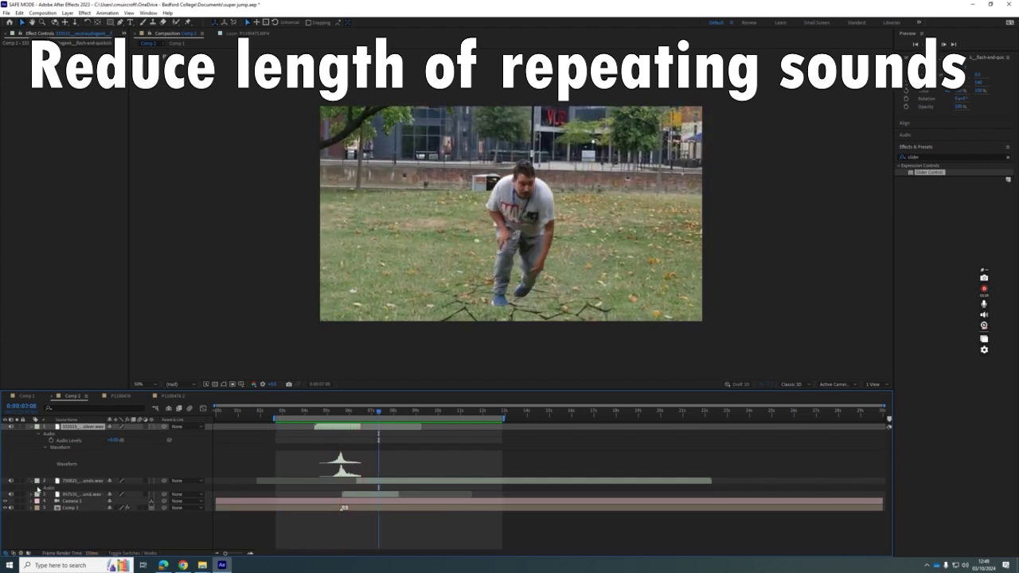
pyautogui.click(39, 489)
pyautogui.click(45, 502)
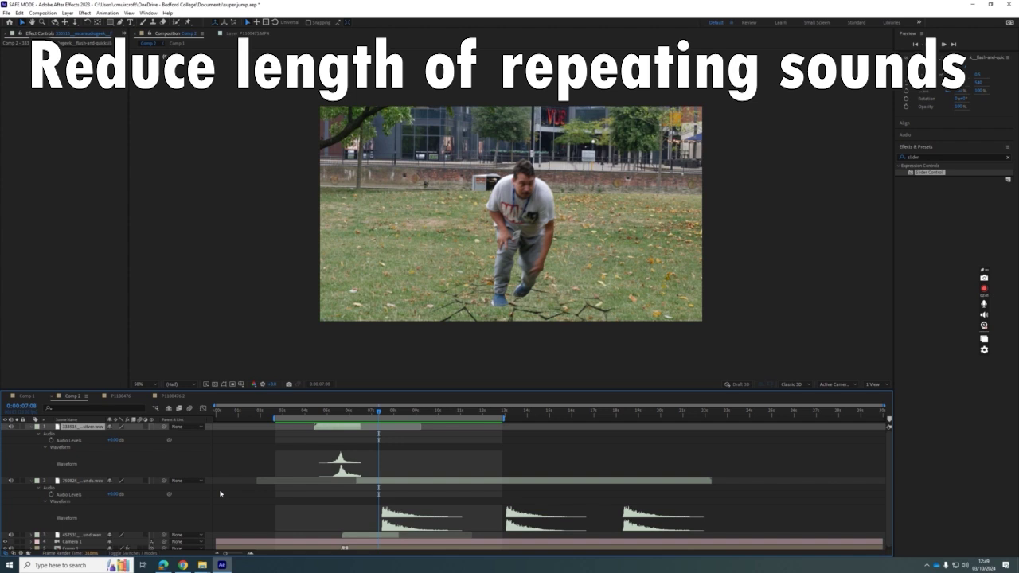
pyautogui.scroll(-1, 316, 474)
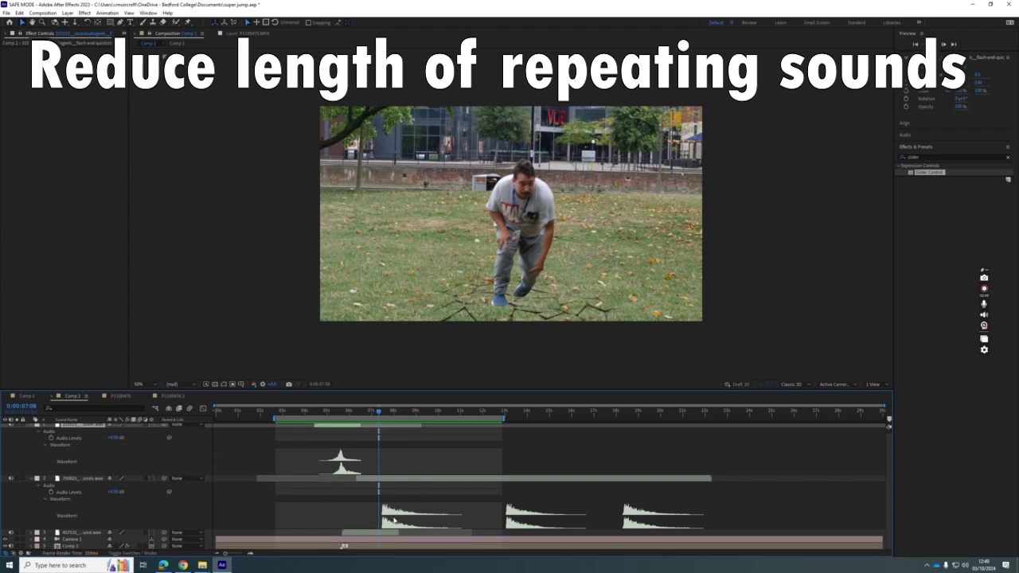
pyautogui.press('space')
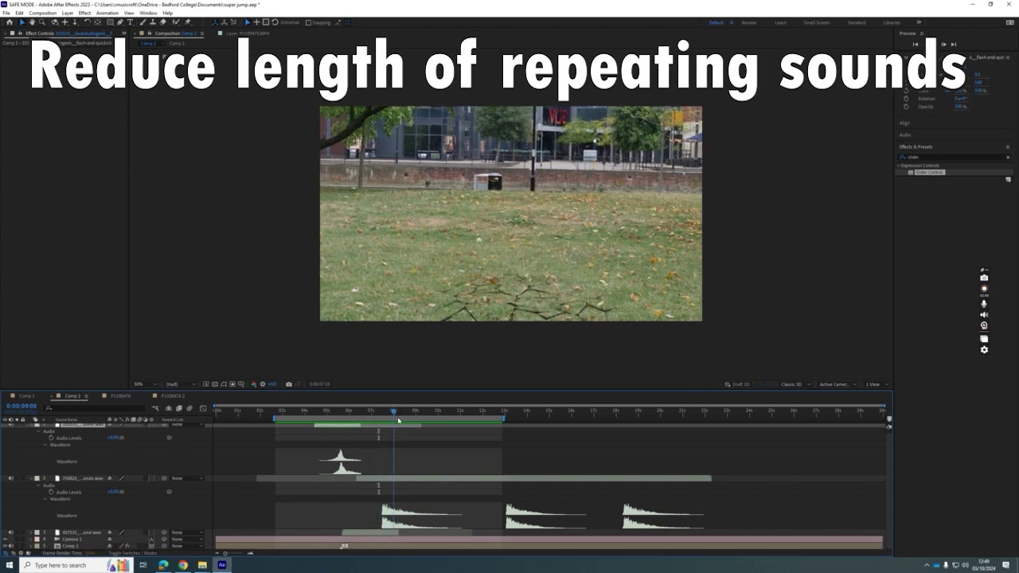
pyautogui.click(374, 412)
pyautogui.moveTo(375, 430); pyautogui.dragTo(538, 430)
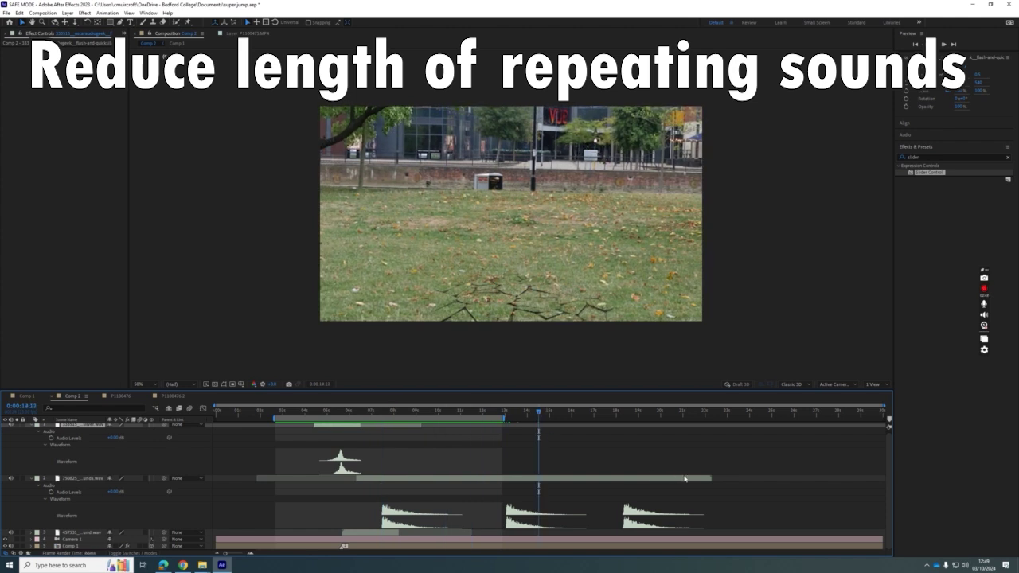
# Trim the second sound layer's end to about 13 seconds so only its first burst remains, and preview the result
pyautogui.moveTo(713, 478); pyautogui.dragTo(505, 476)
pyautogui.press('space')
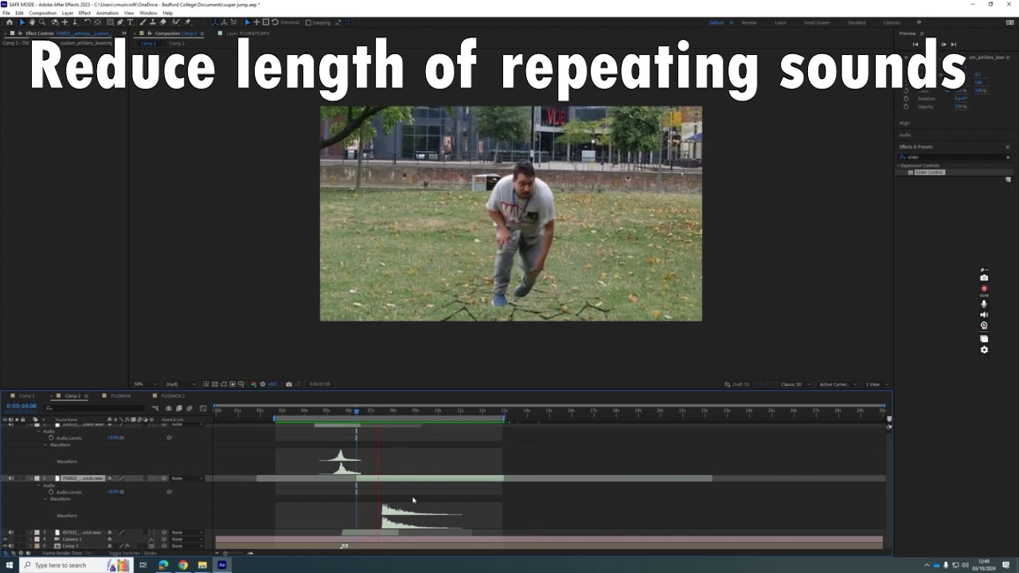
pyautogui.press('space')
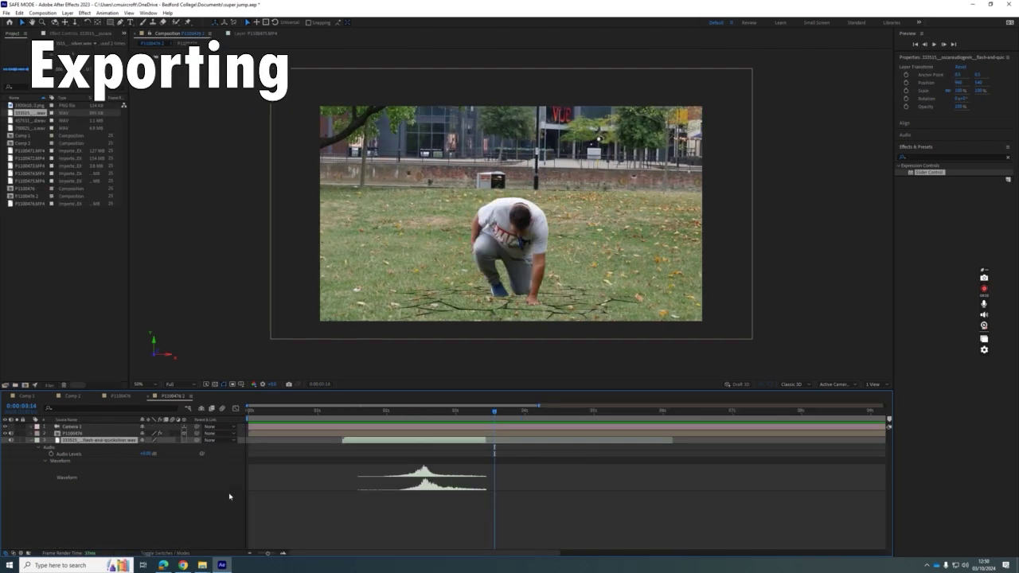
# Switch to Comp 2 and add it to the Render Queue
pyautogui.click(72, 397)
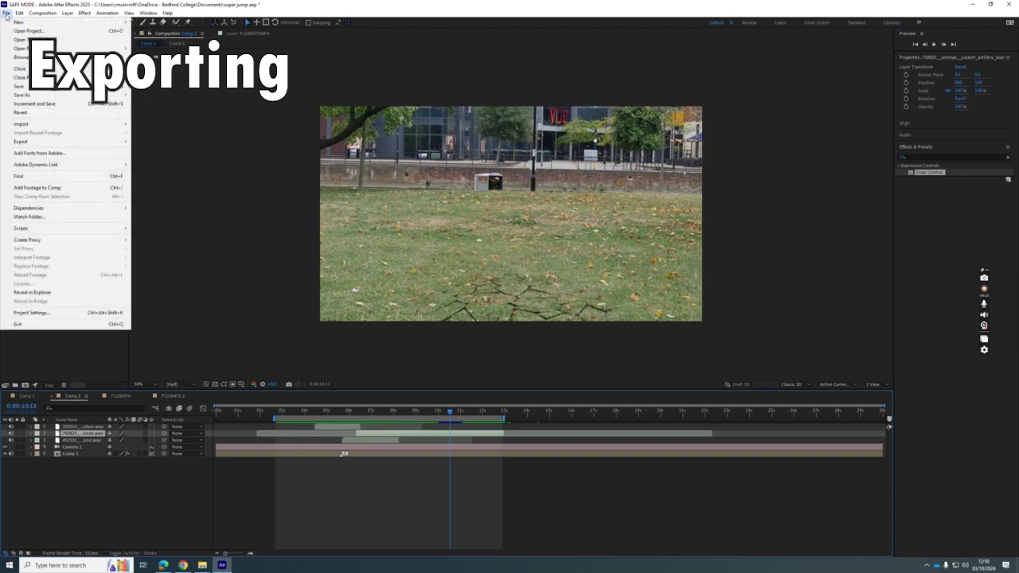
pyautogui.moveTo(53, 143)
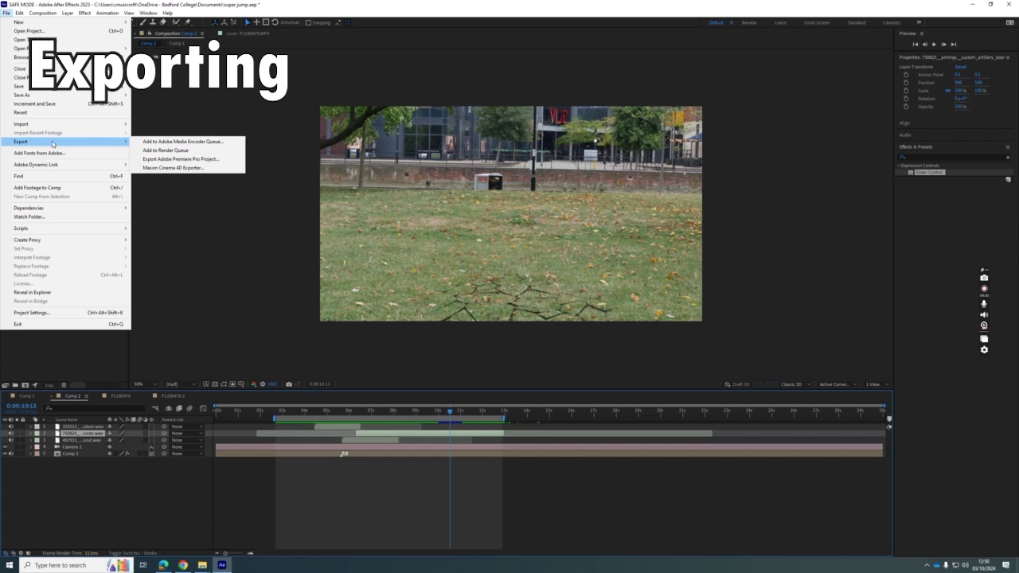
pyautogui.click(191, 151)
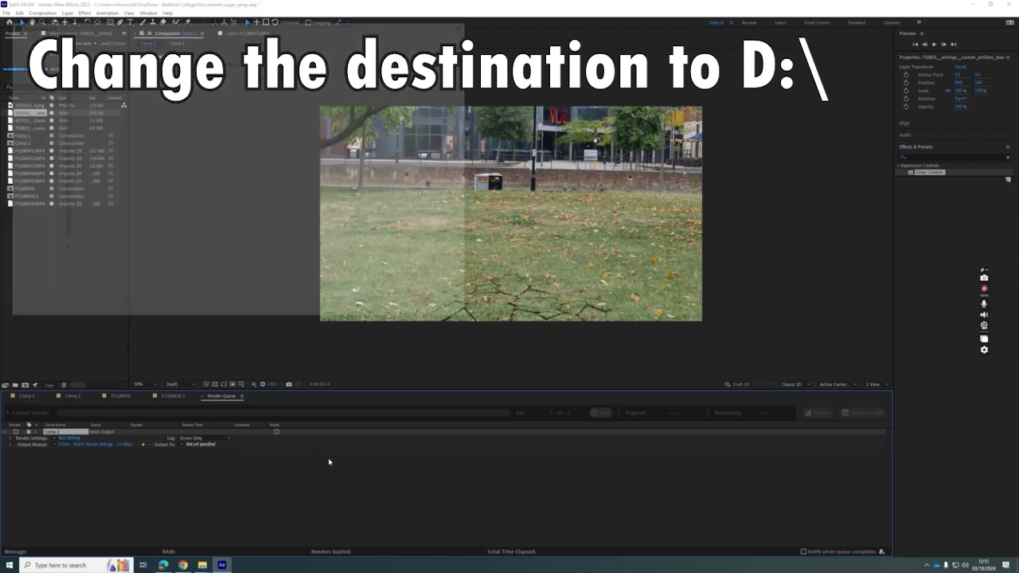
# Set the H.264 output to Comp 2 in the Super jump tutorial folder on Scratch (D:) and start rendering
pyautogui.click(43, 221)
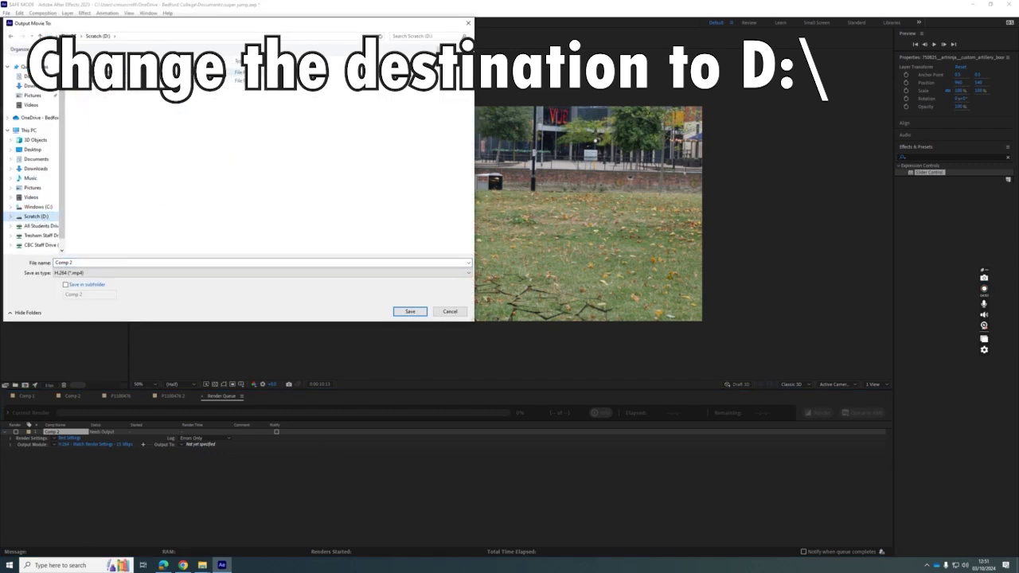
pyautogui.doubleClick(236, 73)
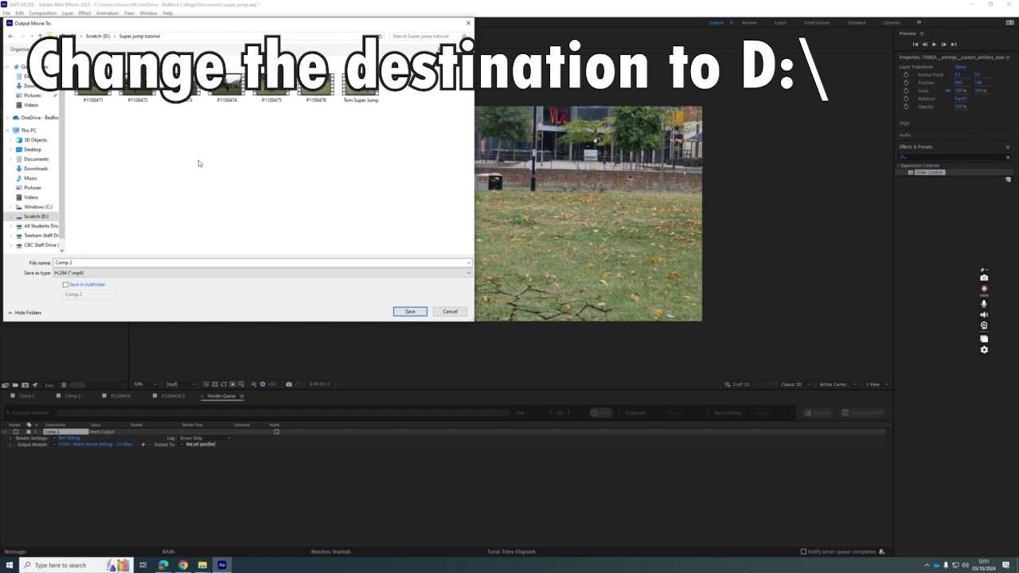
pyautogui.click(411, 312)
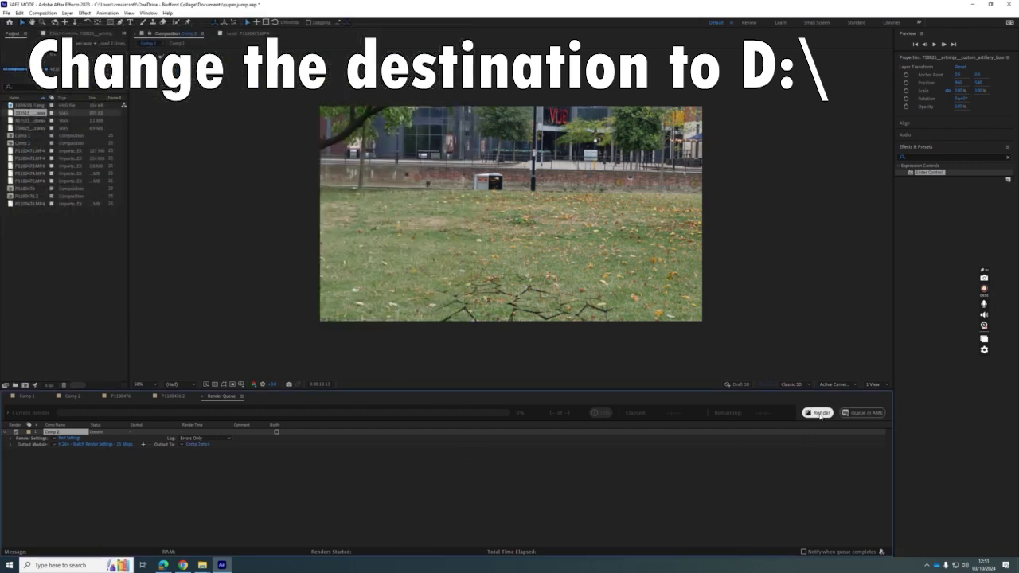
pyautogui.click(819, 414)
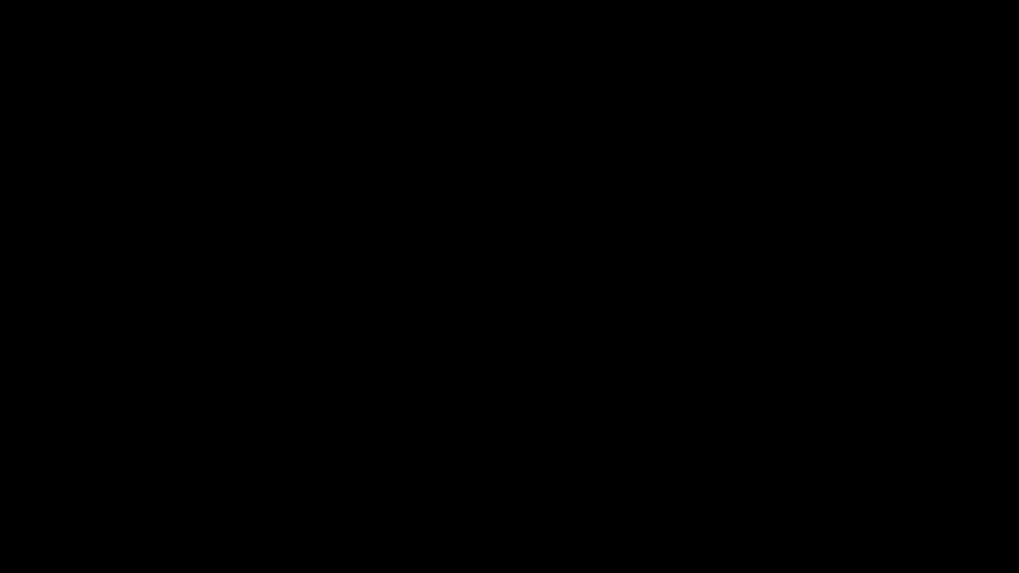